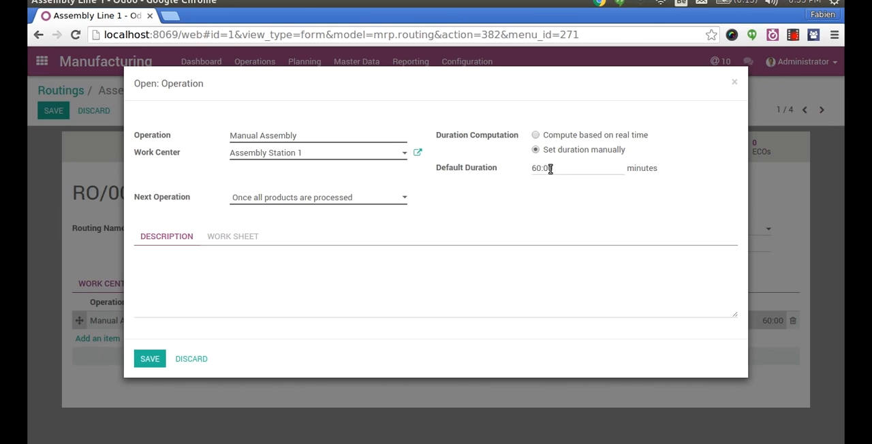
- Set the Manual Assembly operation's default duration to 60 minutes and have its duration computed based on real time
{"action": "left_click", "coordinate": [549, 169]}
{"action": "double_click", "coordinate": [549, 169]}
{"action": "triple_click", "coordinate": [550, 169]}
{"action": "type", "text": "1"}
{"action": "key", "text": "BackSpace"}
{"action": "type", "text": "60"}
{"action": "left_click", "coordinate": [567, 137]}
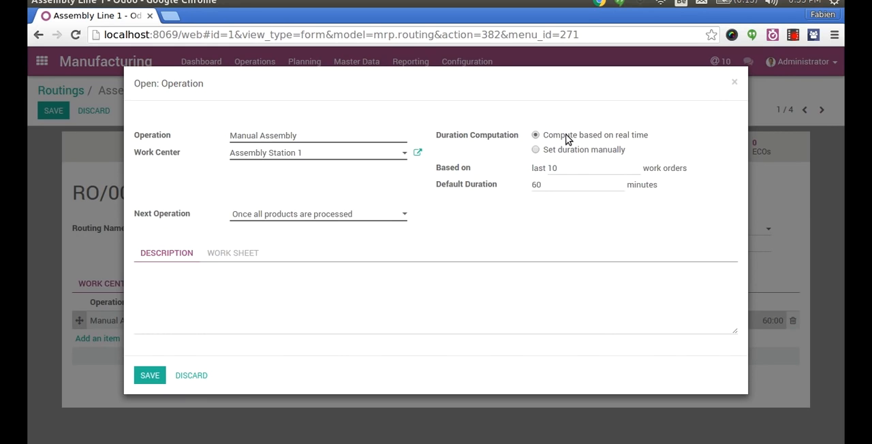
- Review the operation's work-order basis, default duration and next-operation options, and discard the changes to it
{"action": "left_click", "coordinate": [567, 171]}
{"action": "double_click", "coordinate": [567, 172]}
{"action": "double_click", "coordinate": [545, 184]}
{"action": "left_click", "coordinate": [370, 219]}
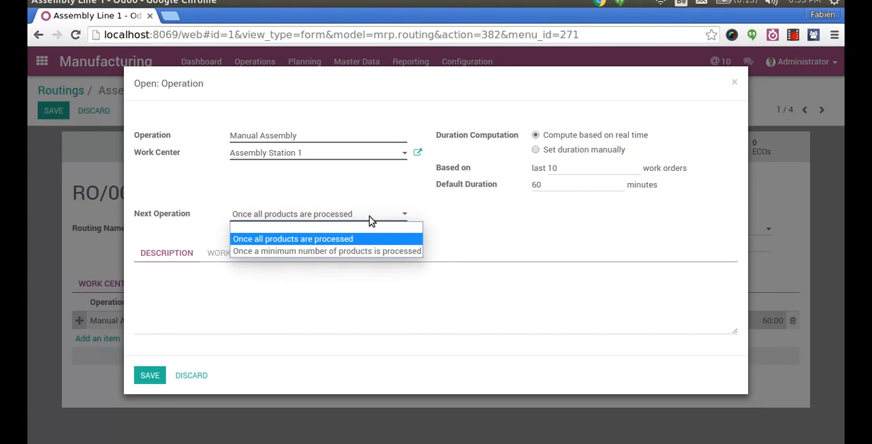
{"action": "left_click", "coordinate": [473, 230]}
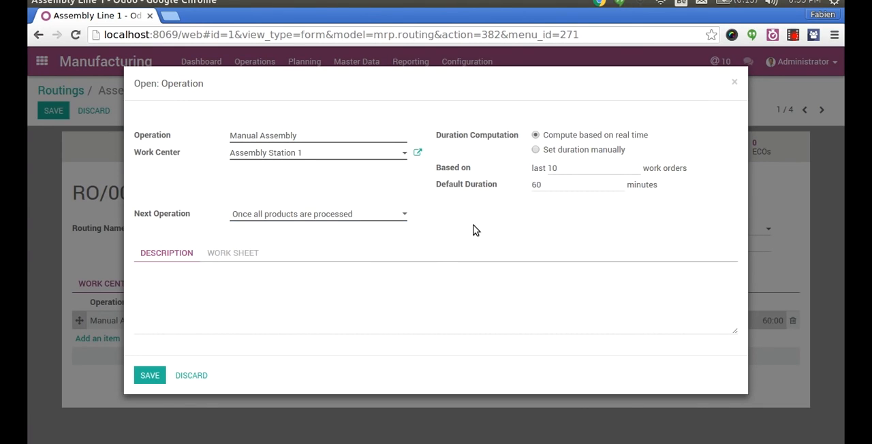
{"action": "left_click", "coordinate": [203, 377]}
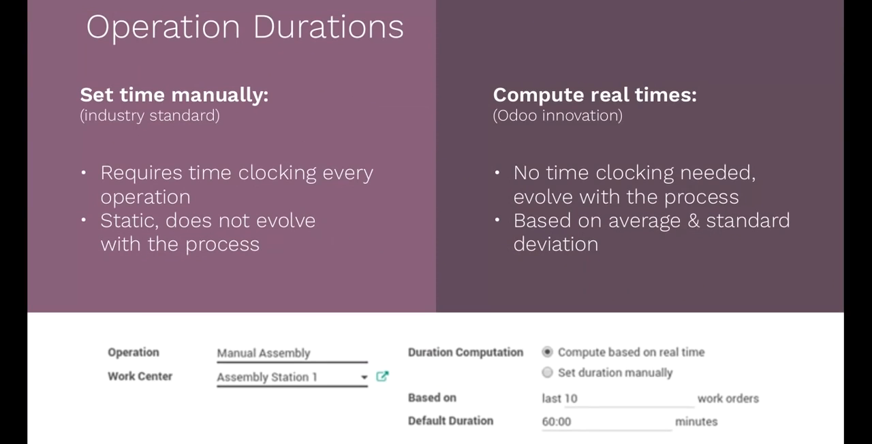
{"action": "key", "text": "ctrl+alt+Up"}
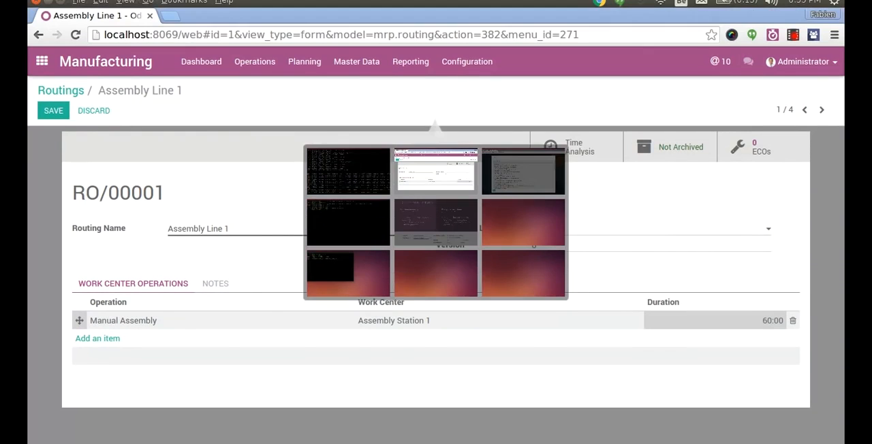
{"action": "key", "text": "ctrl+alt+Down"}
{"action": "key", "text": "ctrl+alt+Up"}
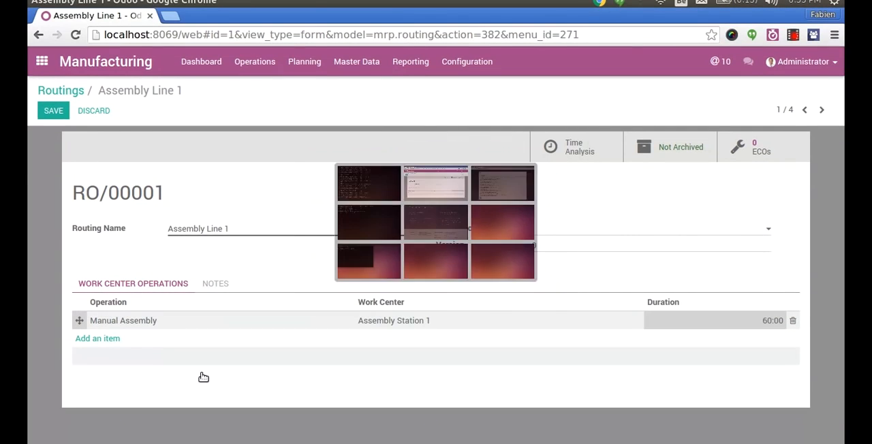
- Open the bill of materials of Computer SC234 to view its routing and components
{"action": "left_click", "coordinate": [356, 61]}
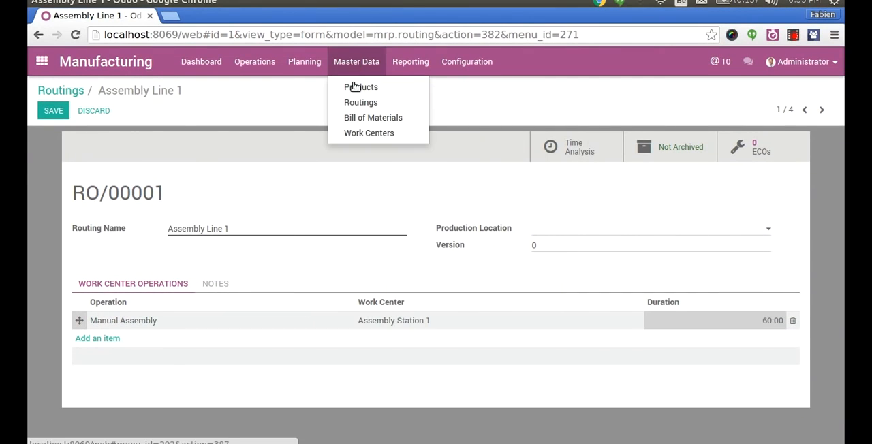
{"action": "left_click", "coordinate": [350, 118]}
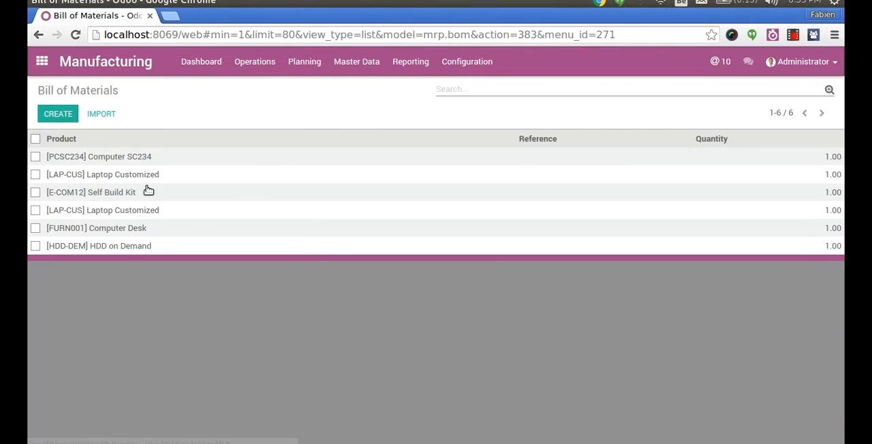
{"action": "left_click", "coordinate": [133, 163]}
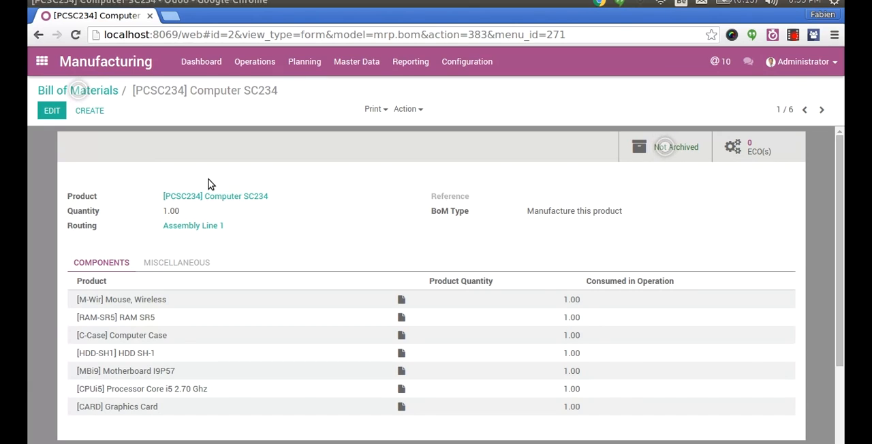
- Open the Master Production Schedule report
{"action": "key", "text": "alt+Tab"}
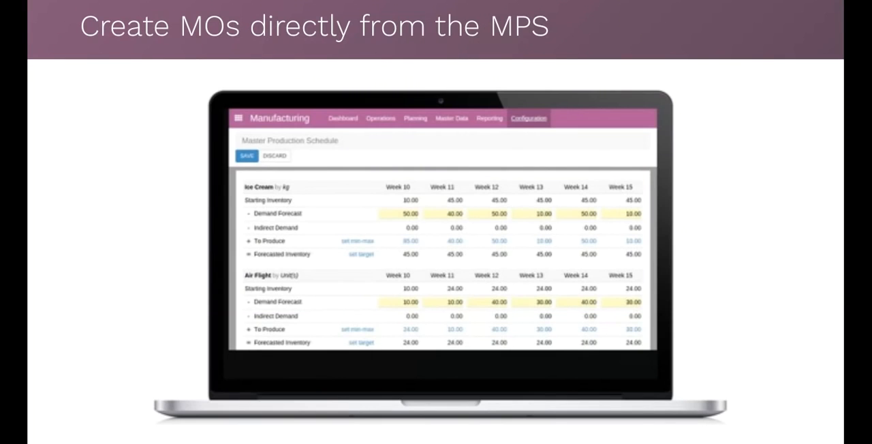
{"action": "key", "text": "alt+Tab"}
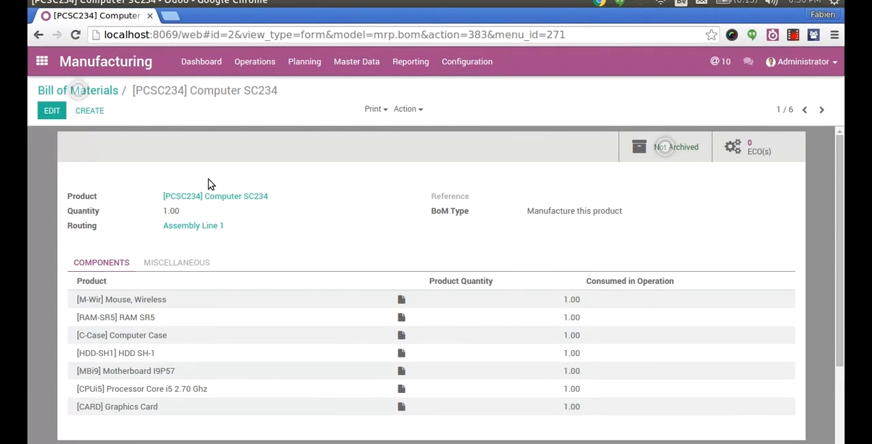
{"action": "left_click", "coordinate": [410, 63]}
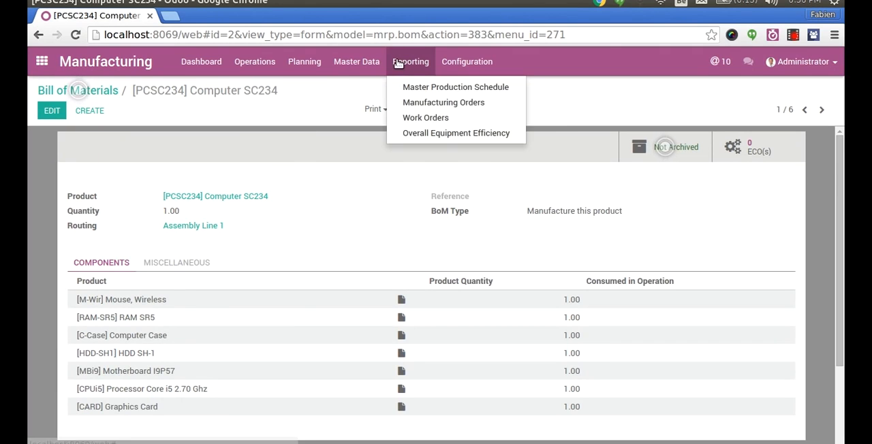
{"action": "left_click", "coordinate": [417, 88]}
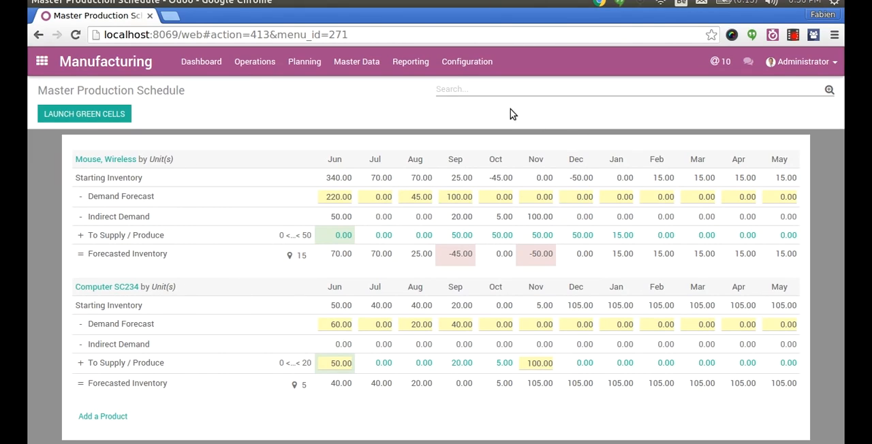
- Filter the production schedule by "mouse", "klfdl" and "fdfdk" in turn, clearing each product filter
{"action": "left_click", "coordinate": [488, 89]}
{"action": "type", "text": "mouse"}
{"action": "key", "text": "Return"}
{"action": "key", "text": "BackSpace"}
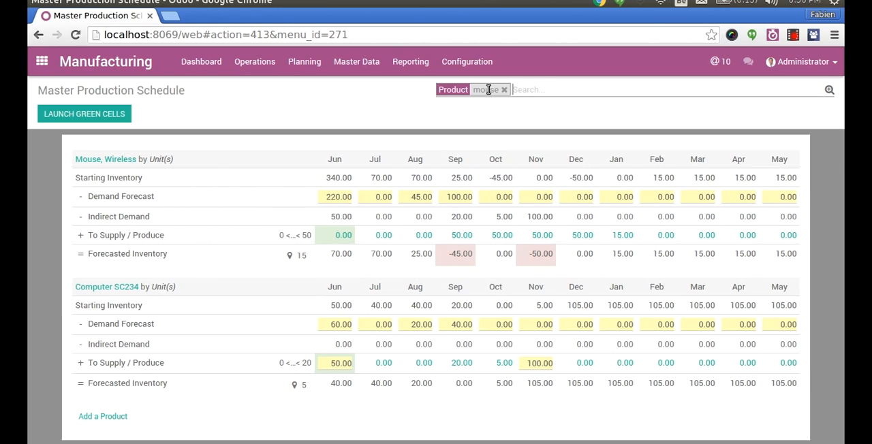
{"action": "type", "text": "klfdl"}
{"action": "key", "text": "Return"}
{"action": "key", "text": "BackSpace"}
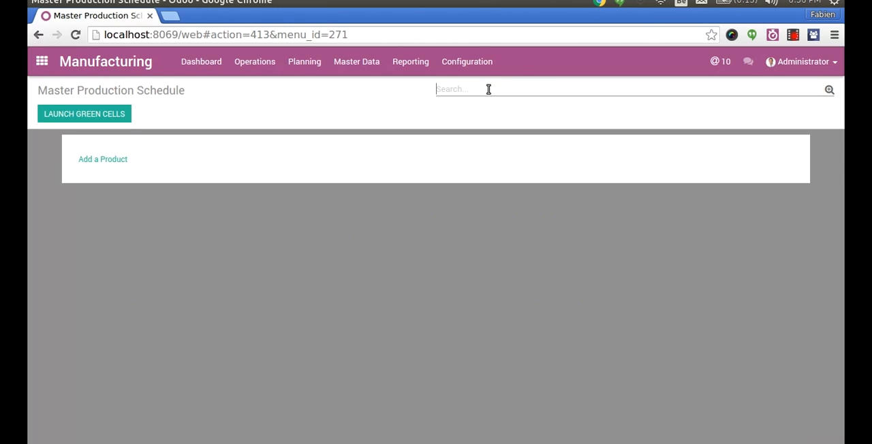
{"action": "type", "text": "fdfdk"}
{"action": "key", "text": "Return"}
{"action": "key", "text": "BackSpace"}
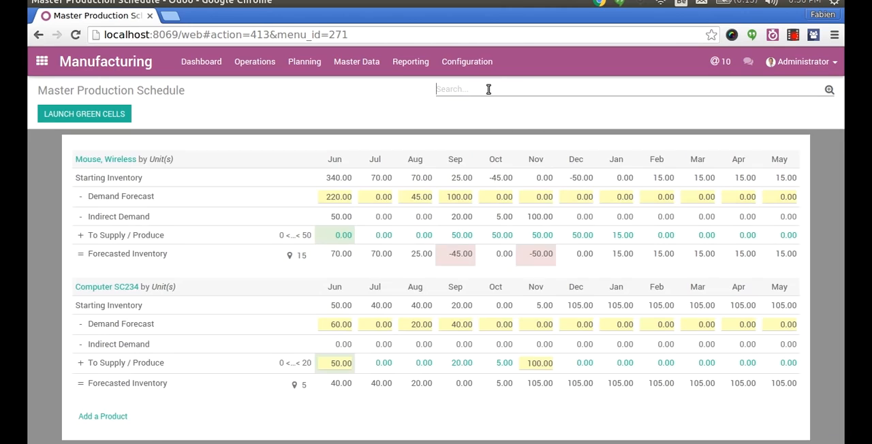
- Switch the schedule's period to Weekly and return it to Monthly
{"action": "left_click", "coordinate": [830, 89]}
{"action": "left_click", "coordinate": [508, 114]}
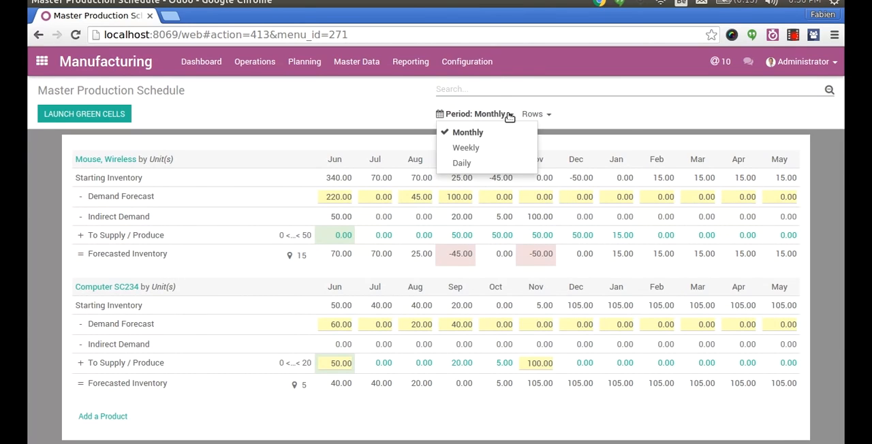
{"action": "left_click", "coordinate": [479, 145]}
{"action": "left_click", "coordinate": [501, 119]}
{"action": "left_click", "coordinate": [477, 156]}
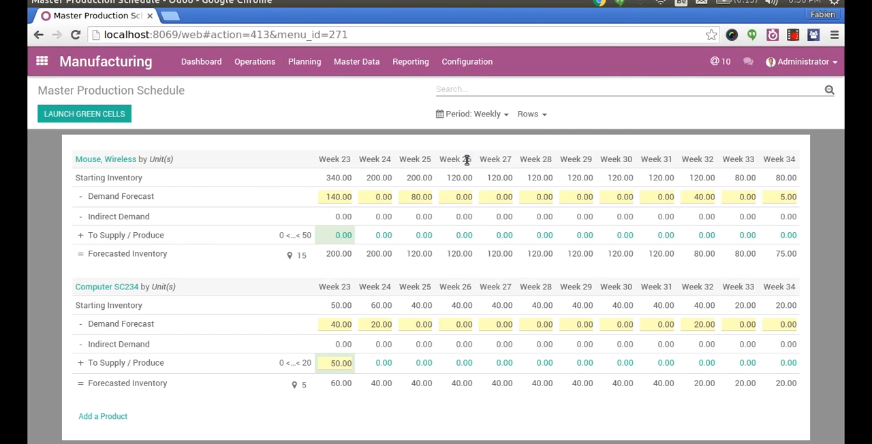
{"action": "left_click", "coordinate": [458, 113]}
{"action": "left_click", "coordinate": [459, 125]}
- Hide the Demand Forecast and Starting Inventory rows of the schedule and show both again
{"action": "left_click", "coordinate": [528, 115]}
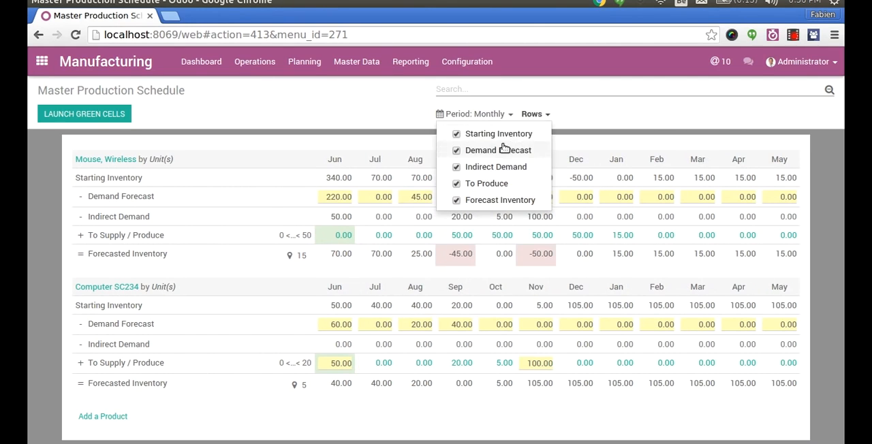
{"action": "left_click", "coordinate": [502, 149]}
{"action": "left_click", "coordinate": [530, 113]}
{"action": "left_click", "coordinate": [518, 154]}
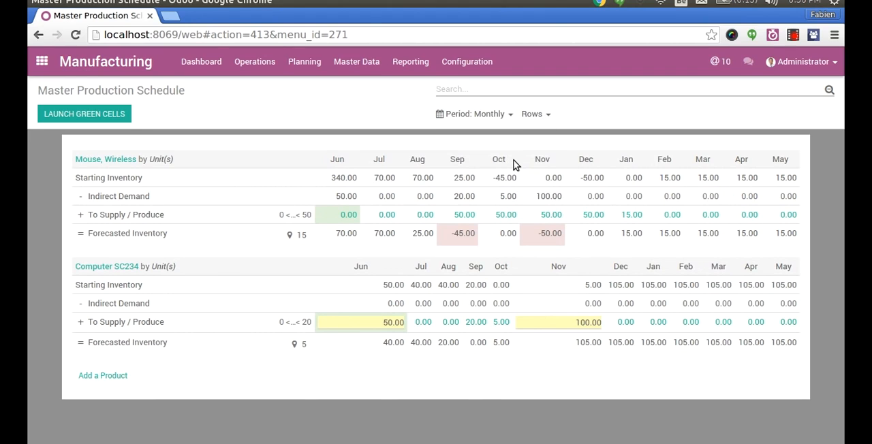
{"action": "left_click", "coordinate": [531, 114]}
{"action": "left_click", "coordinate": [488, 134]}
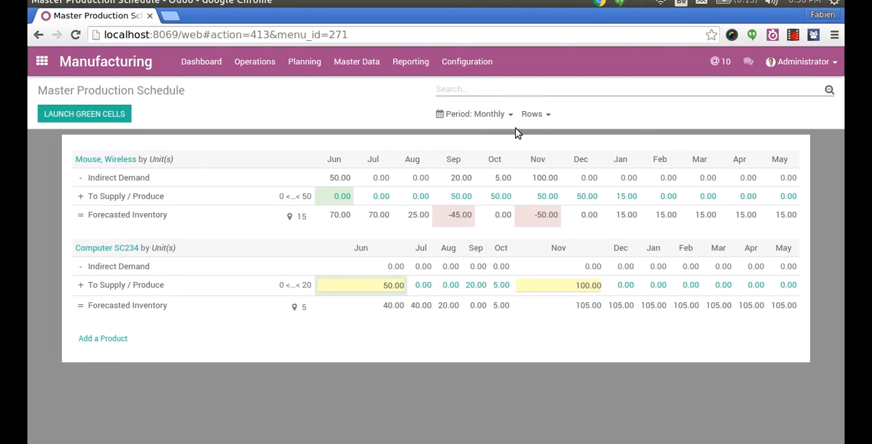
{"action": "left_click", "coordinate": [529, 114]}
{"action": "left_click", "coordinate": [511, 134]}
{"action": "left_click", "coordinate": [529, 115]}
{"action": "left_click", "coordinate": [519, 150]}
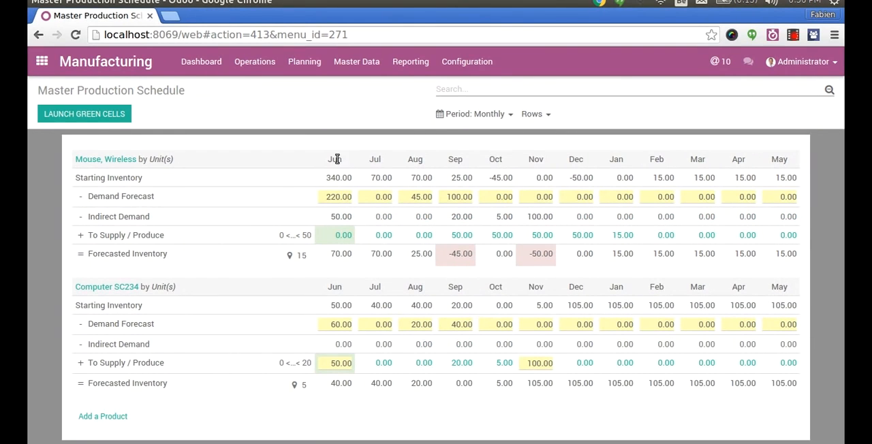
- Examine June's starting inventory, demand forecast, indirect demand and supply for Mouse, Wireless against the June supply of Computer SC234
{"action": "left_click_drag", "start_coordinate": [326, 176], "coordinate": [352, 175]}
{"action": "double_click", "coordinate": [328, 197]}
{"action": "left_click", "coordinate": [328, 237]}
{"action": "double_click", "coordinate": [337, 217]}
{"action": "left_click", "coordinate": [336, 362]}
{"action": "double_click", "coordinate": [336, 363]}
{"action": "double_click", "coordinate": [334, 218]}
- Set the demand forecast of Mouse, Wireless to 100 for June and 10 for July
{"action": "mouse_move", "coordinate": [270, 227]}
{"action": "left_click", "coordinate": [334, 196]}
{"action": "type", "text": "100"}
{"action": "key", "text": "Tab"}
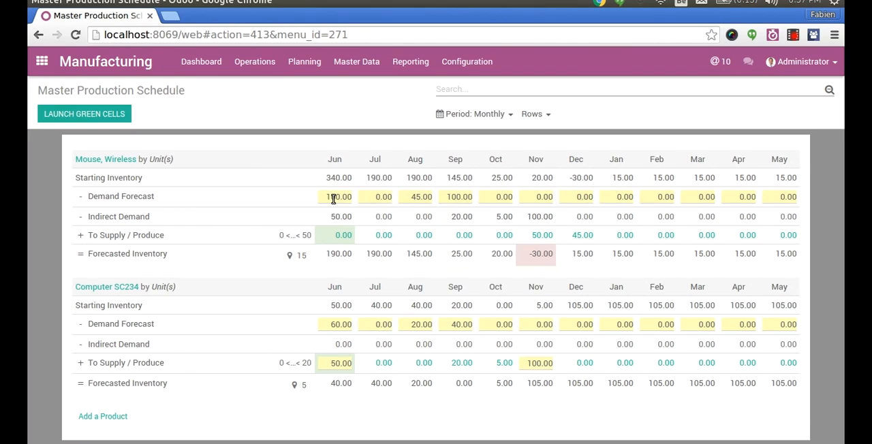
{"action": "left_click", "coordinate": [379, 197]}
{"action": "type", "text": "10"}
{"action": "key", "text": "Tab"}
- Override the November supply/produce quantity of Mouse, Wireless with 70
{"action": "left_click_drag", "start_coordinate": [546, 256], "coordinate": [551, 255]}
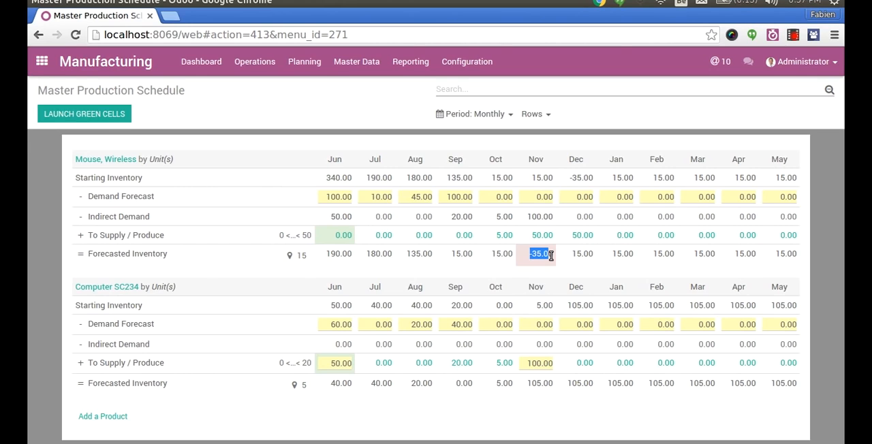
{"action": "left_click", "coordinate": [540, 240]}
{"action": "double_click", "coordinate": [540, 238]}
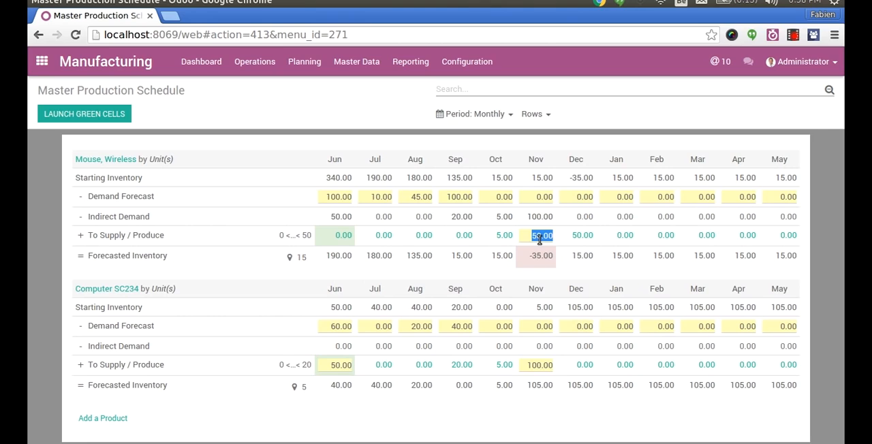
{"action": "type", "text": "70"}
{"action": "key", "text": "Return"}
{"action": "left_click_drag", "start_coordinate": [177, 158], "coordinate": [47, 157]}
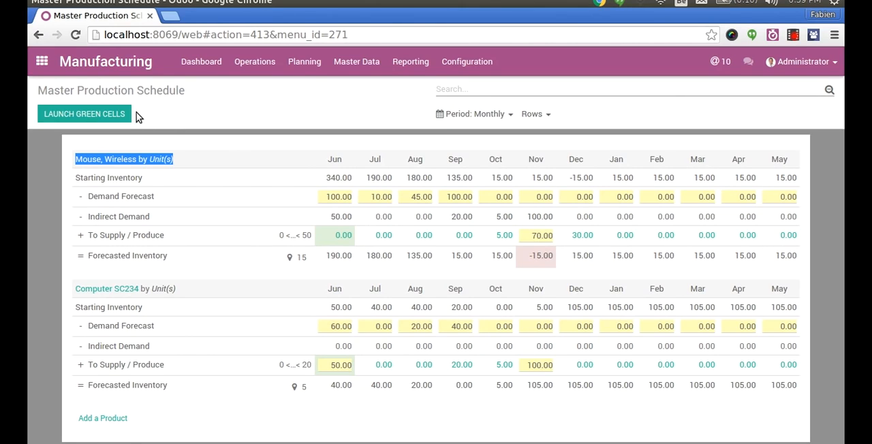
- Set the July demand forecast of Computer SC234 to 10 and apply that product's June supply order
{"action": "left_click", "coordinate": [376, 325]}
{"action": "type", "text": "10"}
{"action": "key", "text": "Tab"}
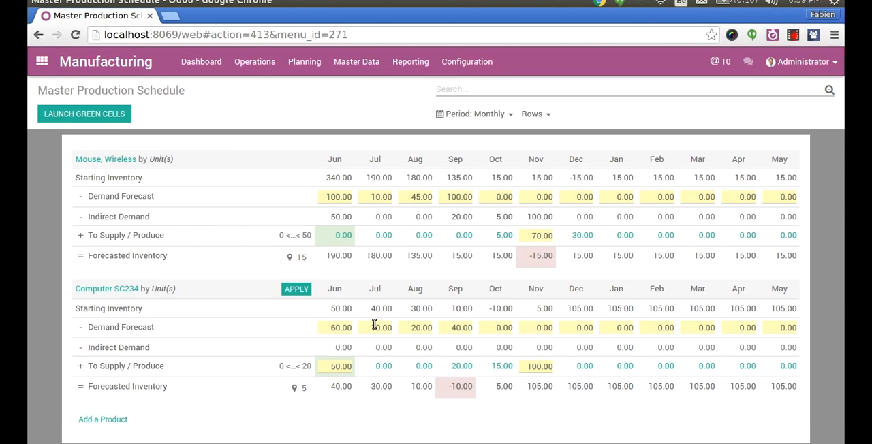
{"action": "left_click", "coordinate": [293, 289]}
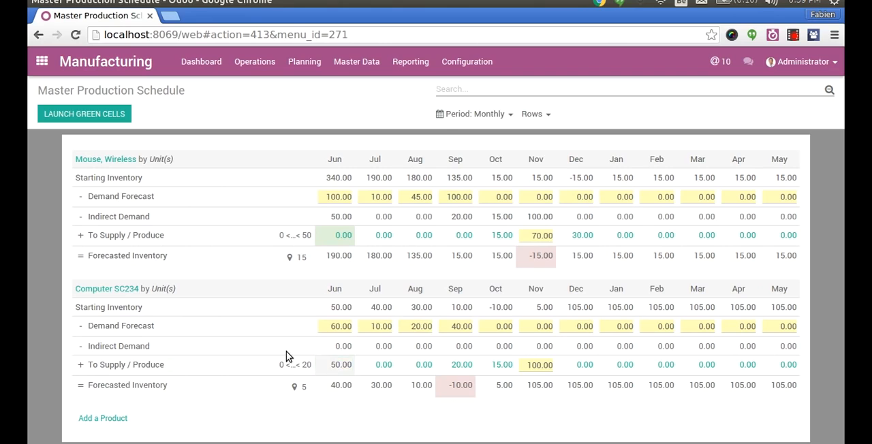
{"action": "left_click", "coordinate": [348, 368]}
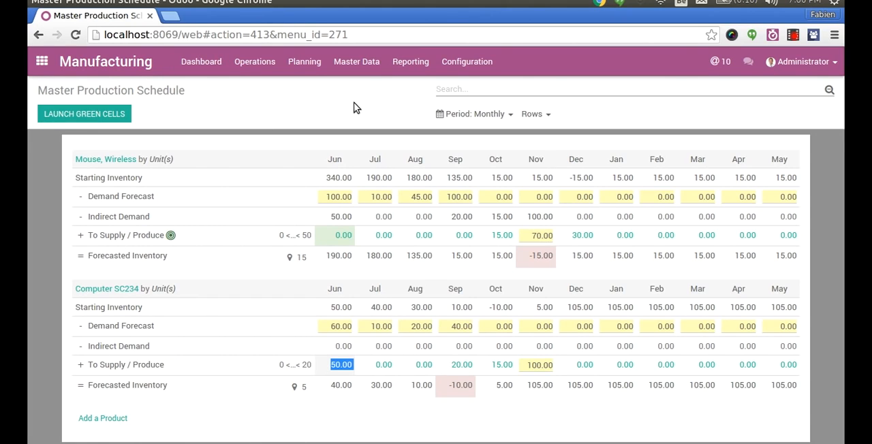
- Search the schedule's products for "ks" and "mou", clearing each filter
{"action": "left_click", "coordinate": [473, 95]}
{"action": "type", "text": "ks"}
{"action": "key", "text": "Return"}
{"action": "key", "text": "BackSpace"}
{"action": "type", "text": "mou"}
{"action": "key", "text": "Return"}
{"action": "key", "text": "BackSpace"}
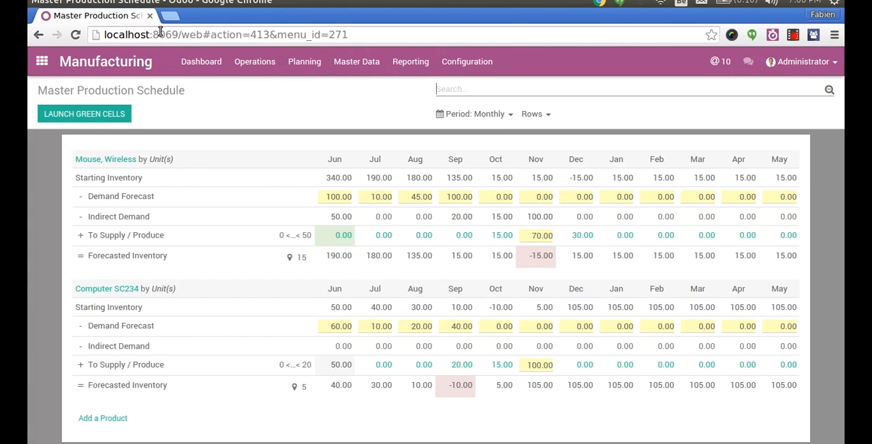
- From the work centers dashboard, plan the Cutting work center's manufacturing order for the Computer Desk
{"action": "left_click", "coordinate": [201, 65]}
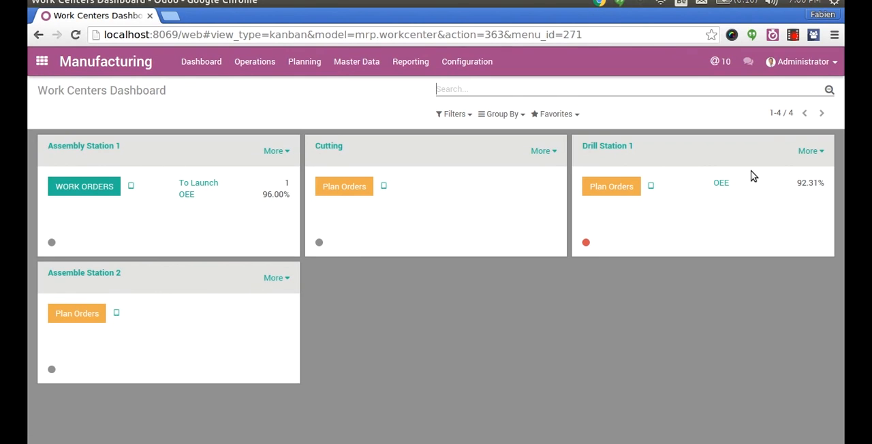
{"action": "left_click", "coordinate": [356, 192]}
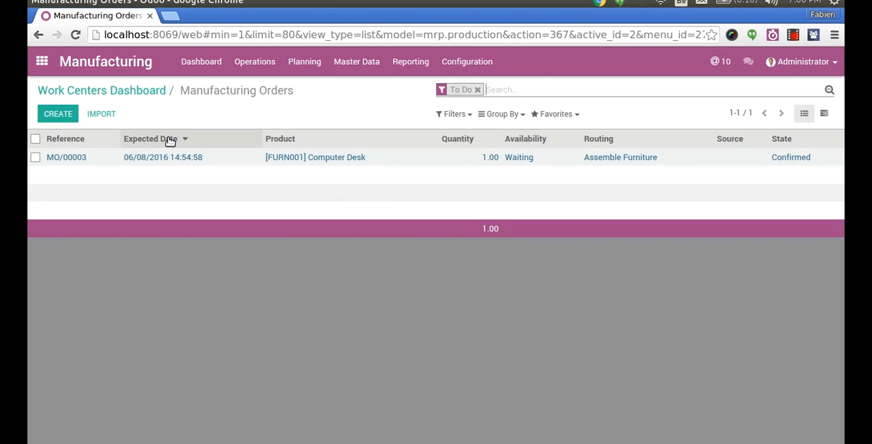
{"action": "left_click", "coordinate": [34, 139]}
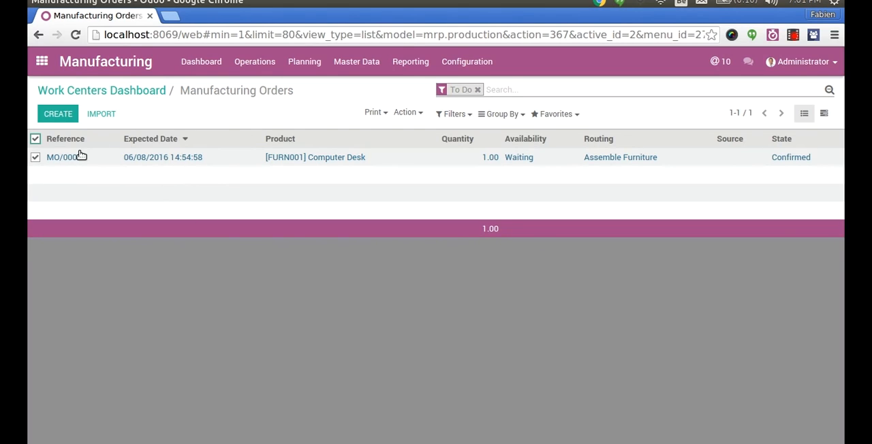
{"action": "left_click", "coordinate": [406, 112]}
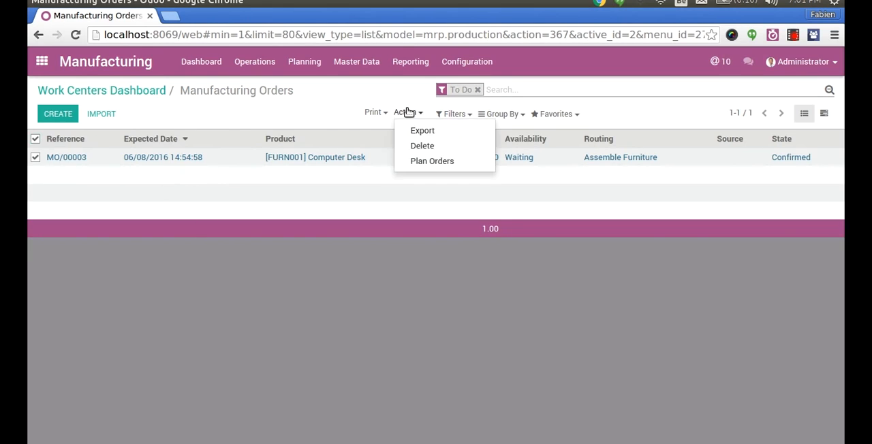
{"action": "left_click", "coordinate": [421, 161]}
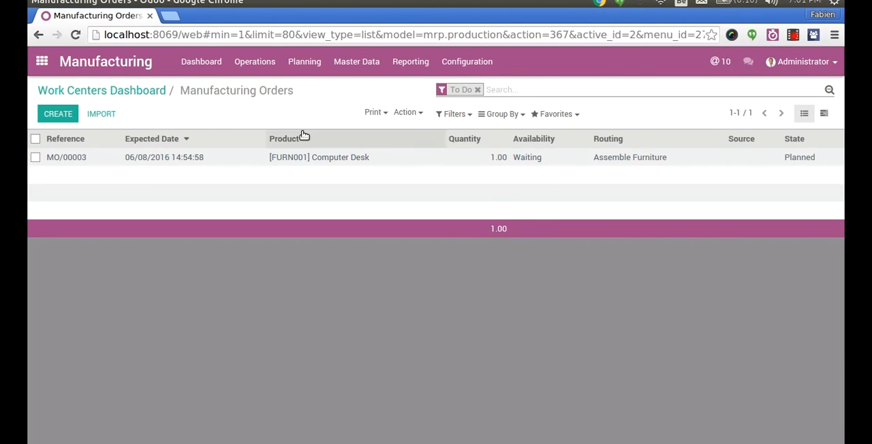
- From the manufacturing orders to plan, select the Computer SC234 order and plan it
{"action": "left_click", "coordinate": [162, 93]}
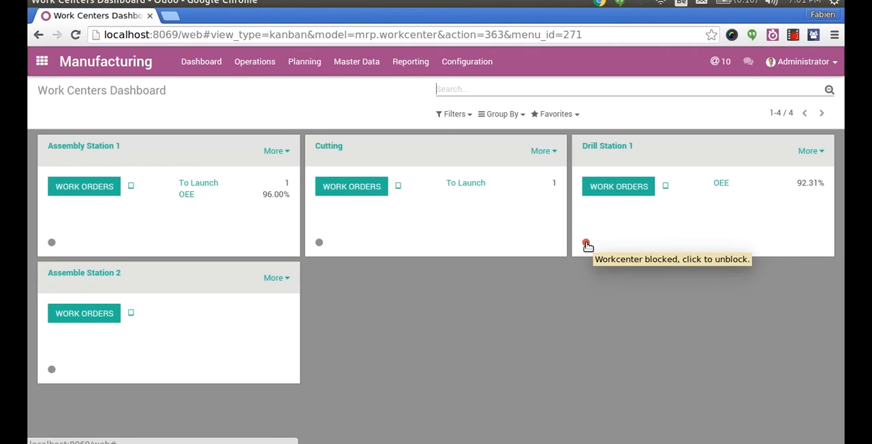
{"action": "left_click", "coordinate": [269, 67]}
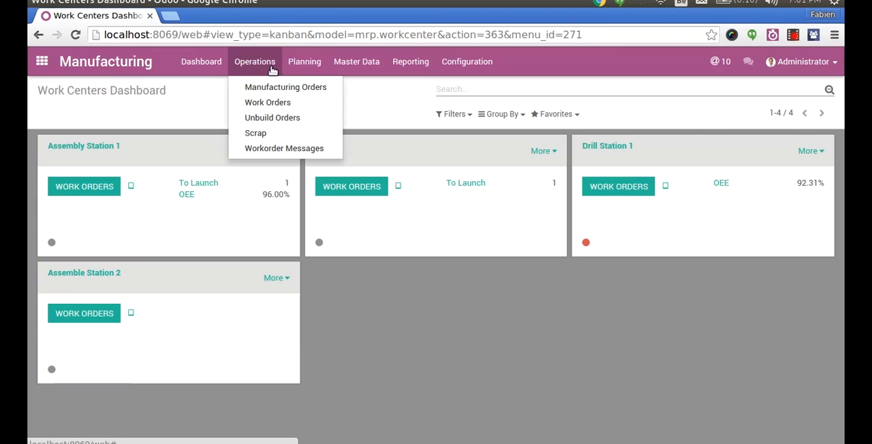
{"action": "left_click", "coordinate": [293, 68]}
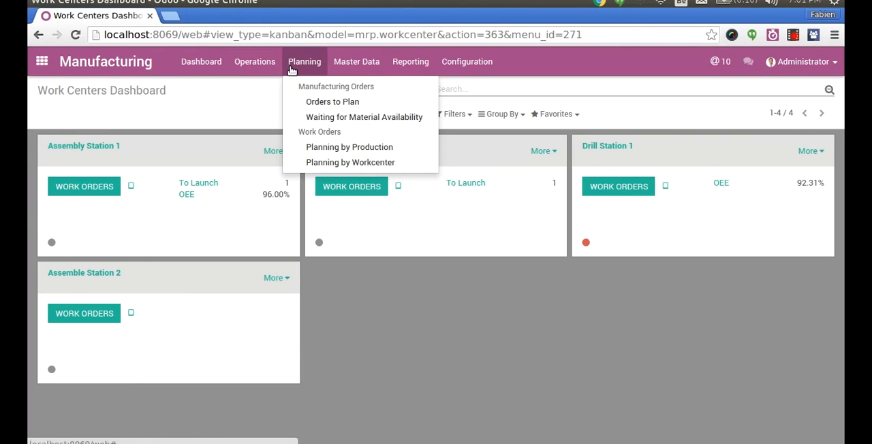
{"action": "left_click", "coordinate": [331, 103]}
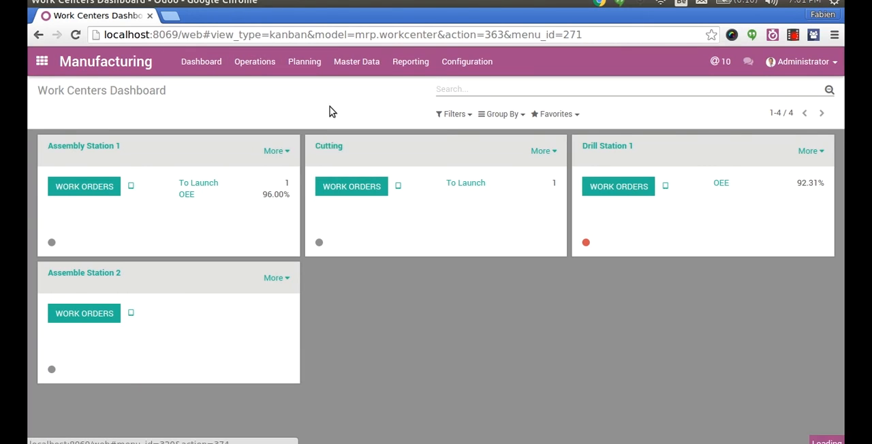
{"action": "left_click", "coordinate": [35, 140]}
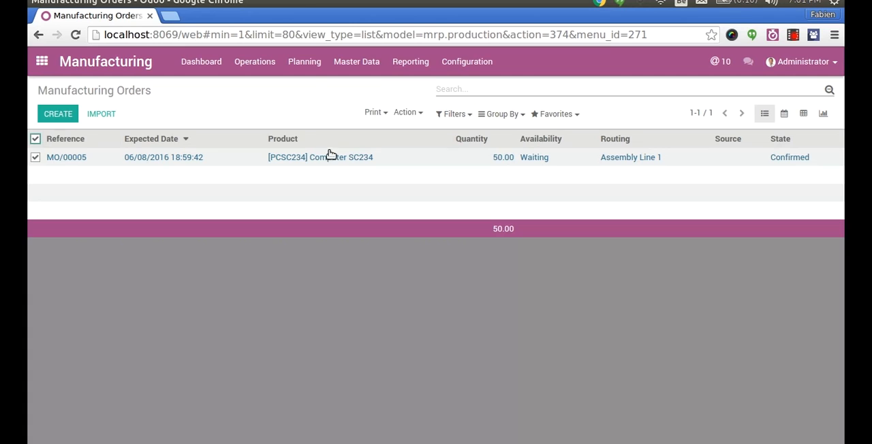
{"action": "left_click", "coordinate": [402, 113]}
{"action": "left_click", "coordinate": [409, 162]}
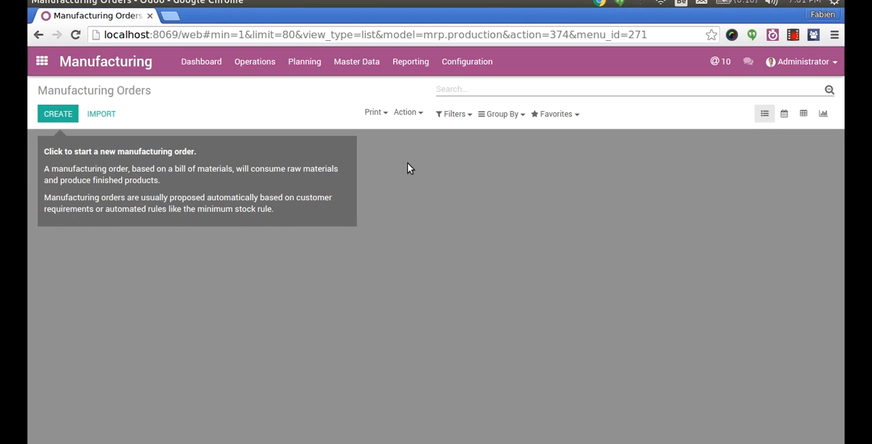
- View the work order planning by production, then in the weekly work center planning extend Assembly Station 1's second Manual Assembly to 11 June
{"action": "left_click", "coordinate": [300, 63]}
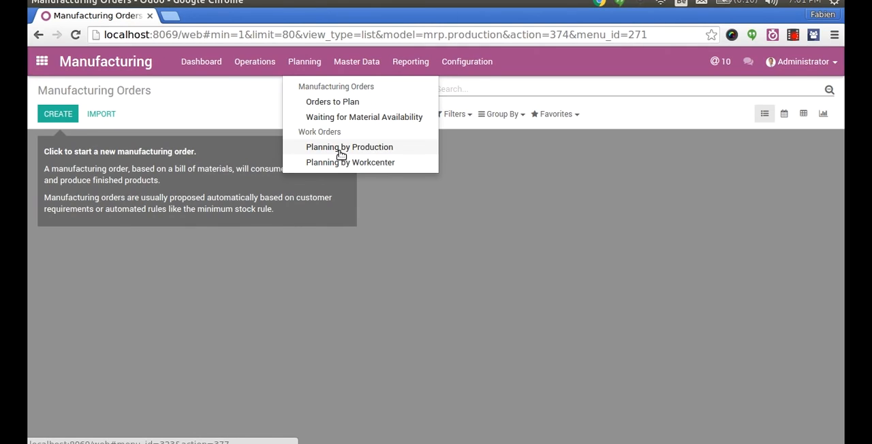
{"action": "left_click", "coordinate": [341, 148]}
{"action": "left_click", "coordinate": [311, 63]}
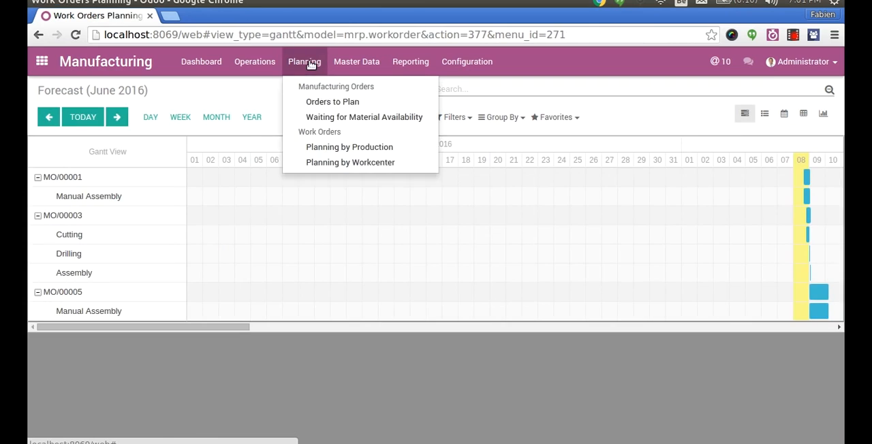
{"action": "left_click", "coordinate": [316, 163]}
{"action": "left_click", "coordinate": [180, 121]}
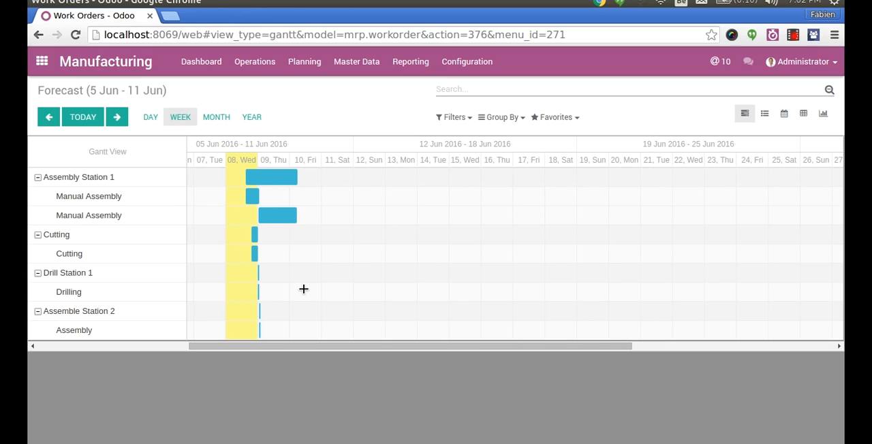
{"action": "left_click_drag", "start_coordinate": [277, 211], "coordinate": [339, 220]}
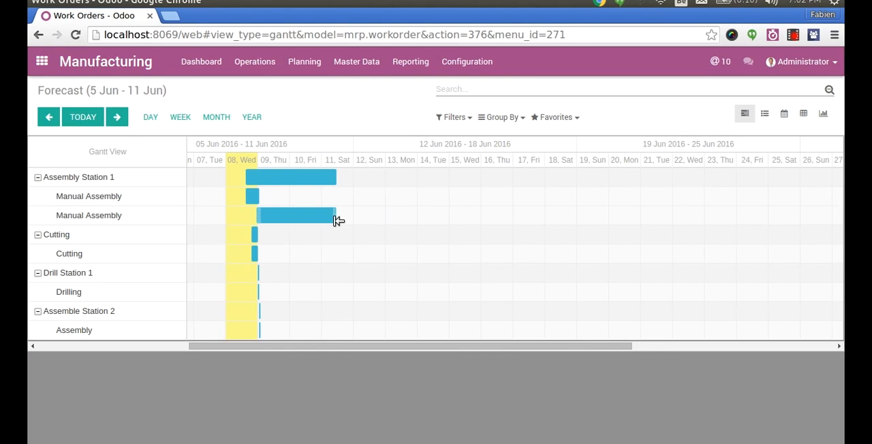
- Collapse the Assembly Station 1, Cutting, Drill Station 1 and Assemble Station 2 groups in the planning and return to the work centers dashboard
{"action": "left_click", "coordinate": [38, 179]}
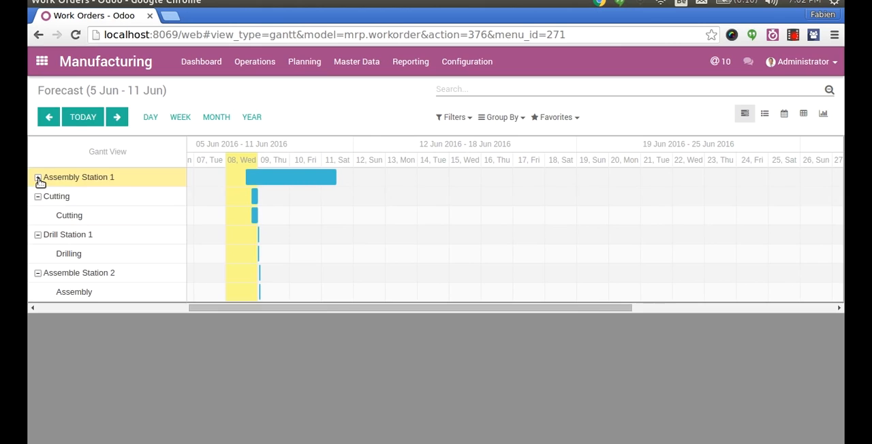
{"action": "left_click", "coordinate": [38, 197]}
{"action": "left_click", "coordinate": [39, 215]}
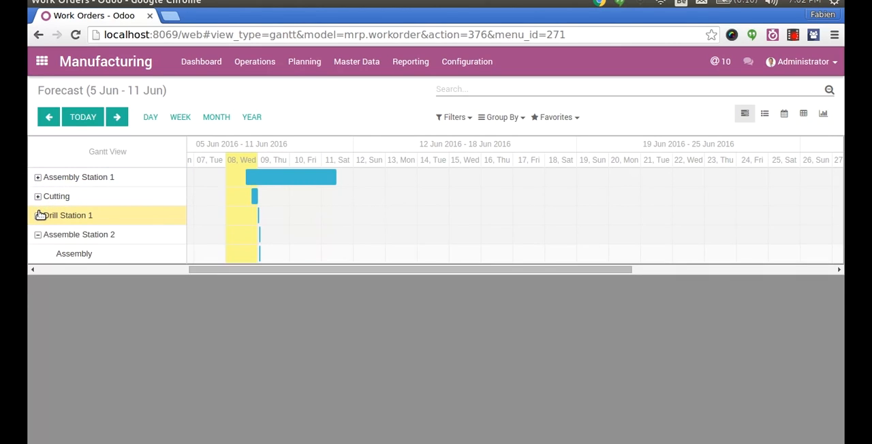
{"action": "left_click", "coordinate": [39, 235]}
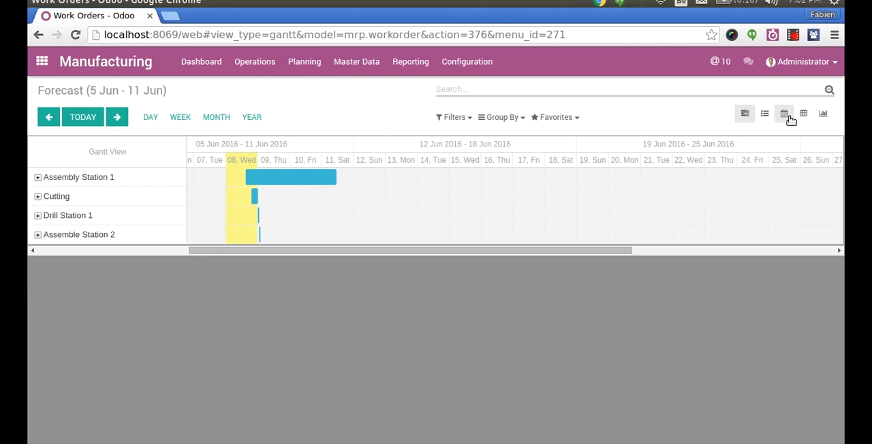
{"action": "left_click", "coordinate": [199, 61]}
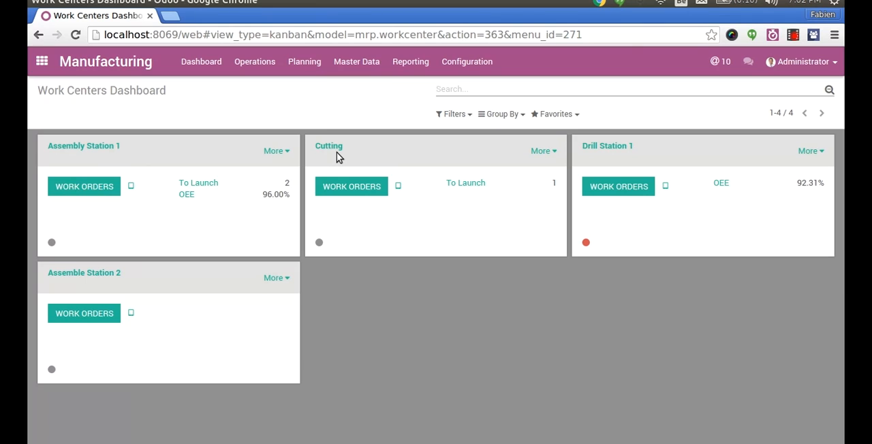
{"action": "key", "text": "alt+Tab"}
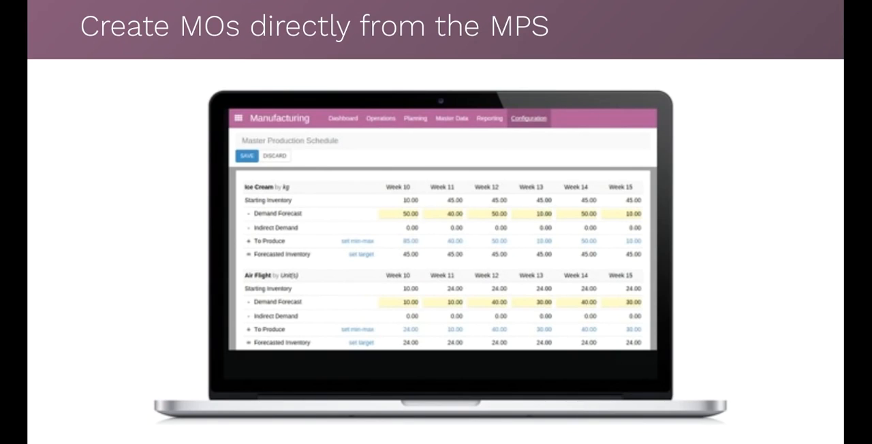
{"action": "key", "text": "Right"}
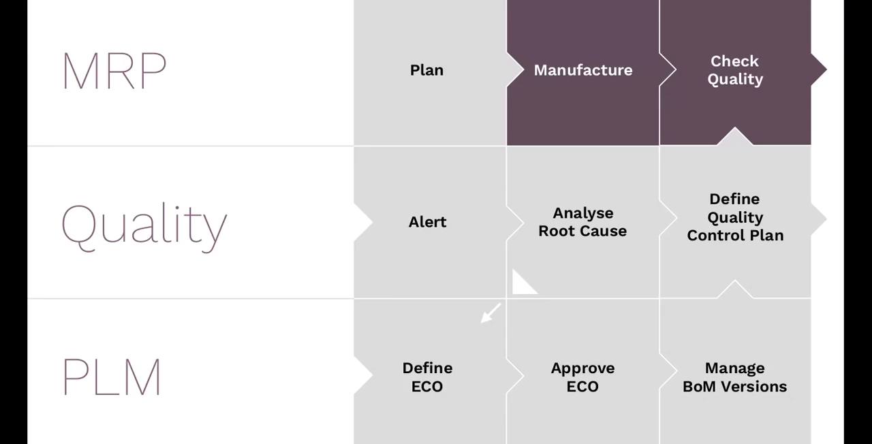
{"action": "key", "text": "Right"}
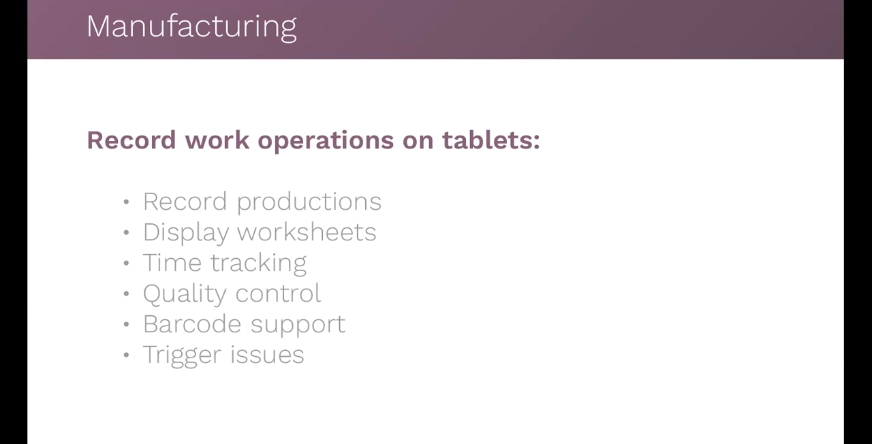
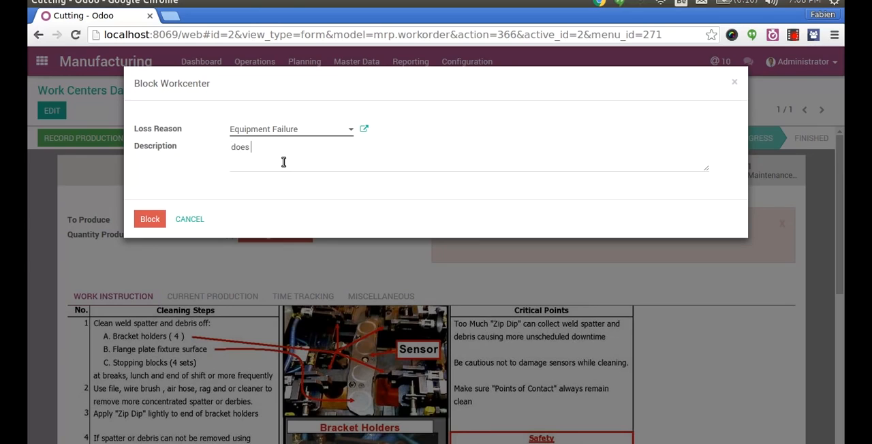
- Block the Cutting work center for Equipment Failure with a description, and unblock it from the work centers dashboard
{"action": "type", "text": "ore"}
{"action": "left_click", "coordinate": [151, 221]}
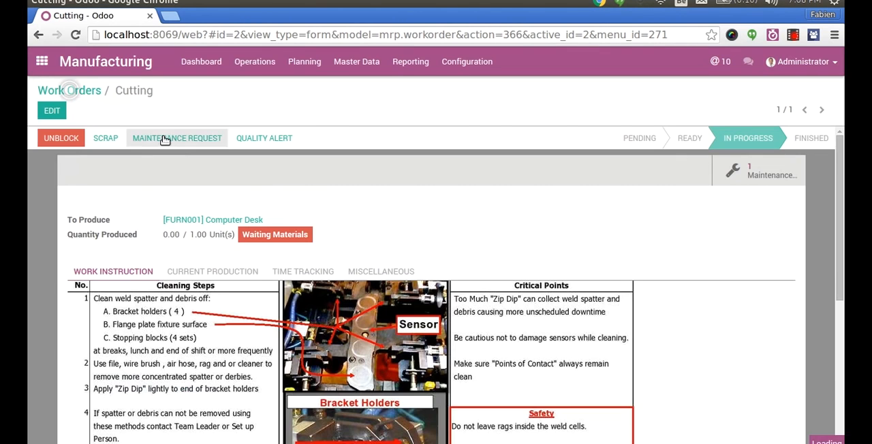
{"action": "left_click", "coordinate": [191, 61]}
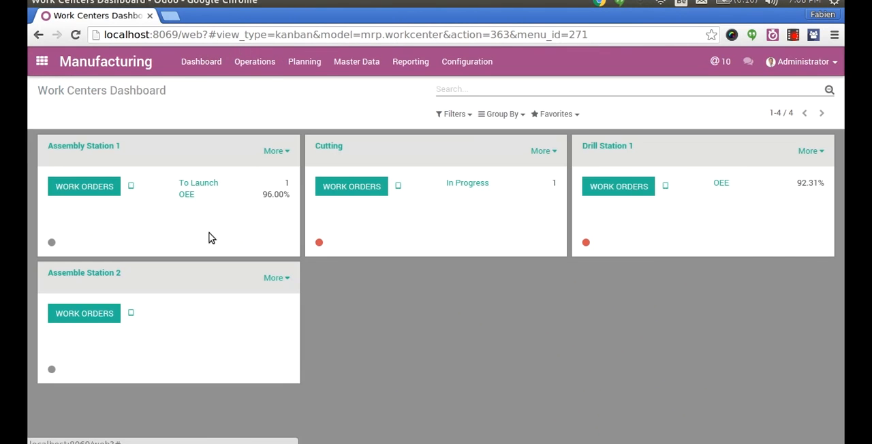
{"action": "left_click", "coordinate": [319, 244]}
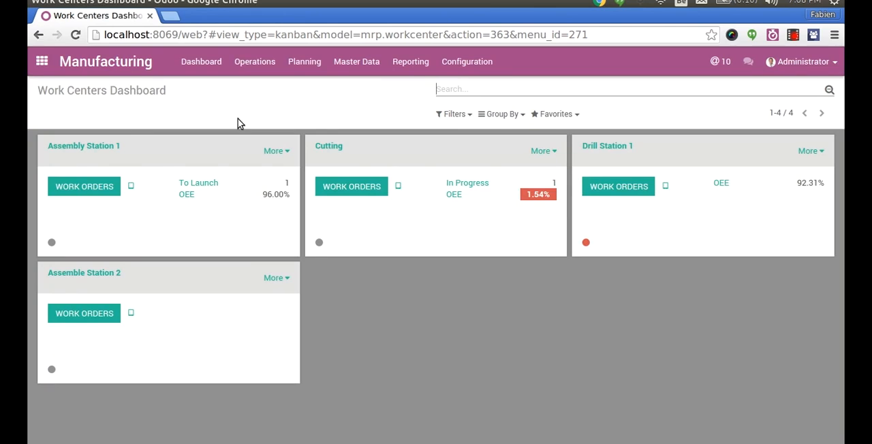
{"action": "left_click_drag", "start_coordinate": [527, 197], "coordinate": [550, 198]}
{"action": "left_click", "coordinate": [550, 197]}
{"action": "key", "text": "ctrl+alt+Down"}
- From the Cutting work center's work order, create and save a quality alert described as "Size of boltz is not good."
{"action": "left_click", "coordinate": [340, 189]}
{"action": "left_click", "coordinate": [122, 158]}
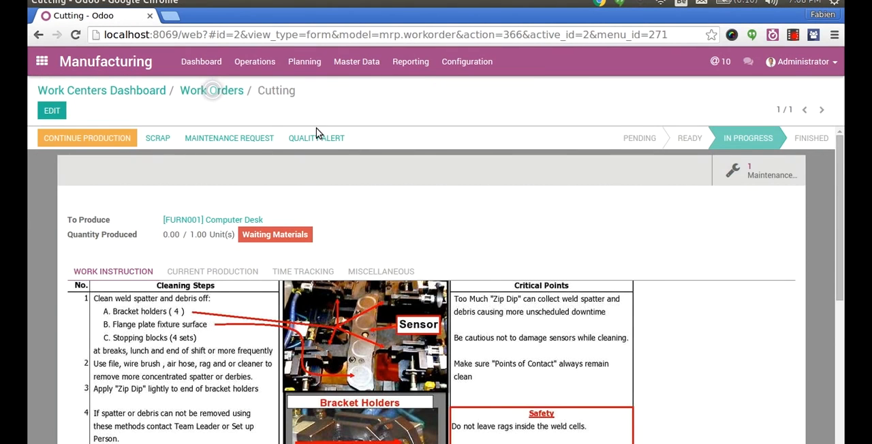
{"action": "left_click", "coordinate": [320, 139]}
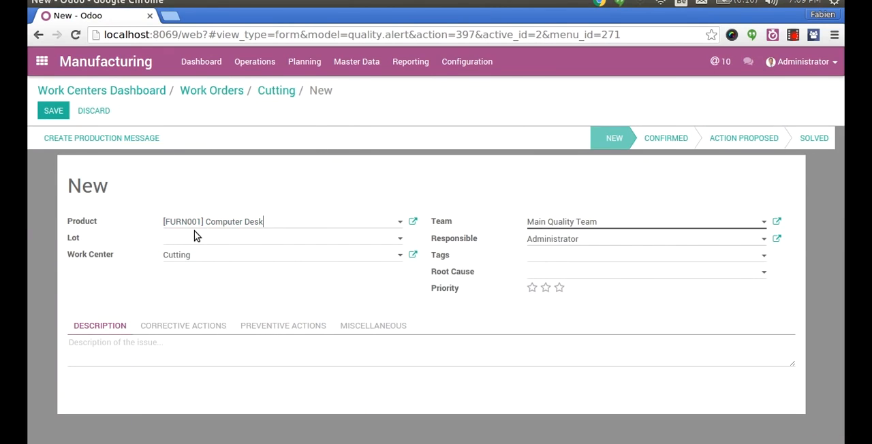
{"action": "left_click", "coordinate": [136, 346]}
{"action": "type", "text": "Size of "}
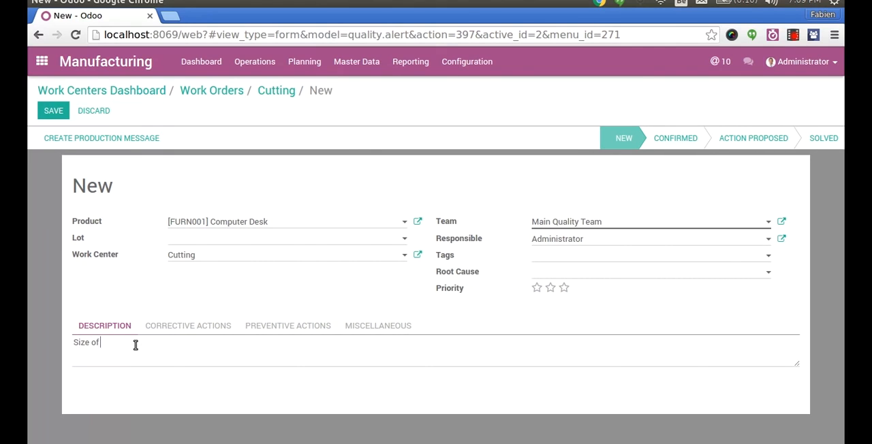
{"action": "type", "text": "boltz is not good."}
{"action": "left_click", "coordinate": [49, 111]}
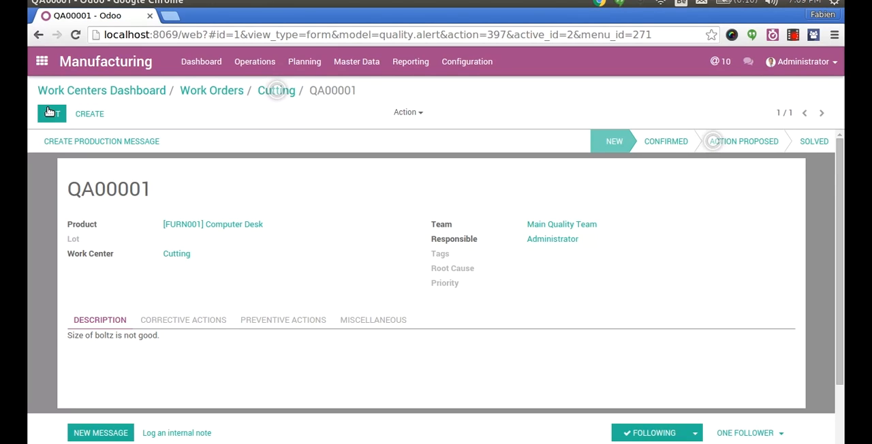
- Open the Main Quality Team's alerts in the Quality app and move the Computer Desk alert to the Action Proposed stage
{"action": "left_click", "coordinate": [43, 62]}
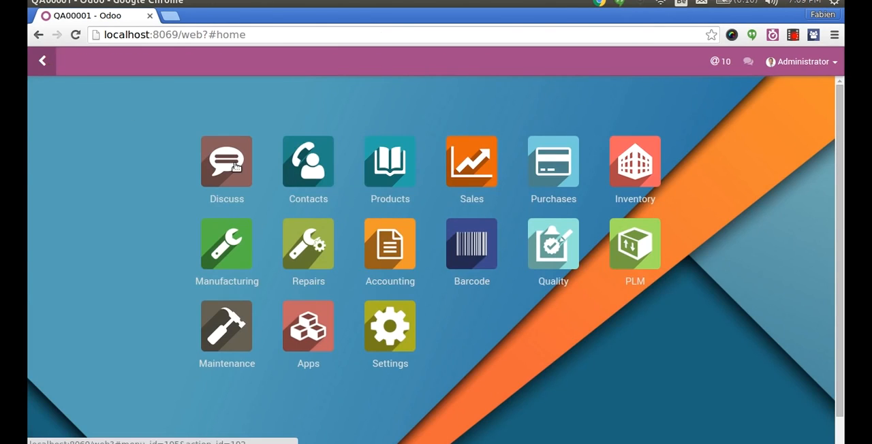
{"action": "left_click", "coordinate": [560, 246]}
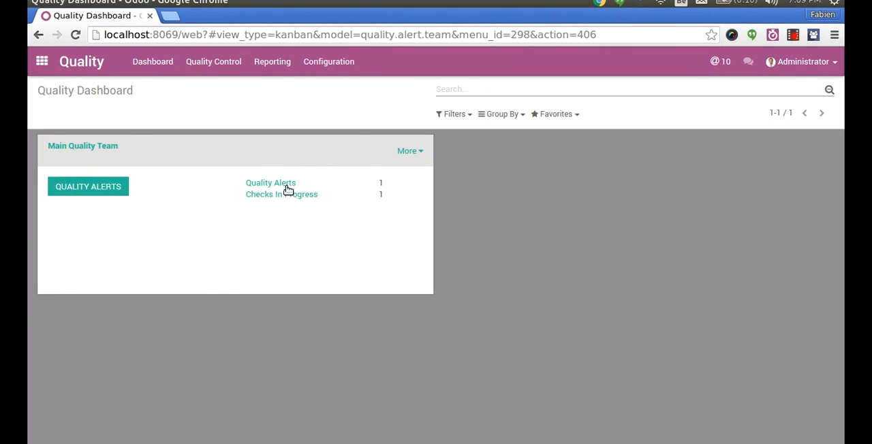
{"action": "left_click", "coordinate": [91, 187]}
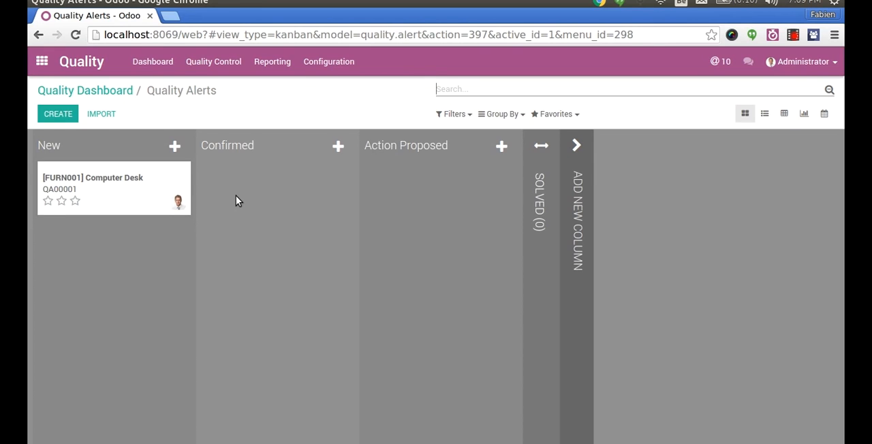
{"action": "left_click_drag", "start_coordinate": [157, 175], "coordinate": [452, 222]}
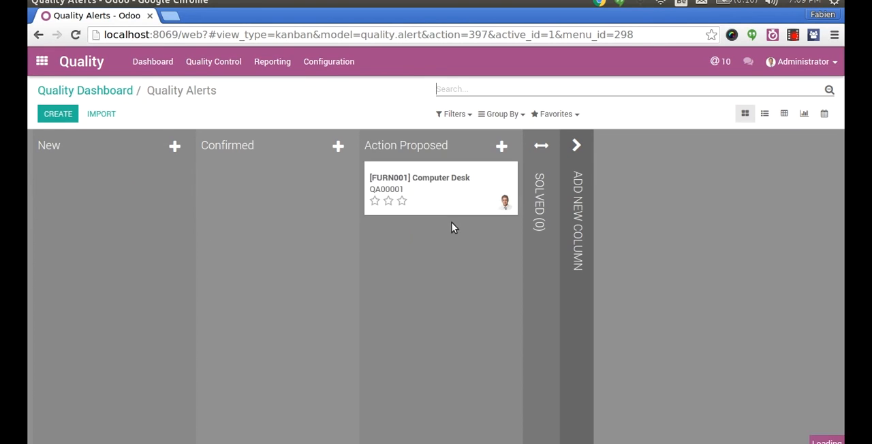
- Add a "Root Cause Analysis" stage to the quality alerts board and place it before Action Proposed
{"action": "left_click", "coordinate": [588, 223]}
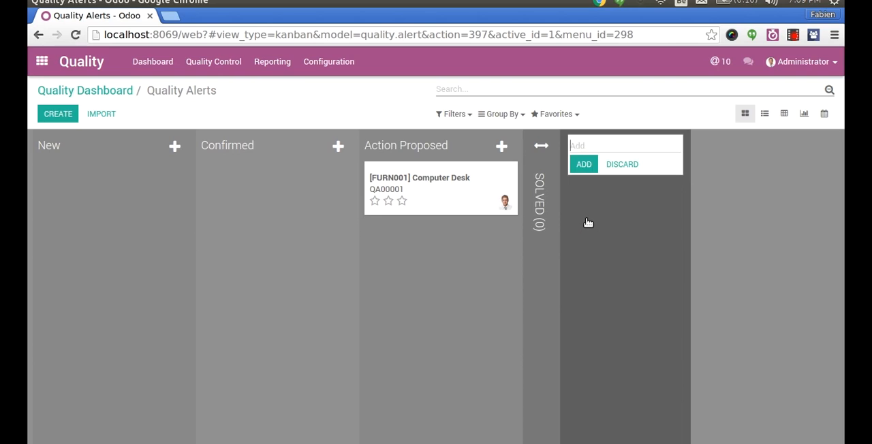
{"action": "type", "text": "Root Cause Analysis"}
{"action": "key", "text": "Return"}
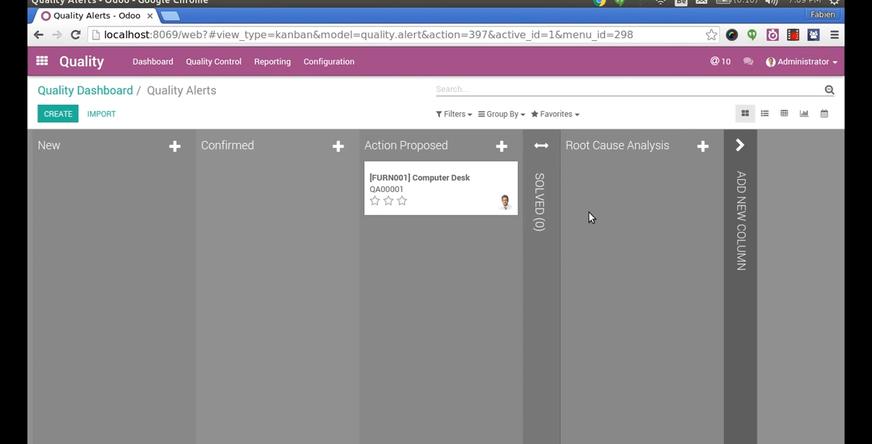
{"action": "left_click_drag", "start_coordinate": [619, 144], "coordinate": [450, 146]}
- Move the Computer Desk alert to the Root Cause Analysis stage and set its priority to three stars
{"action": "left_click_drag", "start_coordinate": [599, 181], "coordinate": [373, 220]}
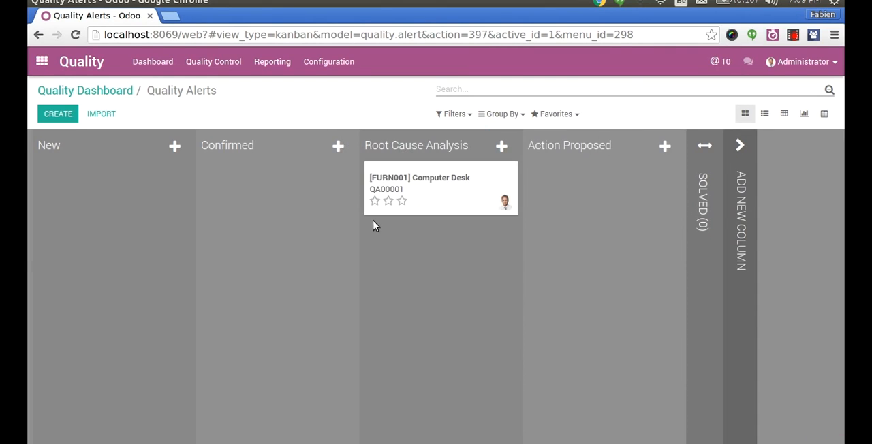
{"action": "left_click_drag", "start_coordinate": [441, 192], "coordinate": [442, 234]}
{"action": "left_click", "coordinate": [402, 203]}
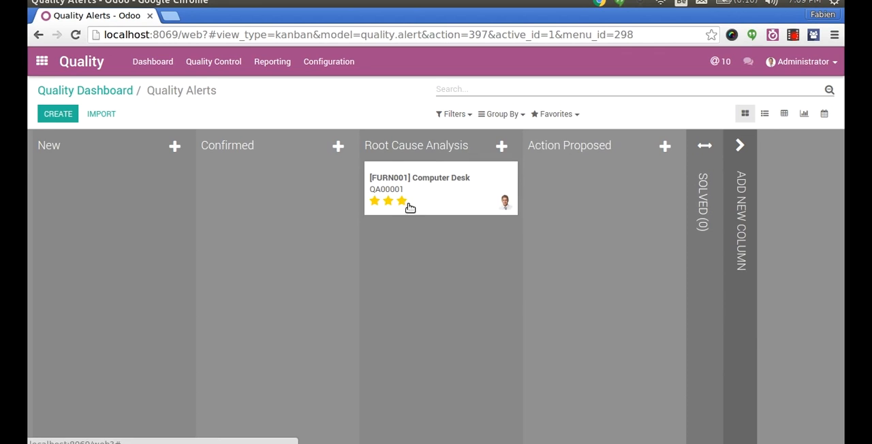
- Open the Computer Desk quality alert and send its followers the message "What happened when you did that."
{"action": "left_click", "coordinate": [435, 198]}
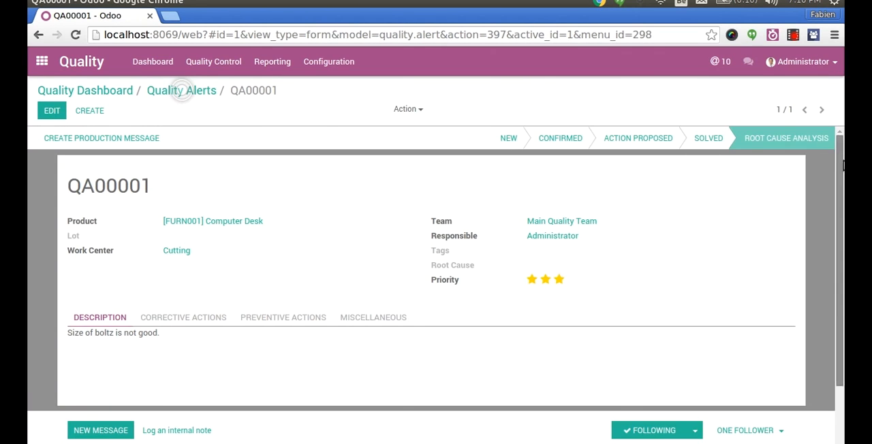
{"action": "left_click_drag", "start_coordinate": [839, 147], "coordinate": [836, 314]}
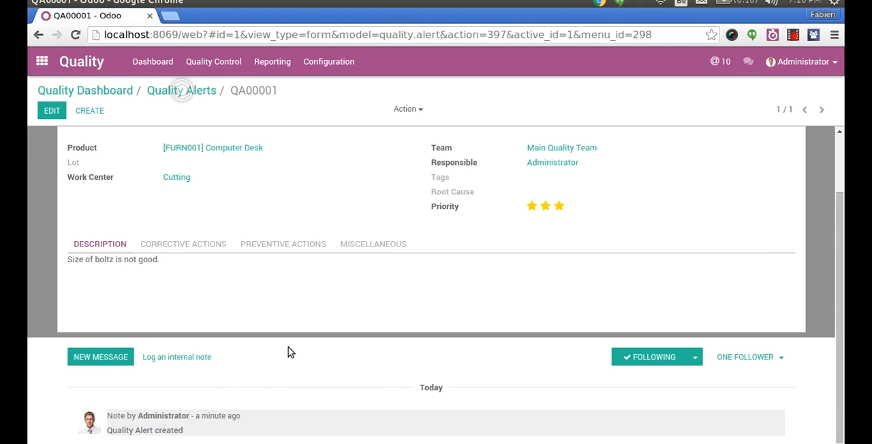
{"action": "left_click", "coordinate": [101, 347]}
{"action": "type", "text": "What happened"}
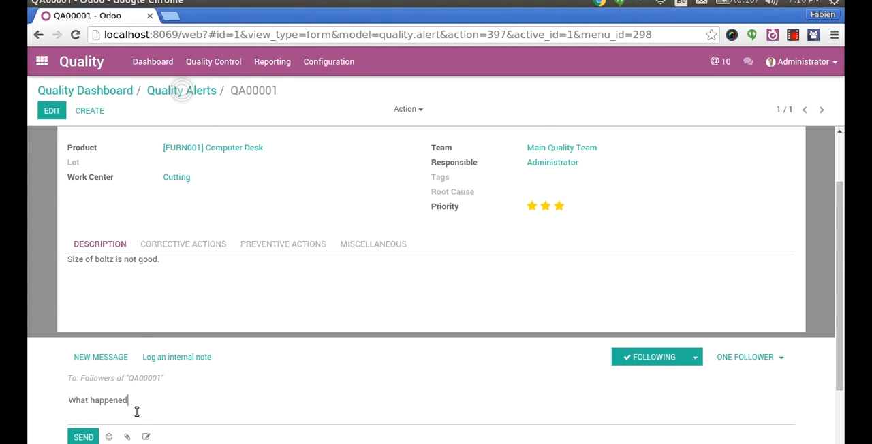
{"action": "type", "text": " when you did that."}
{"action": "left_click", "coordinate": [83, 437]}
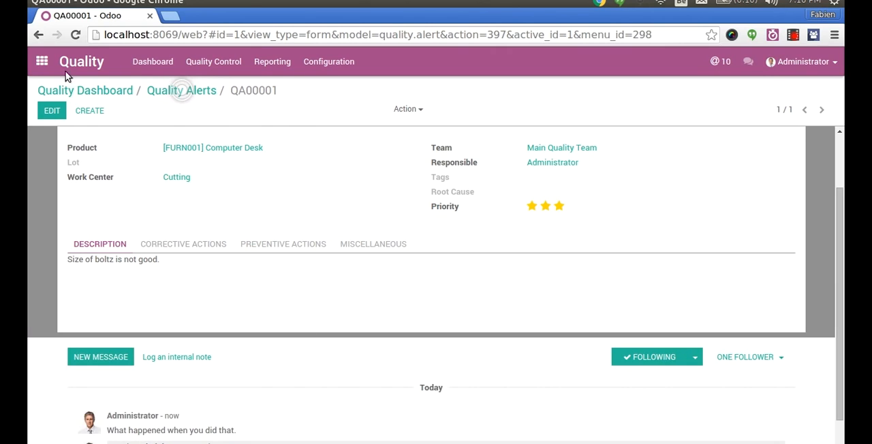
- Open the general channel in the Discuss app and post the message "kjkl"
{"action": "left_click", "coordinate": [42, 61]}
{"action": "left_click", "coordinate": [216, 188]}
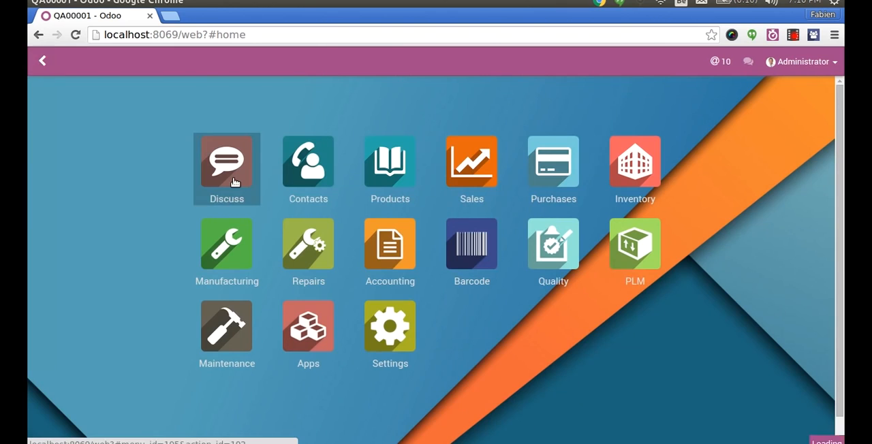
{"action": "left_click", "coordinate": [71, 200]}
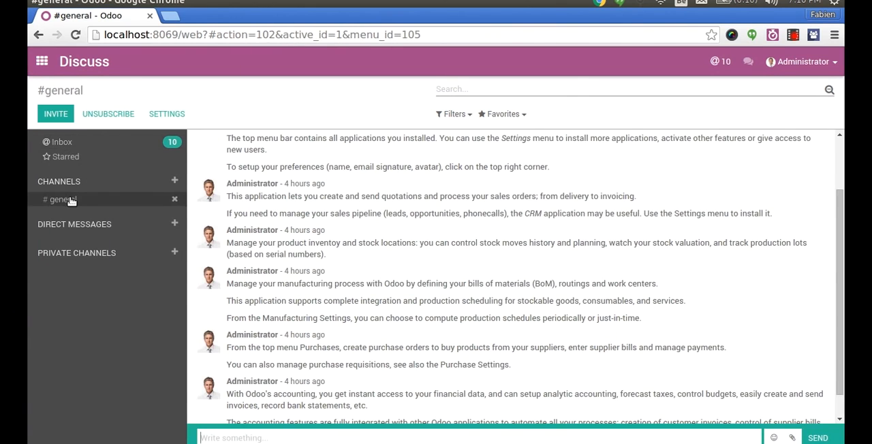
{"action": "type", "text": "kjkl"}
{"action": "key", "text": "Return"}
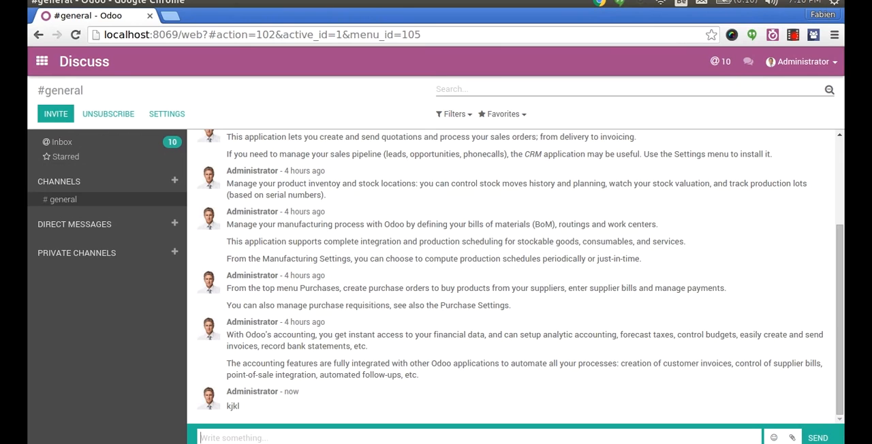
- Return to the Main Quality Team's alerts in the Quality app and open the Computer Desk alert
{"action": "left_click", "coordinate": [41, 61]}
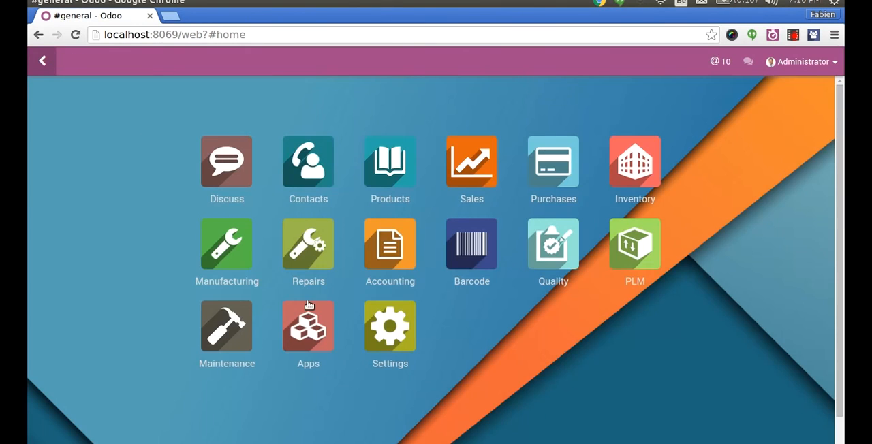
{"action": "left_click", "coordinate": [560, 250]}
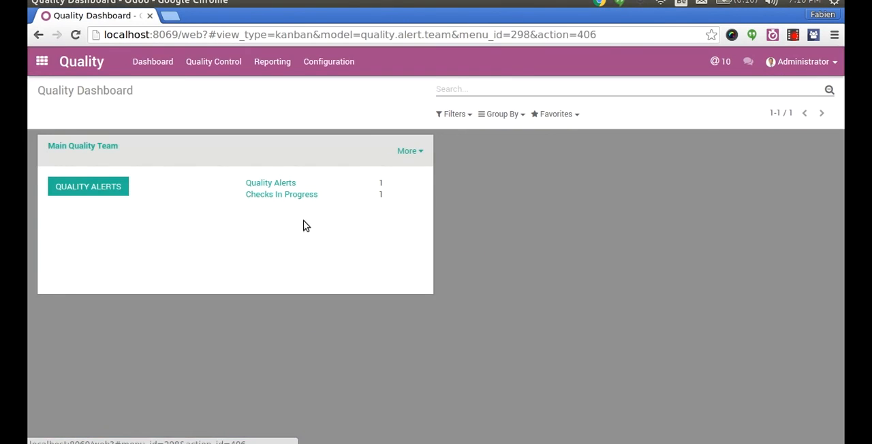
{"action": "left_click", "coordinate": [114, 188]}
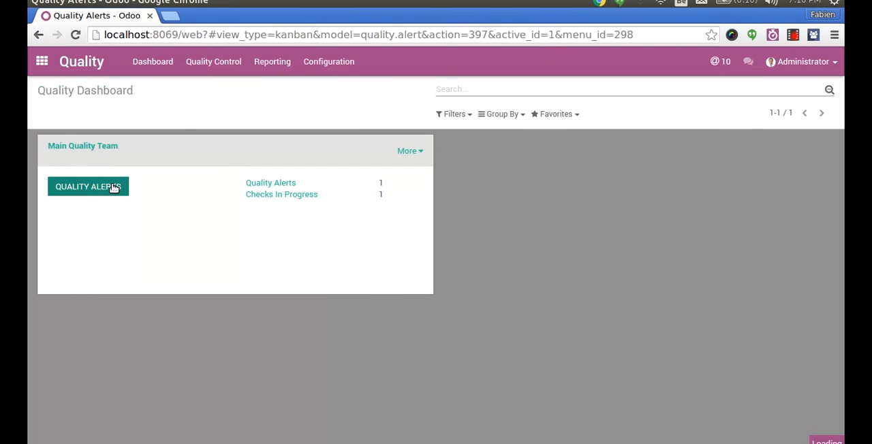
{"action": "left_click", "coordinate": [615, 210]}
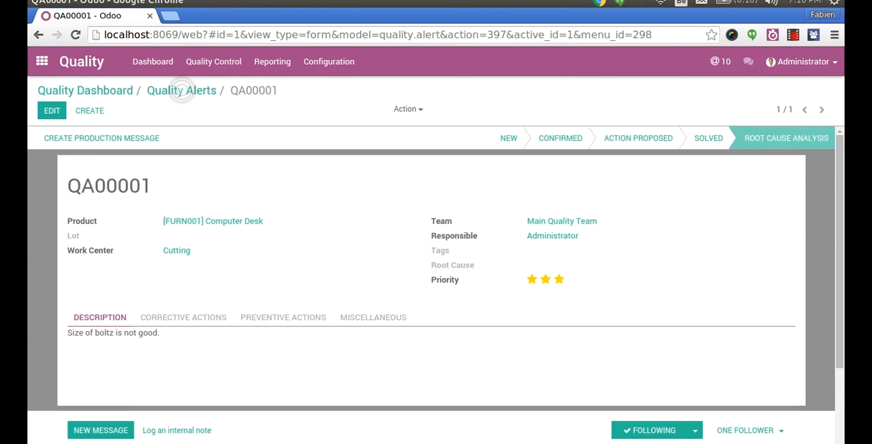
- Pick the sales channel in the quality alert's follower invitation and cancel the invitation
{"action": "scroll", "coordinate": [759, 372], "scroll_direction": "down", "scroll_amount": 3}
{"action": "left_click", "coordinate": [791, 327]}
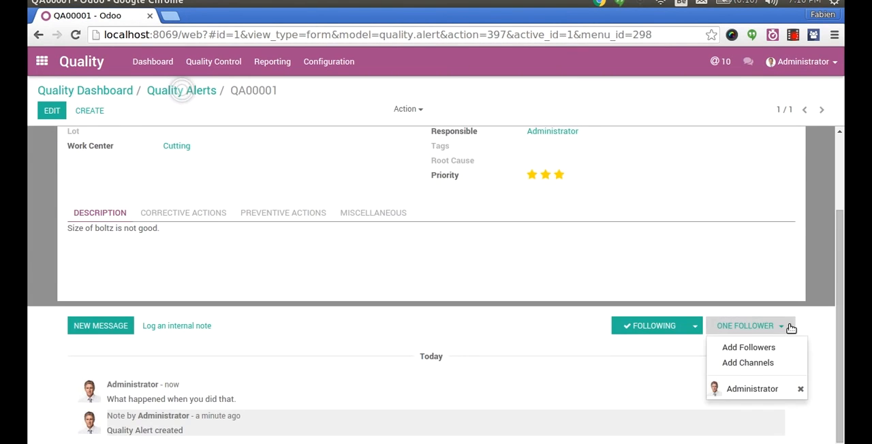
{"action": "left_click", "coordinate": [743, 363]}
{"action": "left_click", "coordinate": [274, 133]}
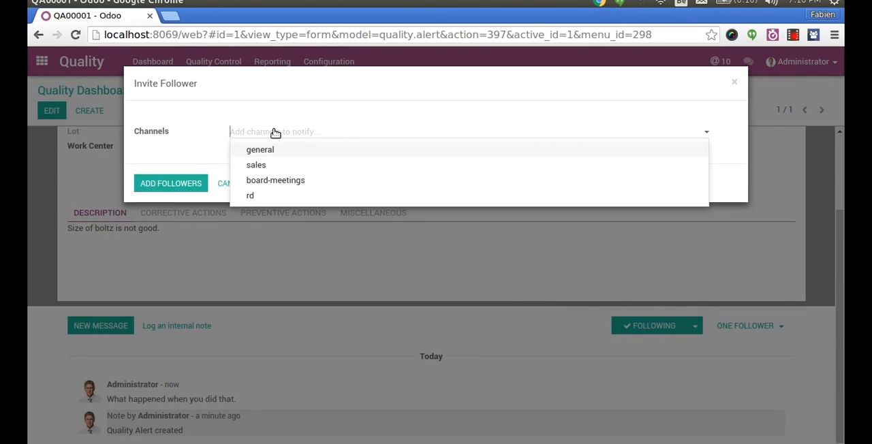
{"action": "left_click", "coordinate": [266, 168]}
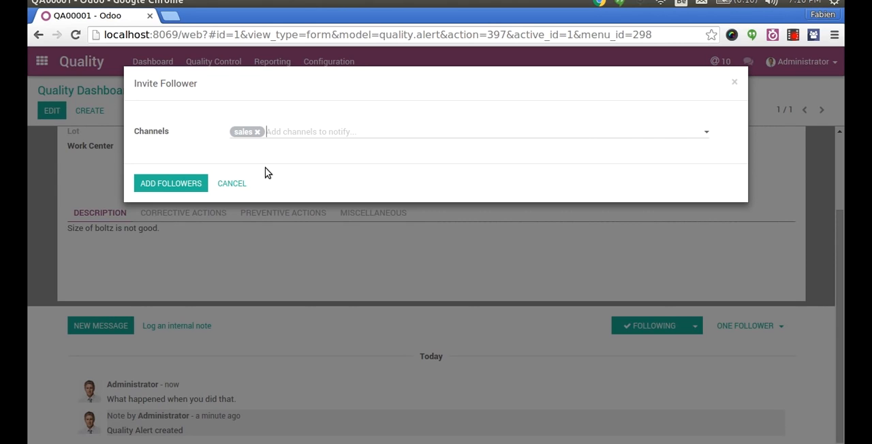
{"action": "left_click", "coordinate": [235, 183]}
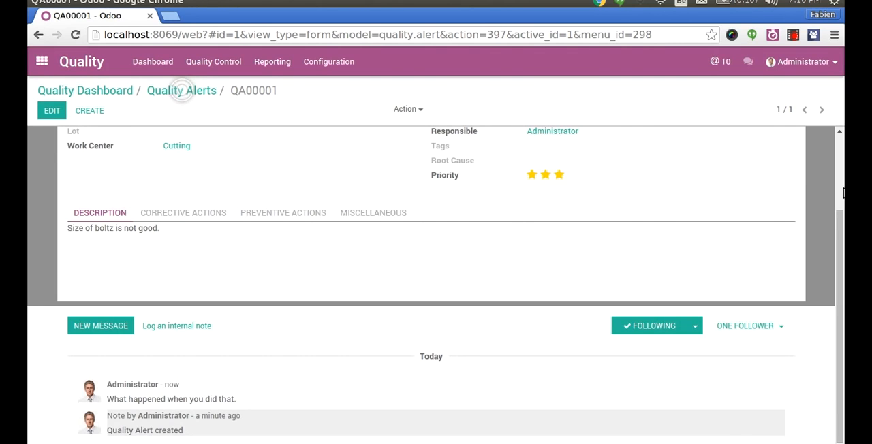
- Edit the quality alert, add a new tag "Secruity Issue" and colour the tag red-orange
{"action": "scroll", "coordinate": [844, 193], "scroll_direction": "up", "scroll_amount": 2}
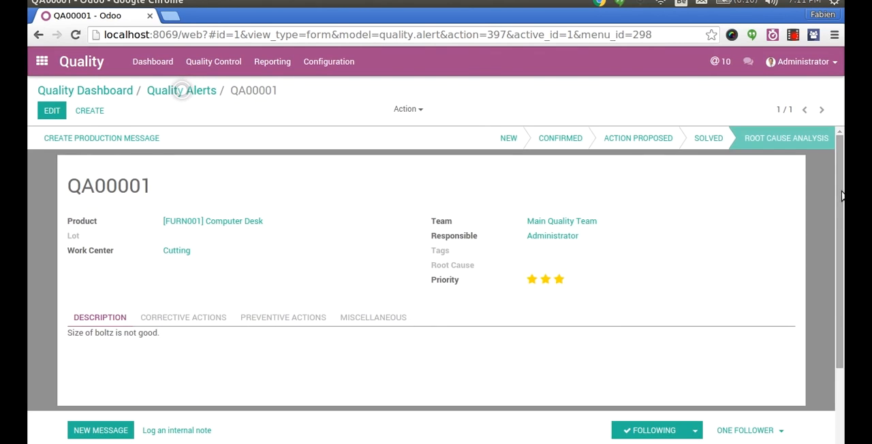
{"action": "left_click", "coordinate": [49, 110]}
{"action": "left_click", "coordinate": [533, 258]}
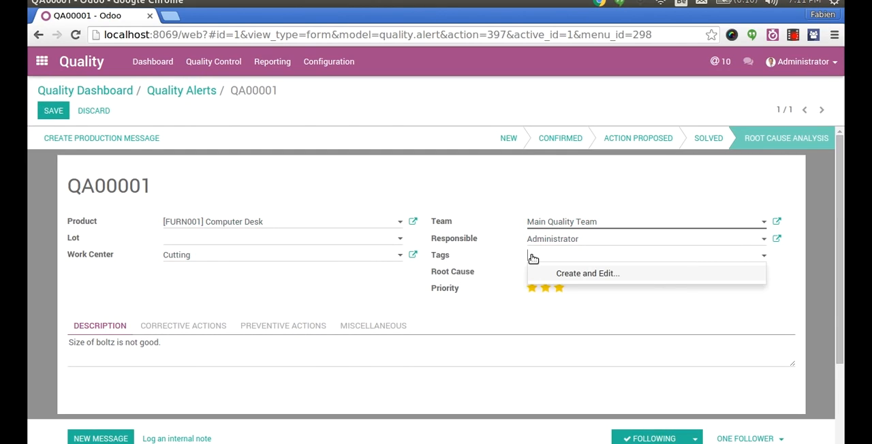
{"action": "type", "text": "Secruity Issue"}
{"action": "key", "text": "Return"}
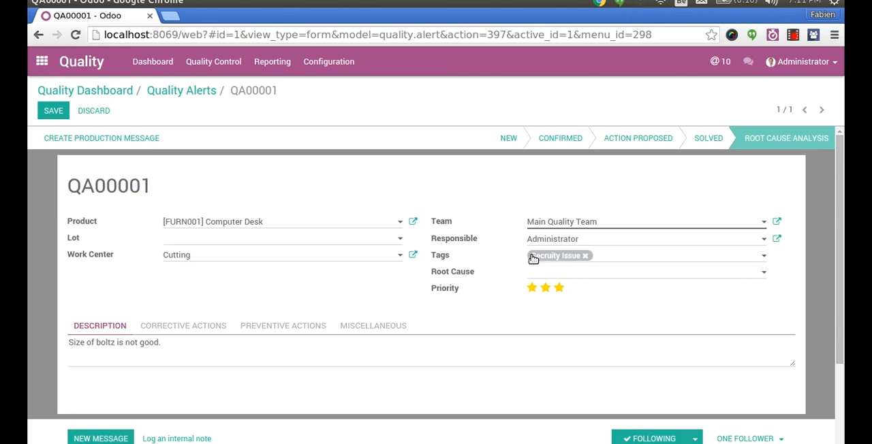
{"action": "left_click", "coordinate": [534, 258]}
{"action": "left_click", "coordinate": [628, 276]}
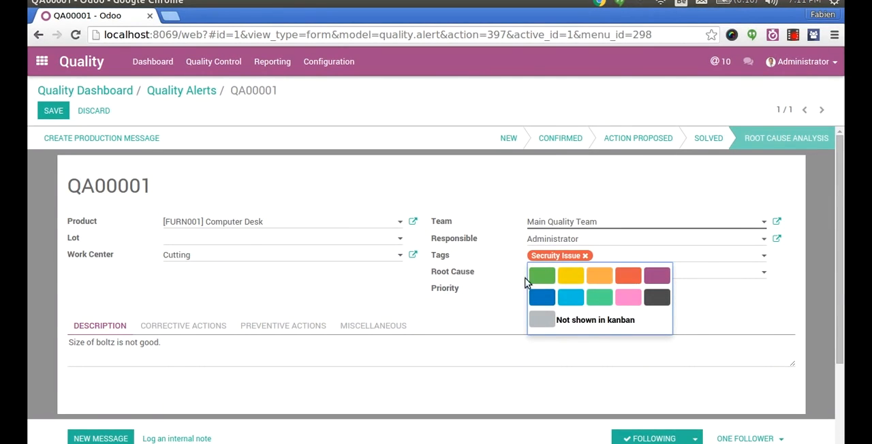
- Set the quality alert's root cause to Parts Quality and save the alert
{"action": "left_click", "coordinate": [550, 274]}
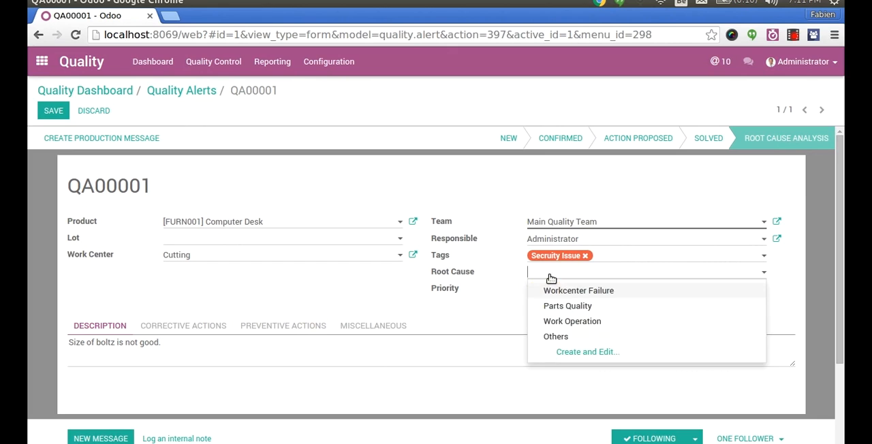
{"action": "left_click", "coordinate": [565, 306]}
{"action": "left_click", "coordinate": [55, 111]}
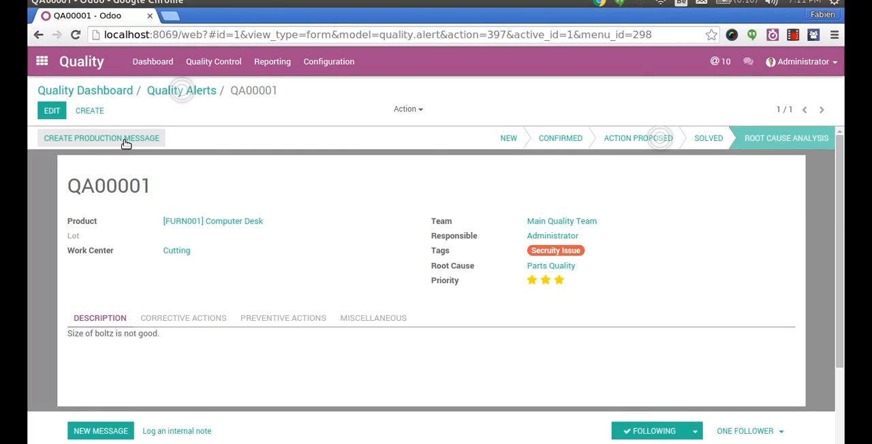
- Review the quality alert's corrective and preventive actions, and return to its description
{"action": "left_click", "coordinate": [208, 319]}
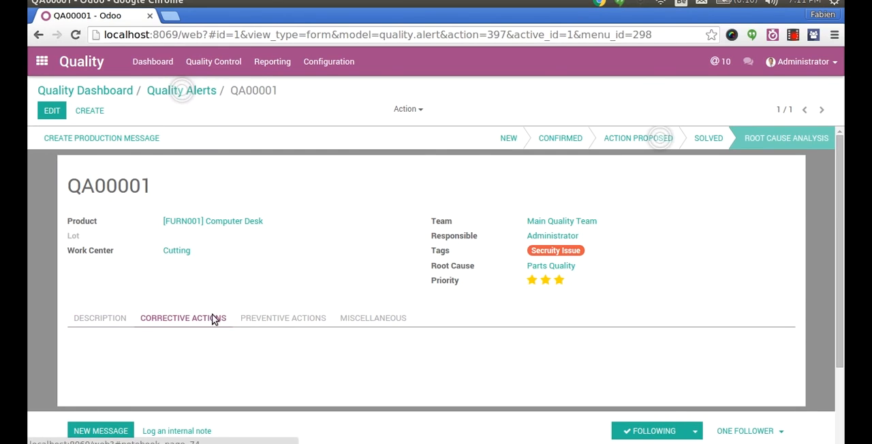
{"action": "left_click", "coordinate": [253, 318]}
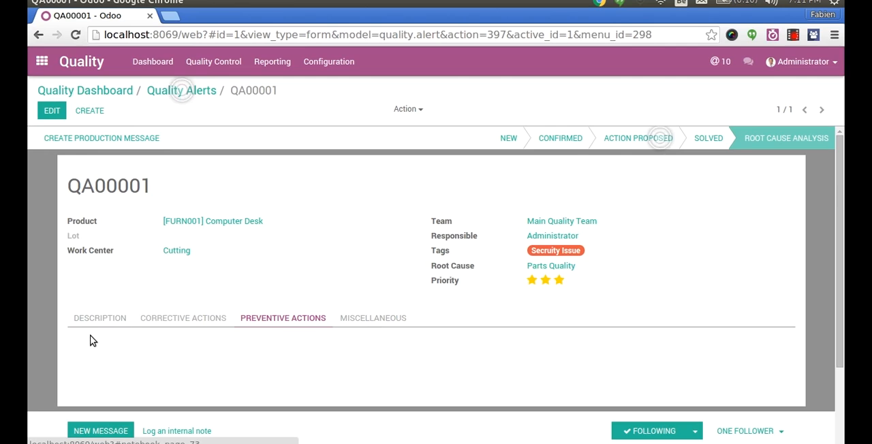
{"action": "left_click", "coordinate": [109, 320]}
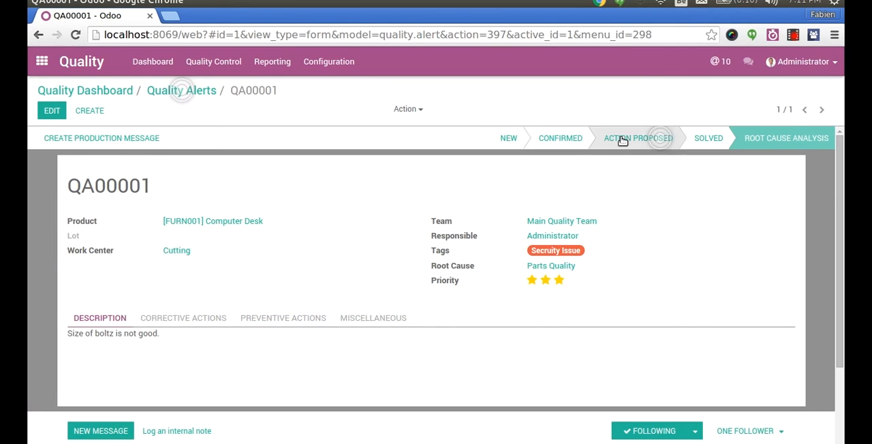
- Return to the Quality dashboard and open the Quality Alerts report
{"action": "left_click", "coordinate": [204, 93]}
{"action": "left_click", "coordinate": [104, 91]}
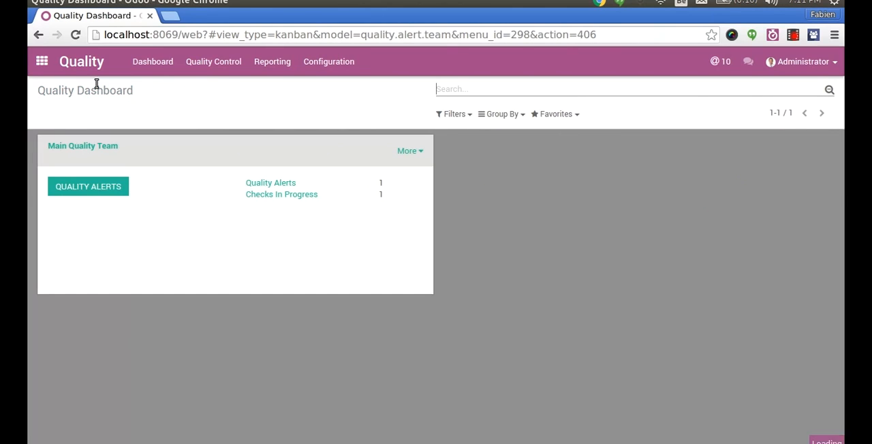
{"action": "left_click", "coordinate": [272, 57]}
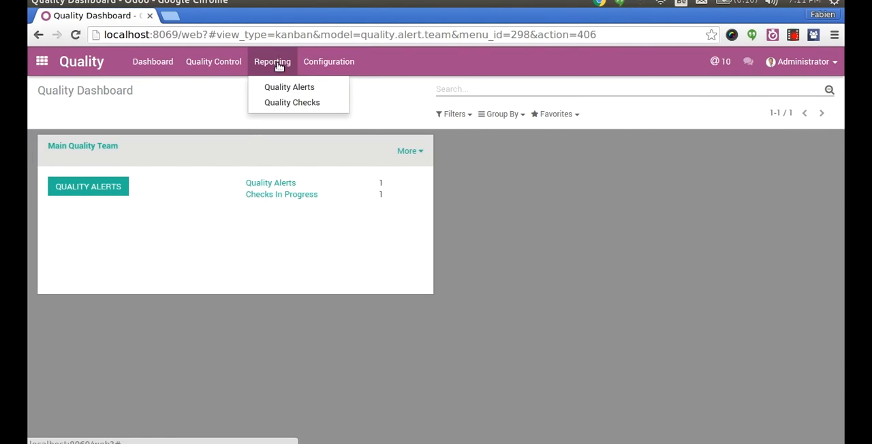
{"action": "left_click", "coordinate": [315, 88]}
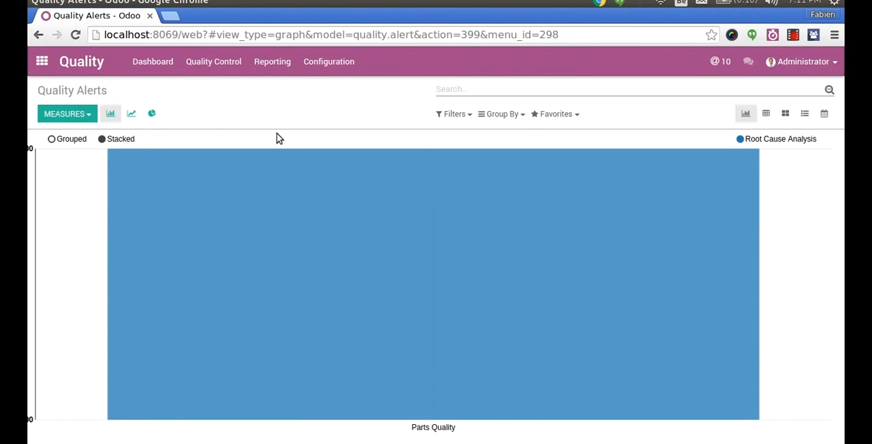
- Group the quality alerts graph by Stage and Responsible
{"action": "left_click", "coordinate": [514, 114]}
{"action": "left_click", "coordinate": [510, 133]}
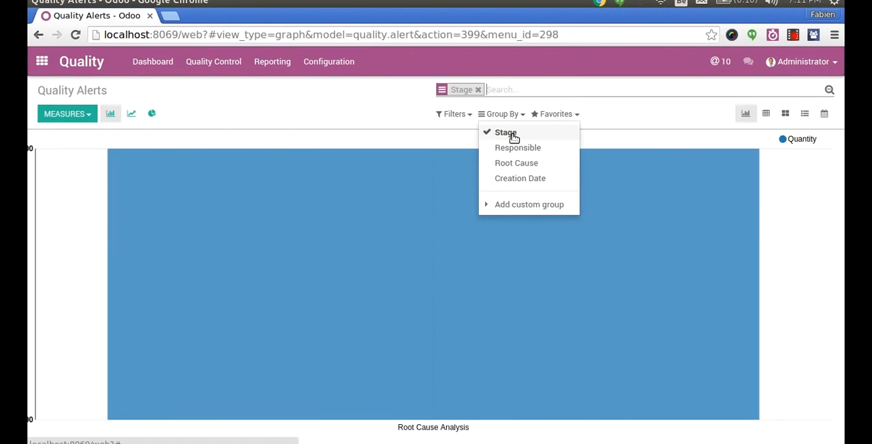
{"action": "left_click", "coordinate": [517, 147]}
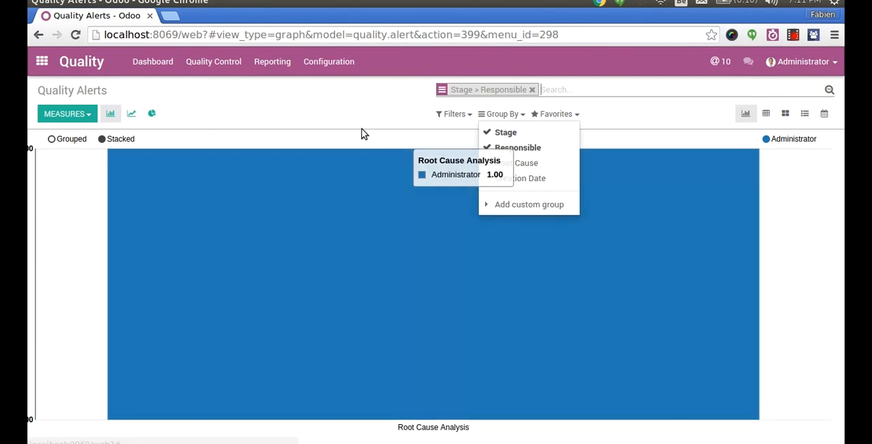
{"action": "left_click", "coordinate": [334, 113]}
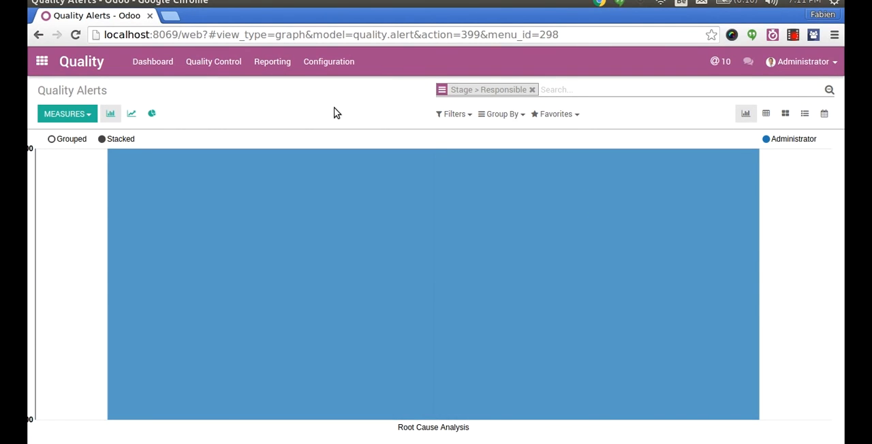
- Open the online Odoo demo at demo.odoo.com in a new browser tab
{"action": "key", "text": "ctrl+t"}
{"action": "type", "text": "demo"}
{"action": "key", "text": "Return"}
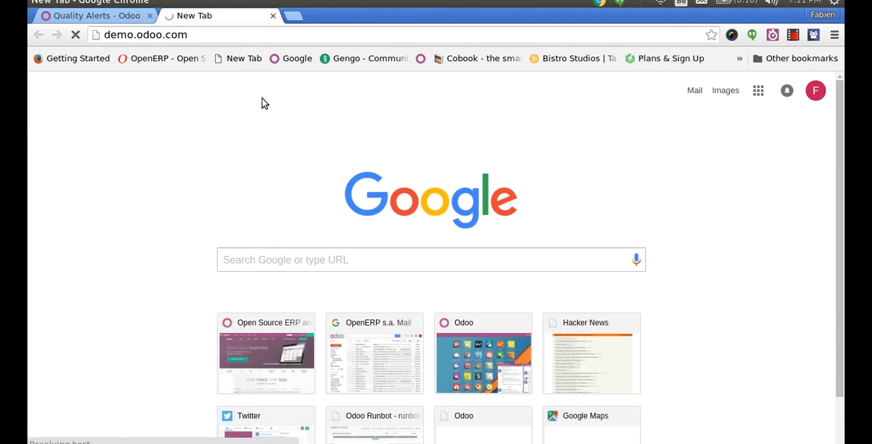
{"action": "left_click", "coordinate": [176, 41]}
{"action": "type", "text": "demo"}
{"action": "key", "text": "Return"}
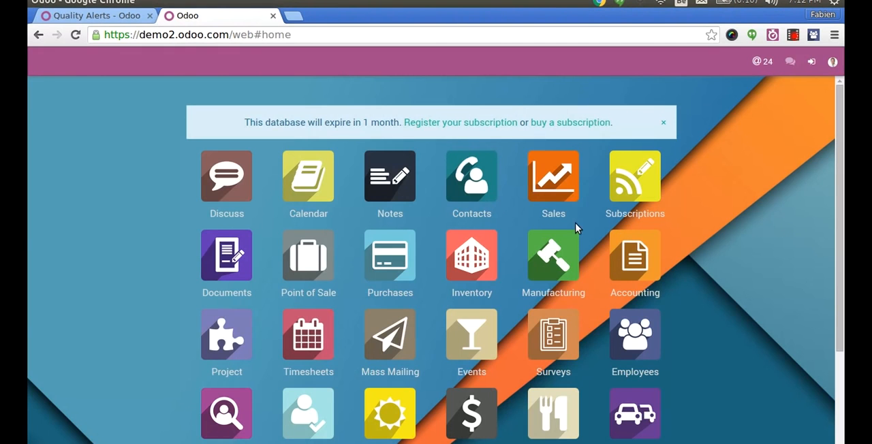
- Open the Sales app and bring up its Pipeline report
{"action": "left_click_drag", "start_coordinate": [840, 183], "coordinate": [835, 257]}
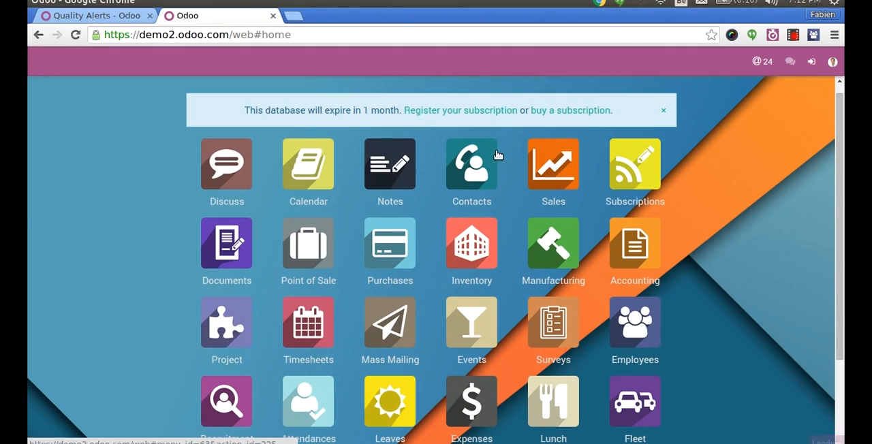
{"action": "left_click", "coordinate": [547, 163]}
{"action": "left_click", "coordinate": [271, 61]}
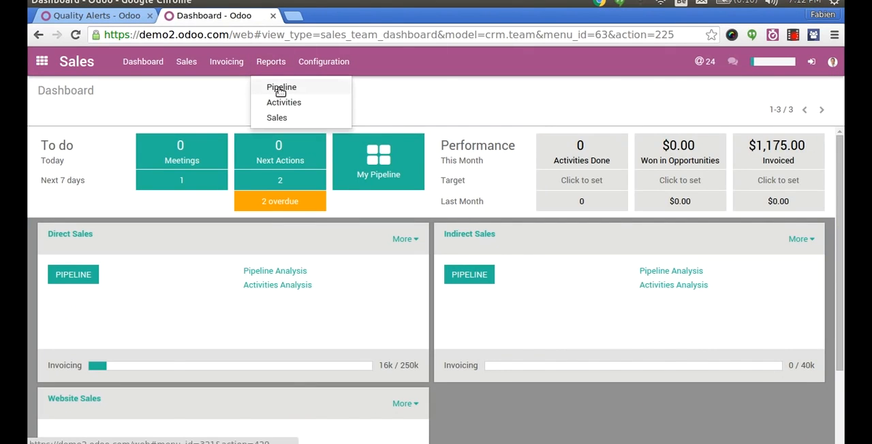
{"action": "left_click", "coordinate": [278, 87]}
- Remove the Current and Opportunity filters from the pipeline analysis and show it as a bar chart with the search options expanded
{"action": "left_click", "coordinate": [521, 90]}
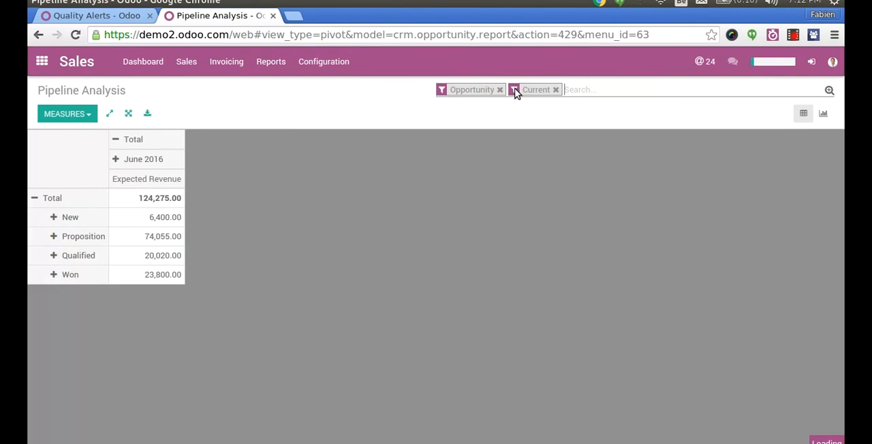
{"action": "left_click", "coordinate": [555, 90]}
{"action": "left_click", "coordinate": [499, 90]}
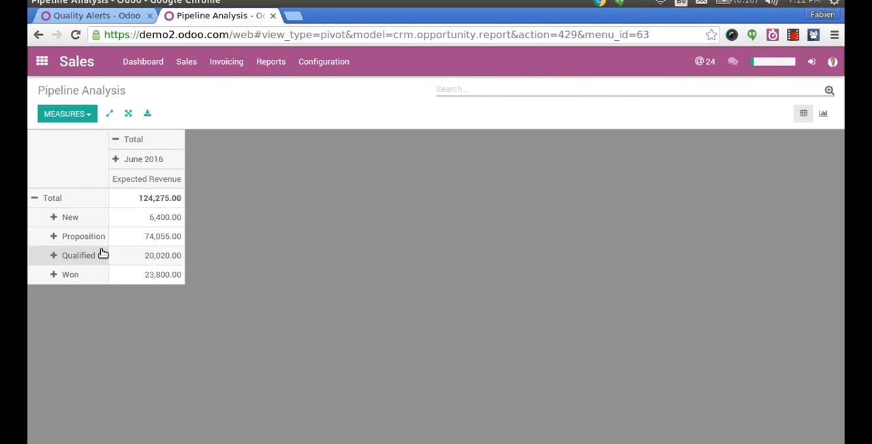
{"action": "left_click", "coordinate": [824, 113]}
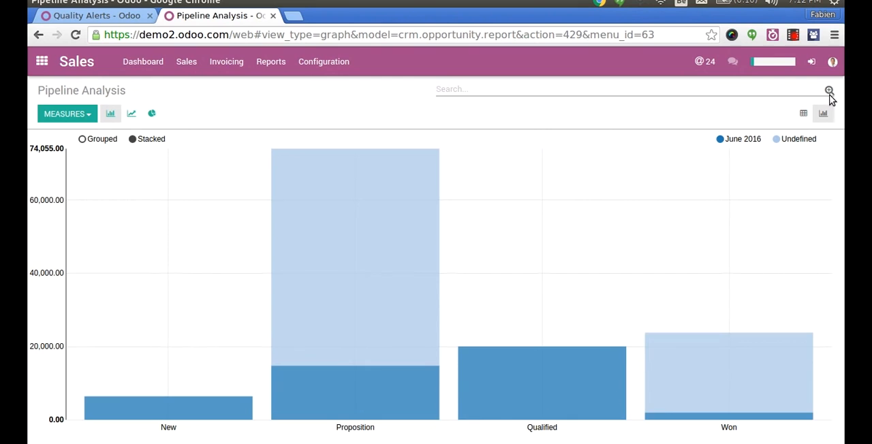
{"action": "left_click", "coordinate": [829, 91]}
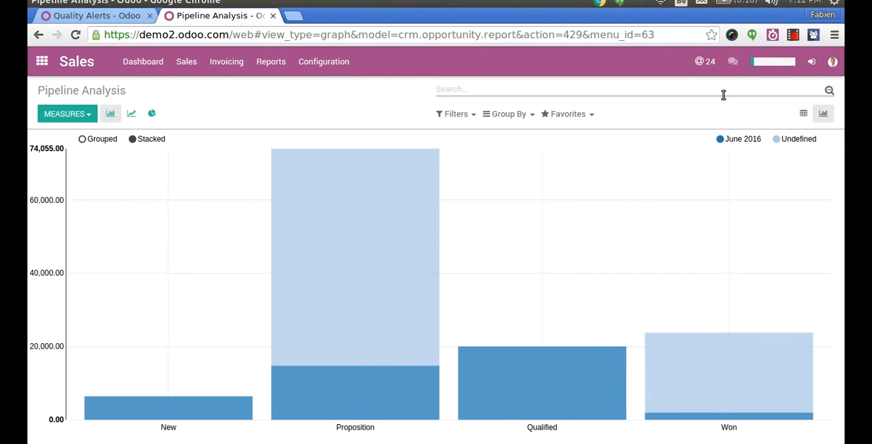
{"action": "type", "text": "a"}
{"action": "key", "text": "Return"}
{"action": "key", "text": "BackSpace"}
{"action": "type", "text": "aa"}
{"action": "key", "text": "Return"}
{"action": "key", "text": "BackSpace"}
{"action": "left_click", "coordinate": [505, 115]}
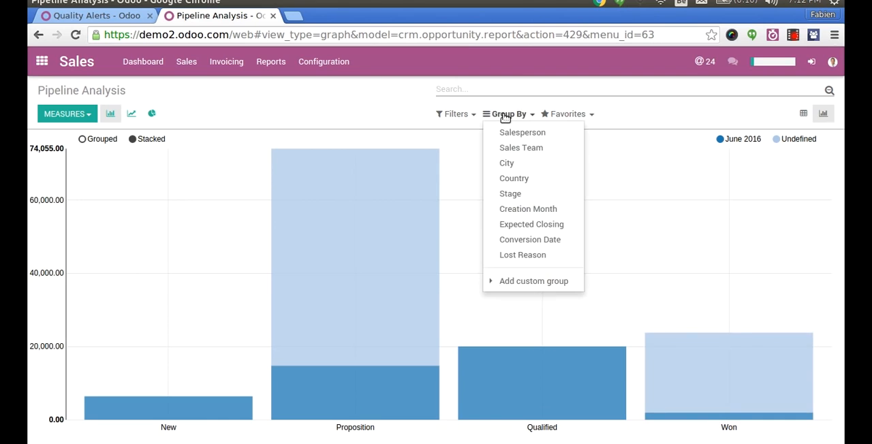
{"action": "left_click", "coordinate": [210, 122]}
- Change the pipeline chart's measure to Total Revenue
{"action": "left_click", "coordinate": [88, 117]}
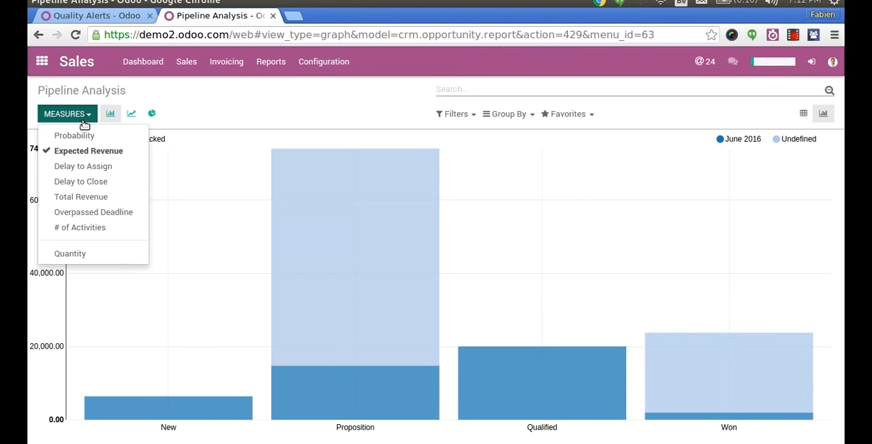
{"action": "left_click", "coordinate": [102, 197]}
{"action": "left_click", "coordinate": [402, 122]}
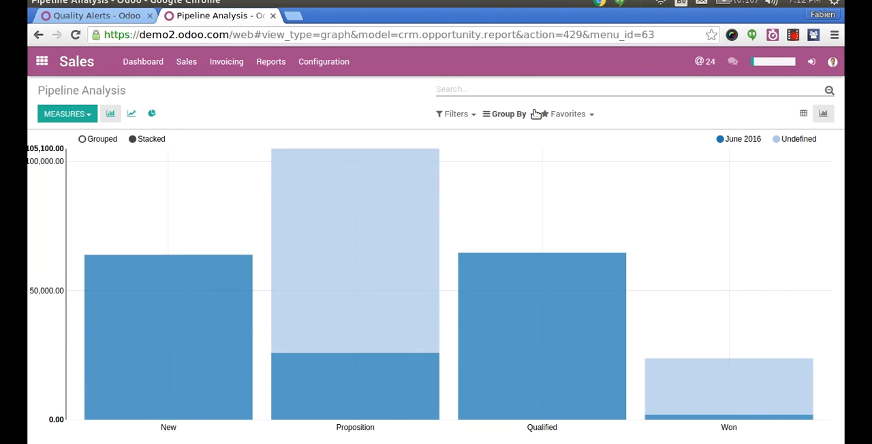
- Group the pipeline chart by Stage and then by Country
{"action": "left_click", "coordinate": [511, 114]}
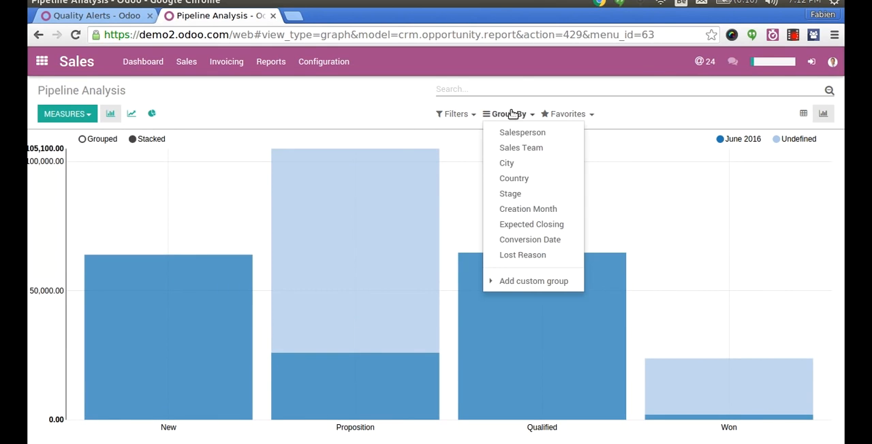
{"action": "left_click", "coordinate": [504, 194]}
{"action": "left_click", "coordinate": [519, 179]}
{"action": "left_click", "coordinate": [365, 116]}
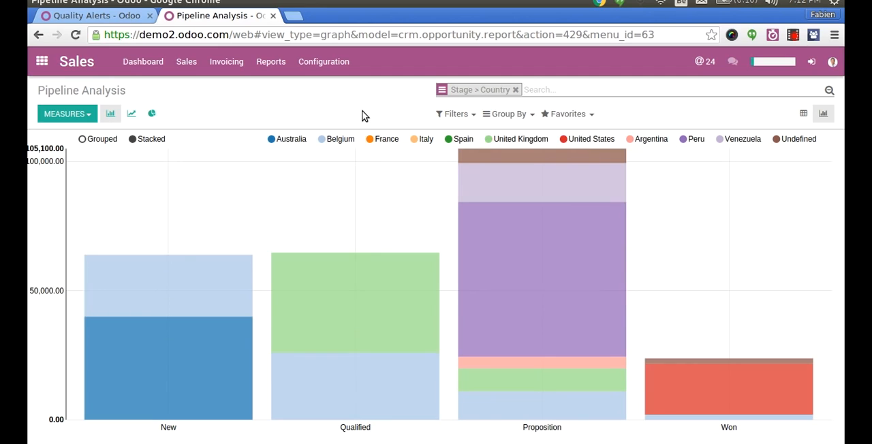
- Hide France and Italy in the chart and inspect Peru's revenue in the Proposition stage
{"action": "left_click", "coordinate": [375, 140]}
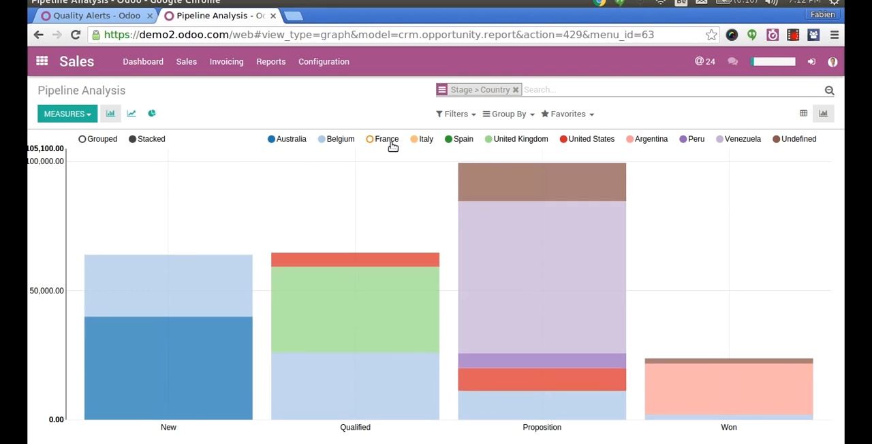
{"action": "left_click", "coordinate": [417, 141]}
{"action": "mouse_move", "coordinate": [502, 287]}
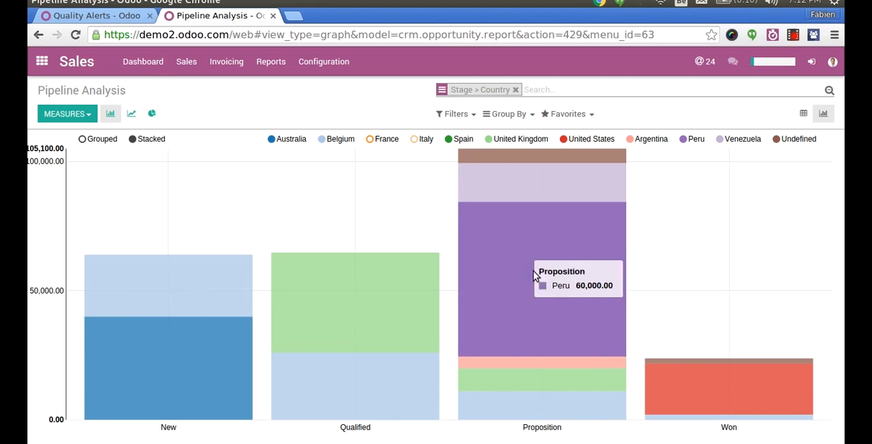
- Regroup the pipeline chart by City and then Stage, previewing it as a pie chart before returning to bars
{"action": "left_click", "coordinate": [489, 119]}
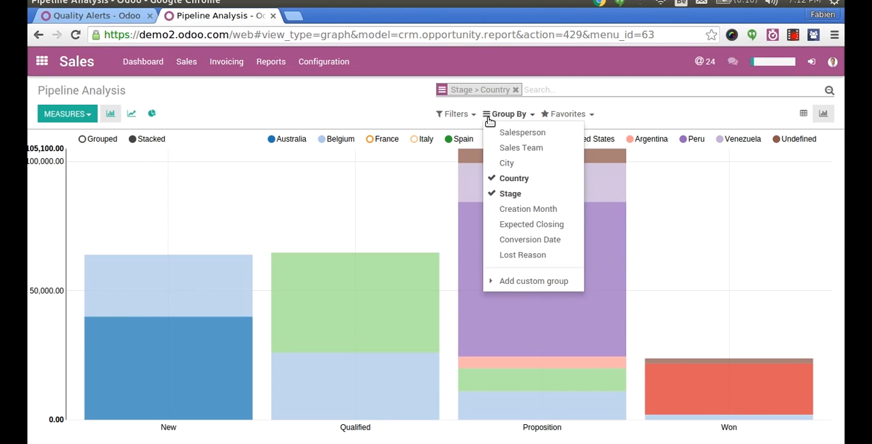
{"action": "left_click", "coordinate": [506, 163]}
{"action": "left_click", "coordinate": [511, 179]}
{"action": "left_click", "coordinate": [505, 195]}
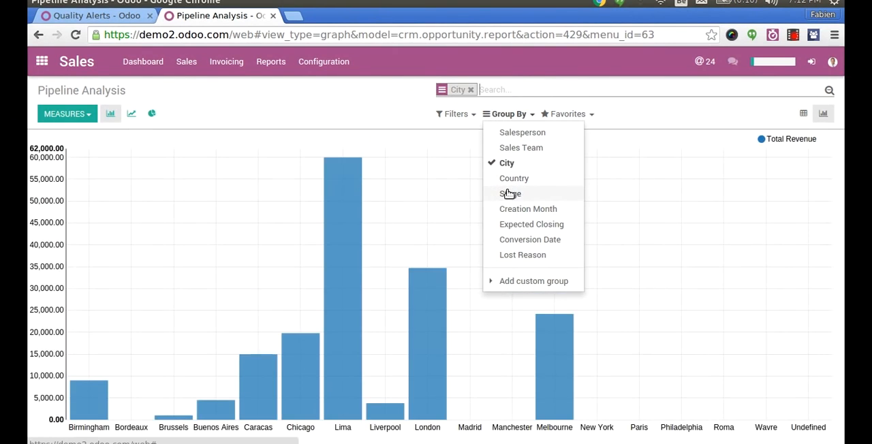
{"action": "left_click", "coordinate": [510, 194]}
{"action": "left_click", "coordinate": [151, 115]}
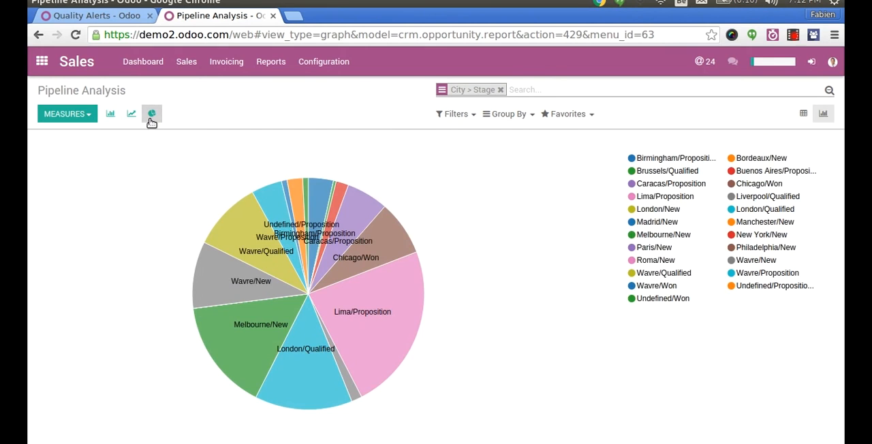
{"action": "left_click", "coordinate": [110, 114]}
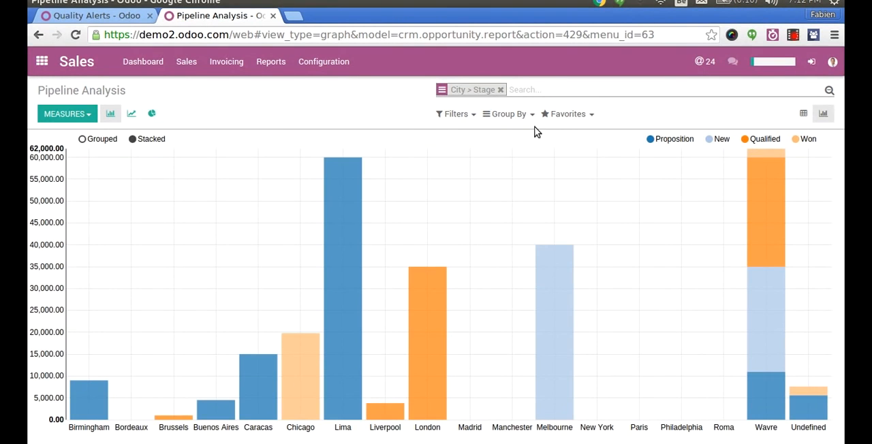
- Filter the pipeline analysis to show only records of type Opportunity
{"action": "left_click", "coordinate": [457, 114]}
{"action": "left_click", "coordinate": [456, 186]}
{"action": "left_click", "coordinate": [455, 114]}
{"action": "left_click", "coordinate": [472, 175]}
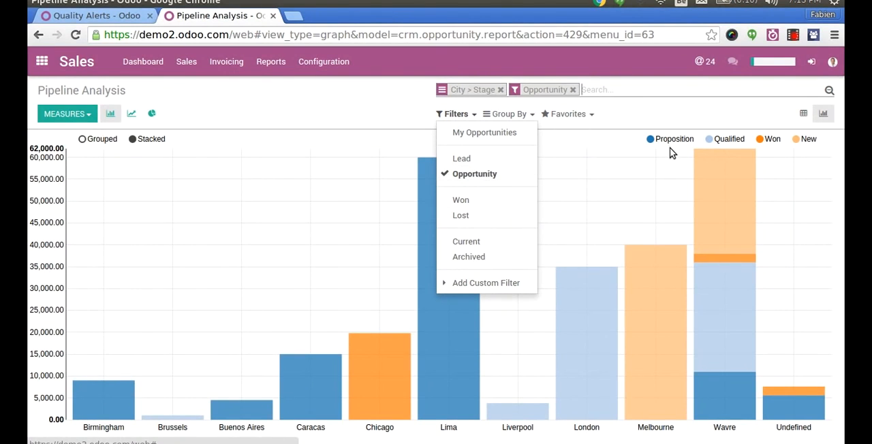
- Switch the pipeline analysis to a pivot table and break the total rows down by Close Date per month
{"action": "left_click", "coordinate": [802, 116]}
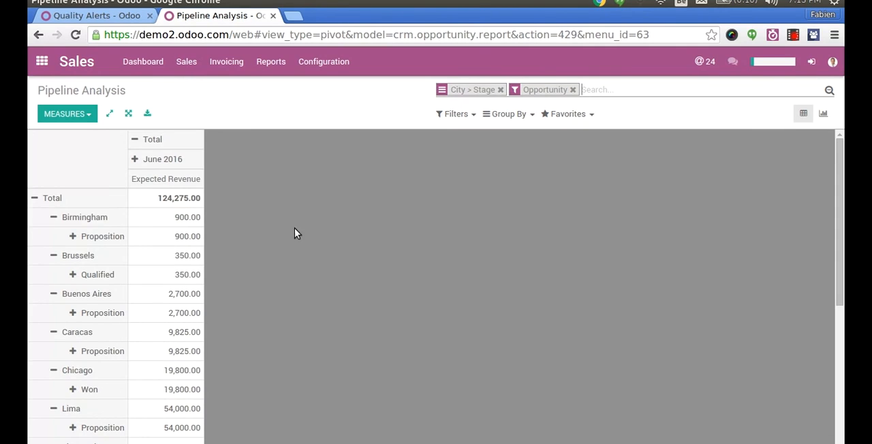
{"action": "left_click", "coordinate": [32, 198]}
{"action": "left_click", "coordinate": [33, 198]}
{"action": "mouse_move", "coordinate": [113, 274]}
{"action": "left_click", "coordinate": [150, 308]}
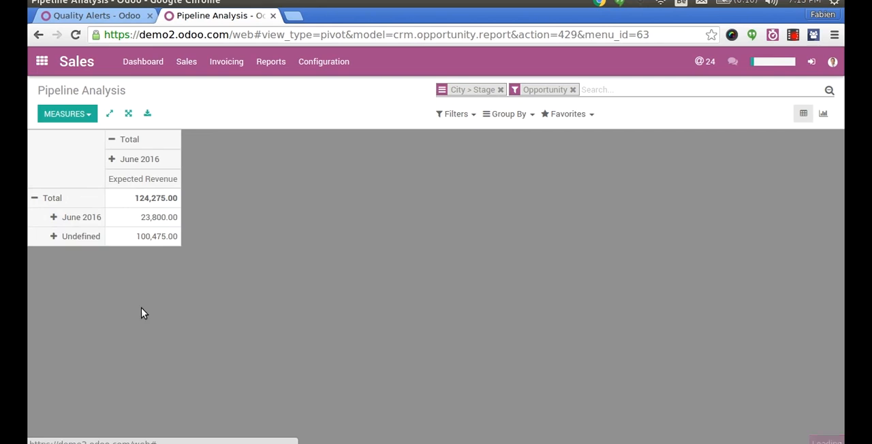
- Break the June 2016 row of the pivot table down by Close Date per week
{"action": "left_click", "coordinate": [49, 228]}
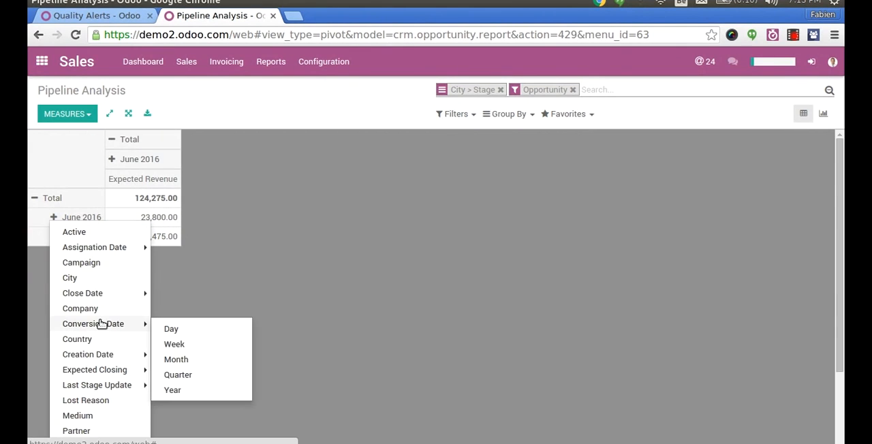
{"action": "mouse_move", "coordinate": [123, 295]}
{"action": "left_click", "coordinate": [174, 314]}
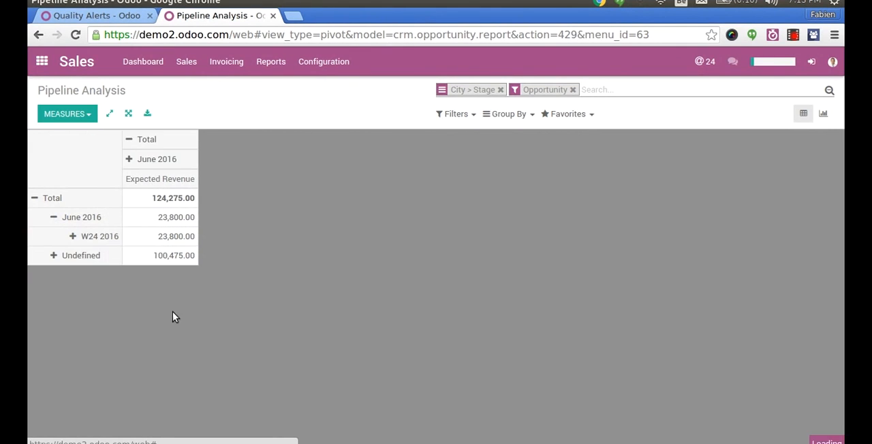
- Break the June 2016 column of the pivot table down by City and open the options for saving the current search
{"action": "left_click", "coordinate": [133, 158]}
{"action": "left_click", "coordinate": [179, 218]}
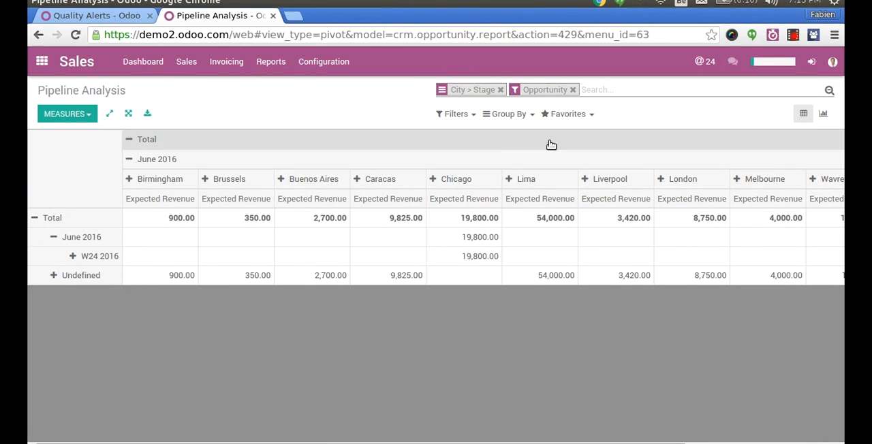
{"action": "left_click", "coordinate": [576, 116]}
{"action": "left_click", "coordinate": [570, 225]}
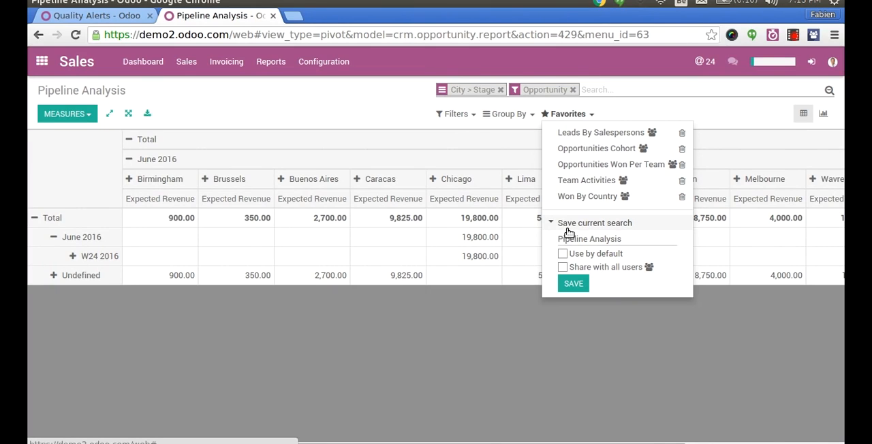
{"action": "key", "text": "ctrl+alt+Left"}
{"action": "key", "text": "ctrl+alt+Down"}
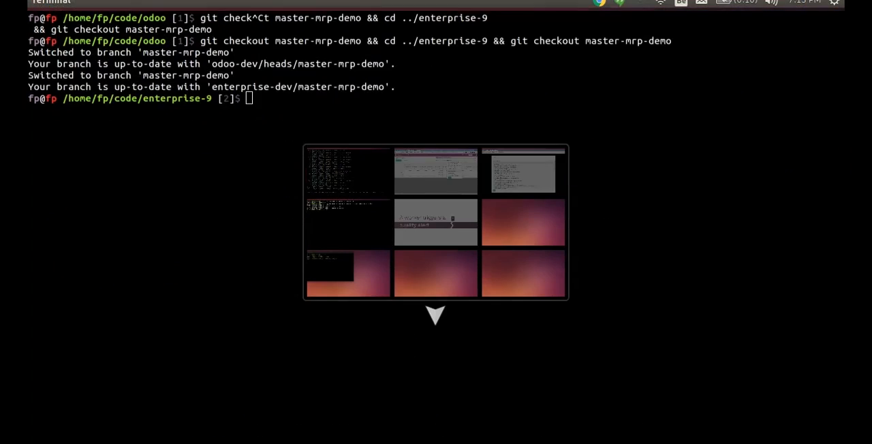
{"action": "key", "text": "ctrl+alt+Right"}
{"action": "key", "text": "ctrl+alt+Up"}
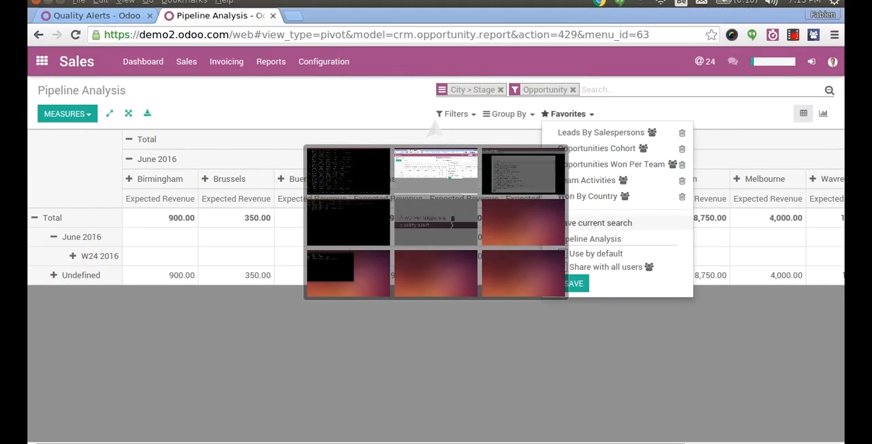
- Return to the Quality app and open the Main Quality Team's Computer Desk alert QA00001 from the dashboard
{"action": "left_click", "coordinate": [133, 19]}
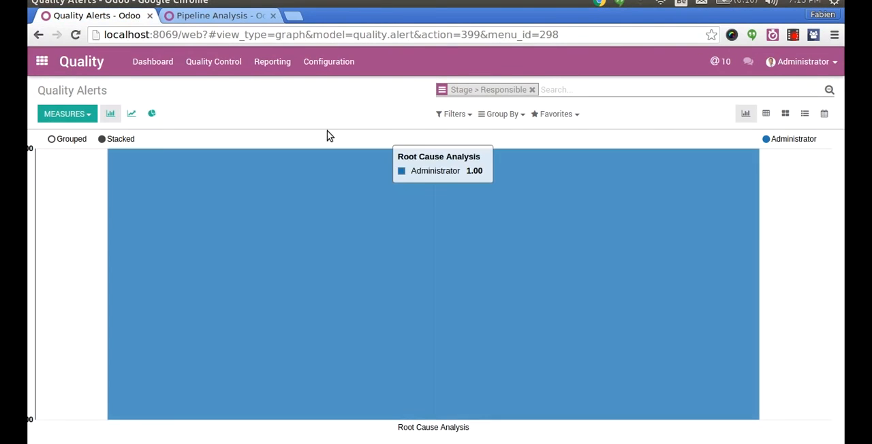
{"action": "left_click", "coordinate": [171, 62]}
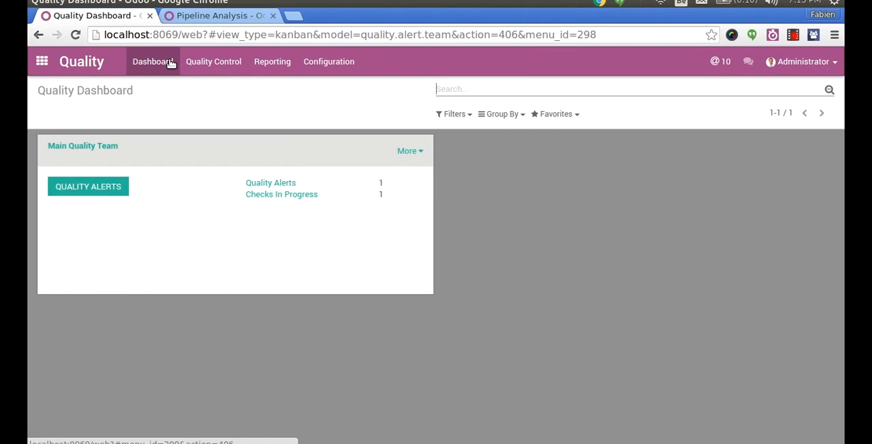
{"action": "left_click", "coordinate": [214, 62]}
{"action": "left_click", "coordinate": [246, 263]}
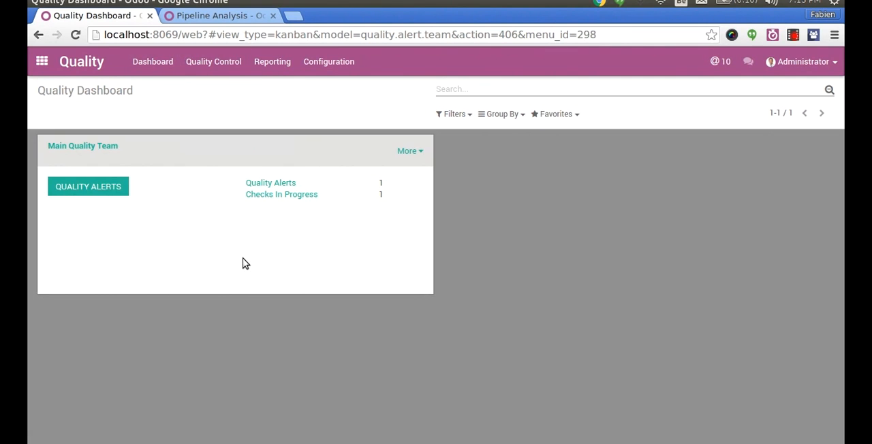
{"action": "left_click", "coordinate": [107, 188]}
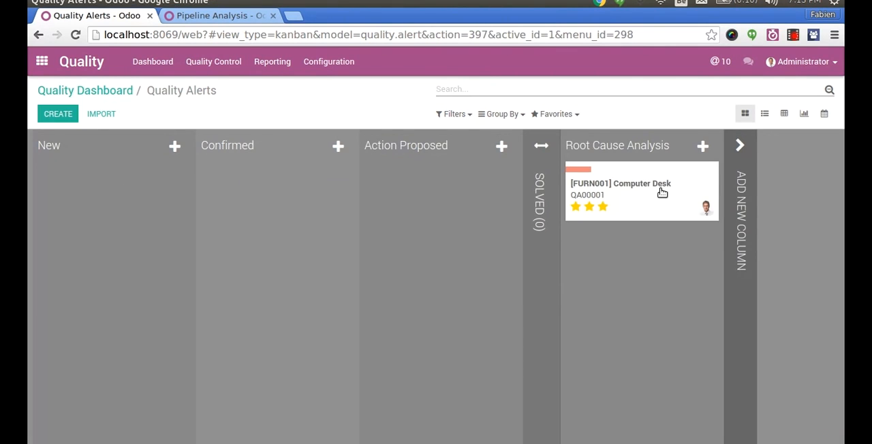
{"action": "left_click", "coordinate": [635, 193]}
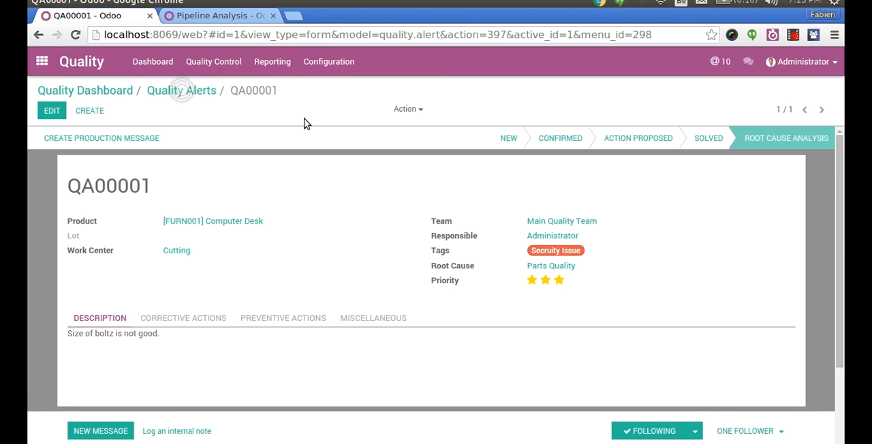
- Start a new quality check with [PROD_DEL02] Datacard as the product
{"action": "left_click", "coordinate": [195, 63]}
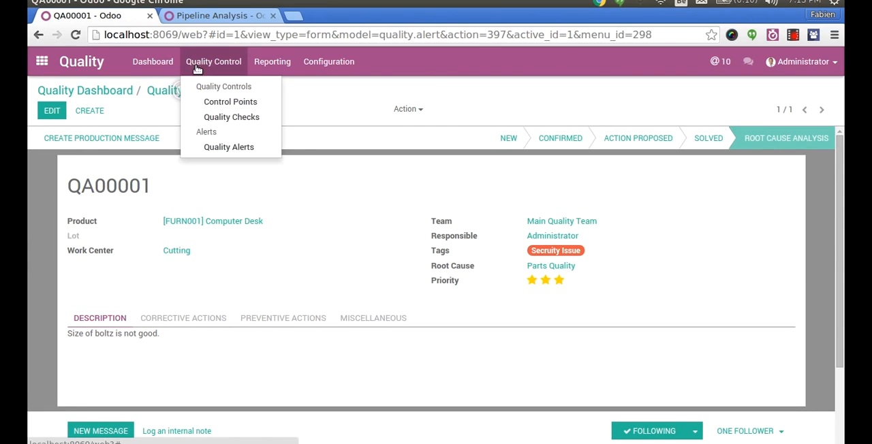
{"action": "left_click", "coordinate": [264, 118]}
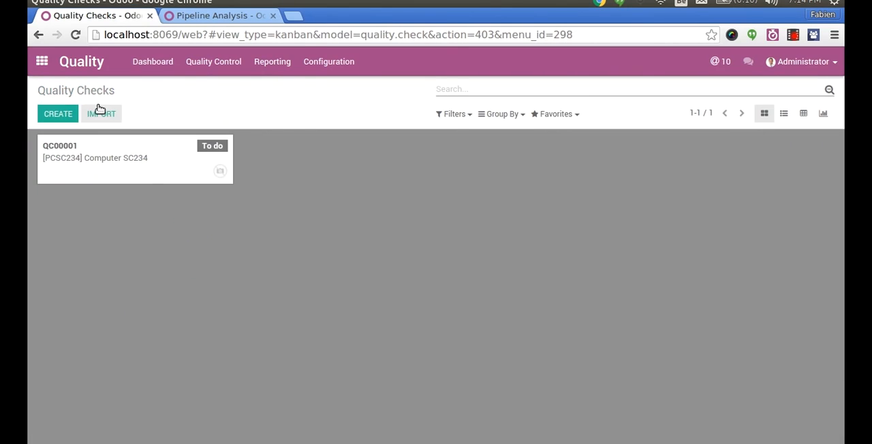
{"action": "left_click", "coordinate": [60, 115]}
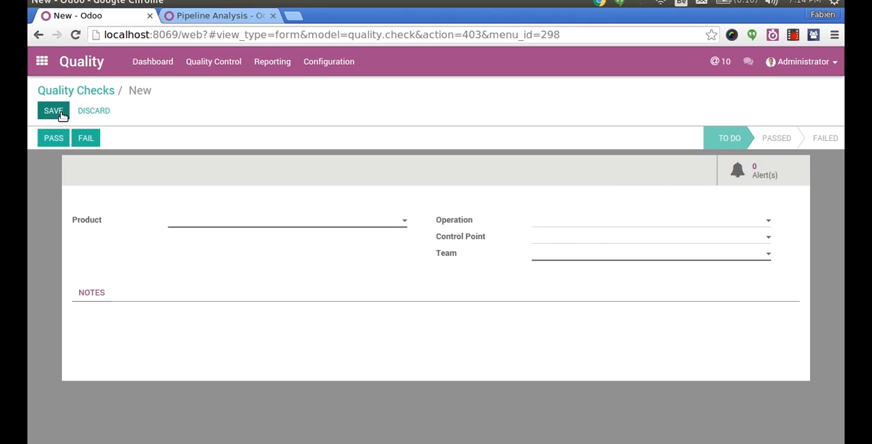
{"action": "type", "text": "p"}
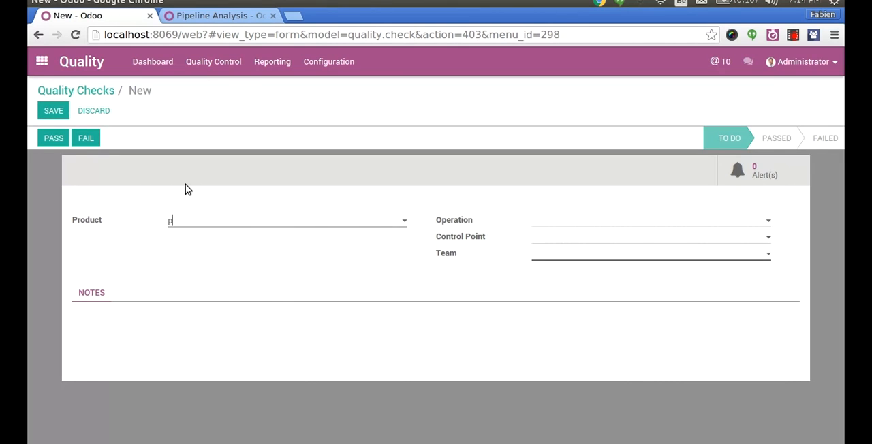
{"action": "key", "text": "Down"}
{"action": "key", "text": "Down"}
{"action": "key", "text": "Down"}
{"action": "key", "text": "Down"}
{"action": "key", "text": "Down"}
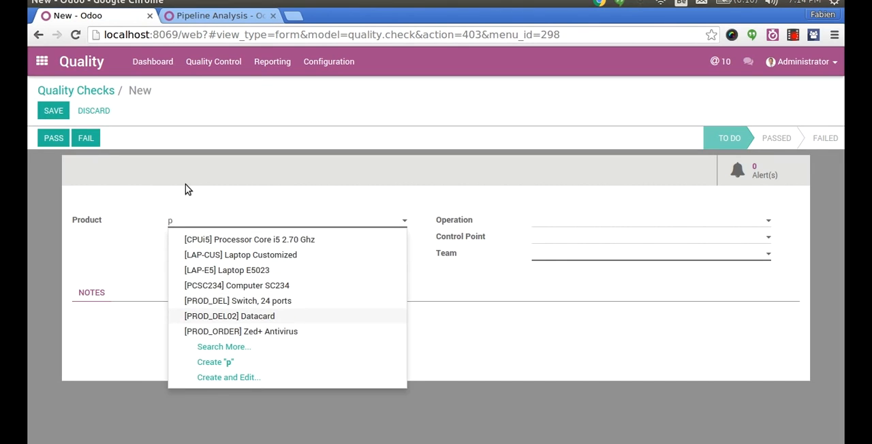
{"action": "key", "text": "Return"}
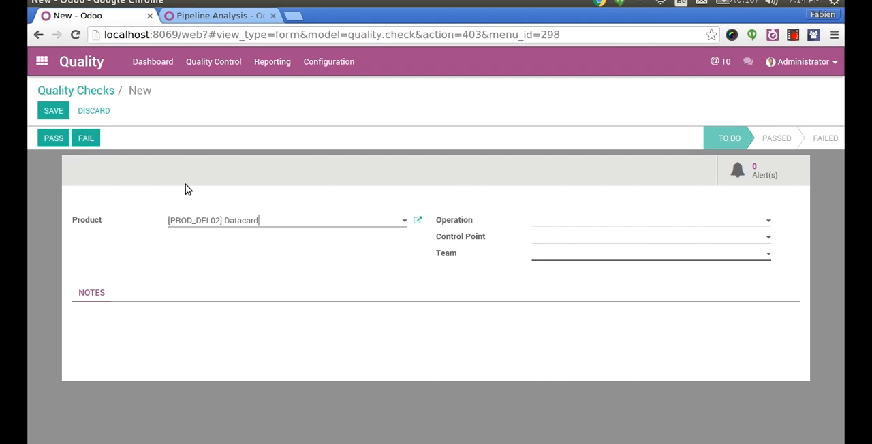
- Set the quality check's operation to WH/IN/00001 and look through the available control points without choosing one
{"action": "left_click", "coordinate": [551, 226]}
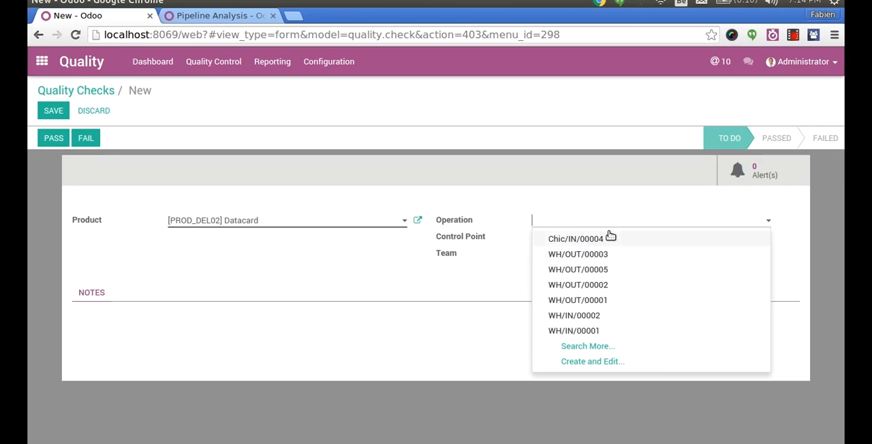
{"action": "left_click", "coordinate": [595, 331]}
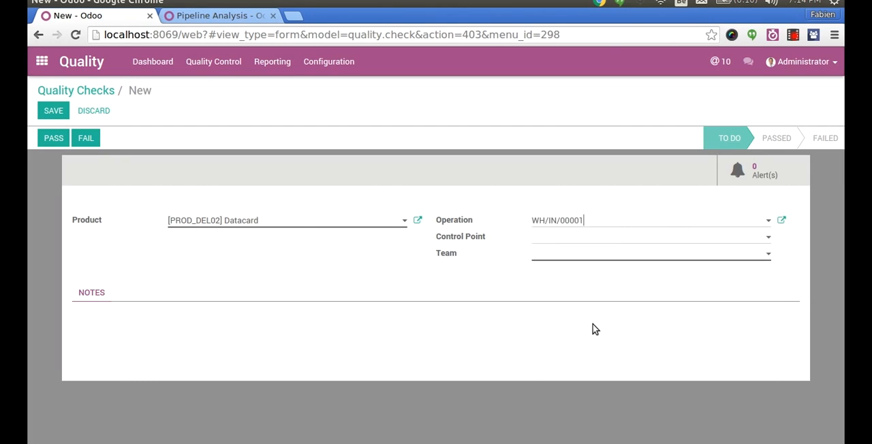
{"action": "left_click", "coordinate": [565, 236]}
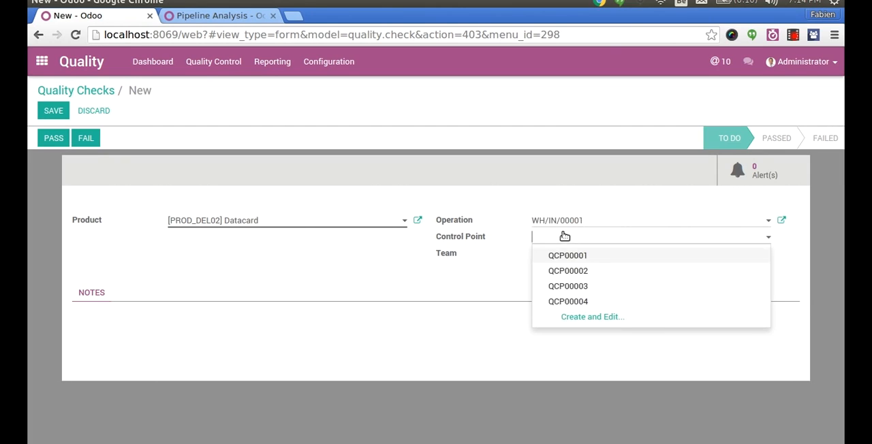
{"action": "left_click", "coordinate": [494, 257]}
- Discard the unsaved quality check and open the list of quality control points
{"action": "left_click", "coordinate": [213, 61]}
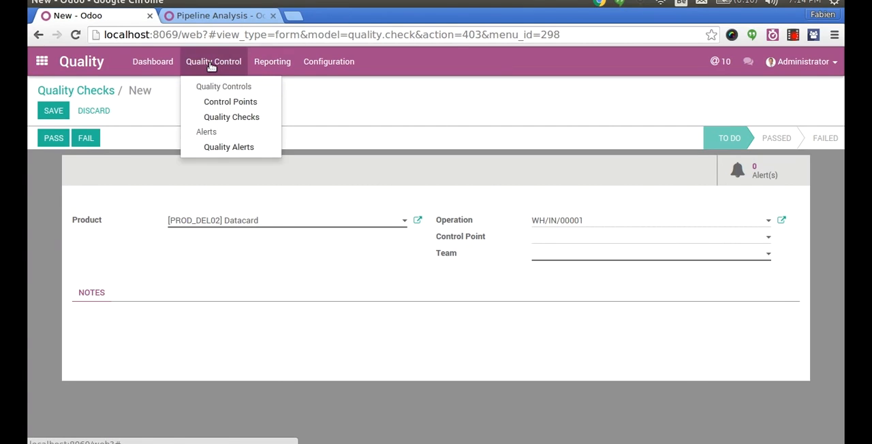
{"action": "left_click", "coordinate": [226, 103]}
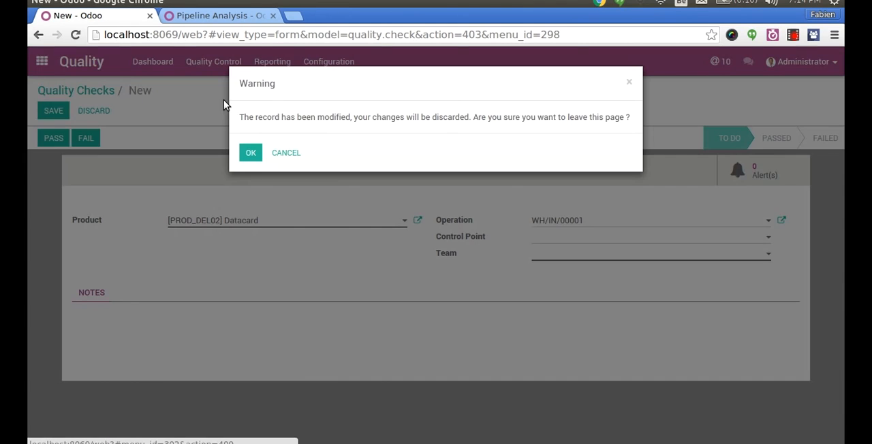
{"action": "left_click", "coordinate": [246, 161]}
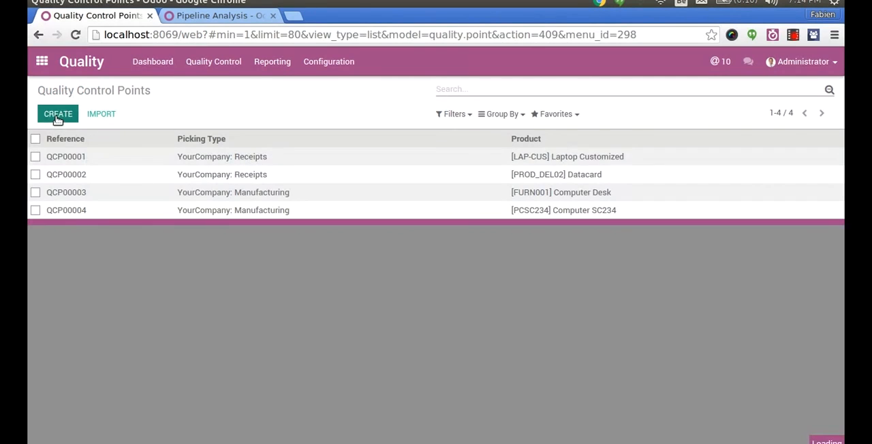
- Create a quality control point for [FURN004] Bolt with YourCompany: Receipts as the operation
{"action": "left_click", "coordinate": [54, 113]}
{"action": "left_click", "coordinate": [185, 221]}
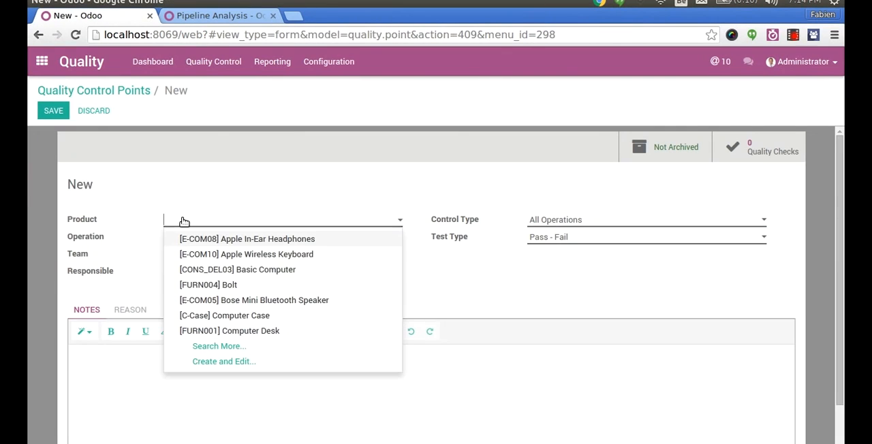
{"action": "left_click", "coordinate": [212, 286]}
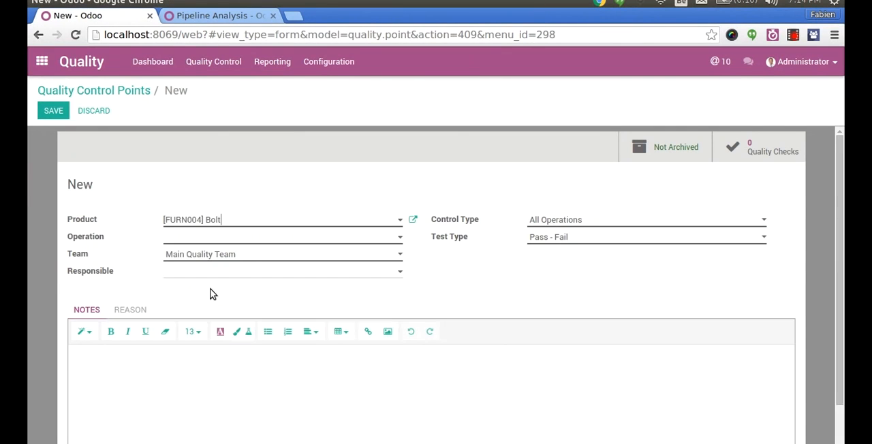
{"action": "left_click", "coordinate": [211, 242]}
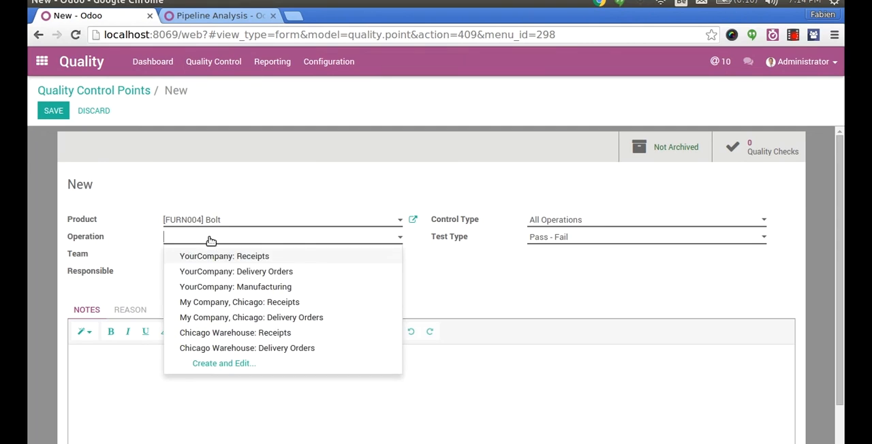
{"action": "left_click", "coordinate": [313, 257]}
{"action": "left_click", "coordinate": [308, 259]}
{"action": "left_click", "coordinate": [306, 261]}
{"action": "left_click", "coordinate": [266, 273]}
{"action": "left_click", "coordinate": [266, 273]}
- Set the control type to Periodically and look at the available frequency units
{"action": "left_click", "coordinate": [587, 222]}
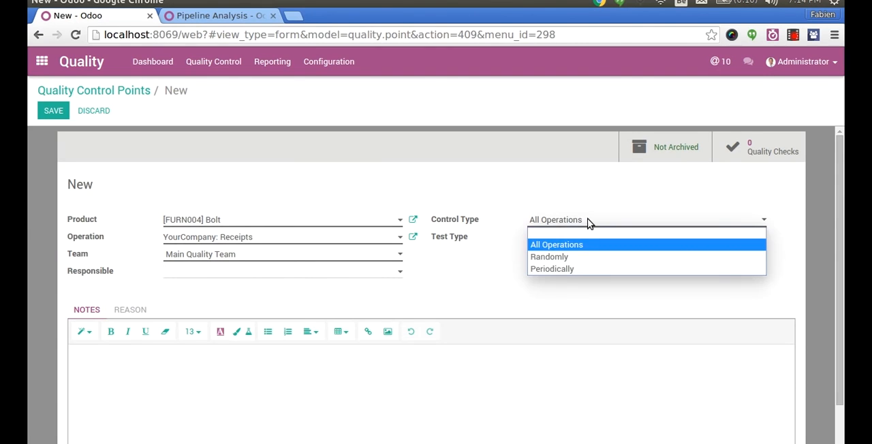
{"action": "left_click", "coordinate": [565, 268]}
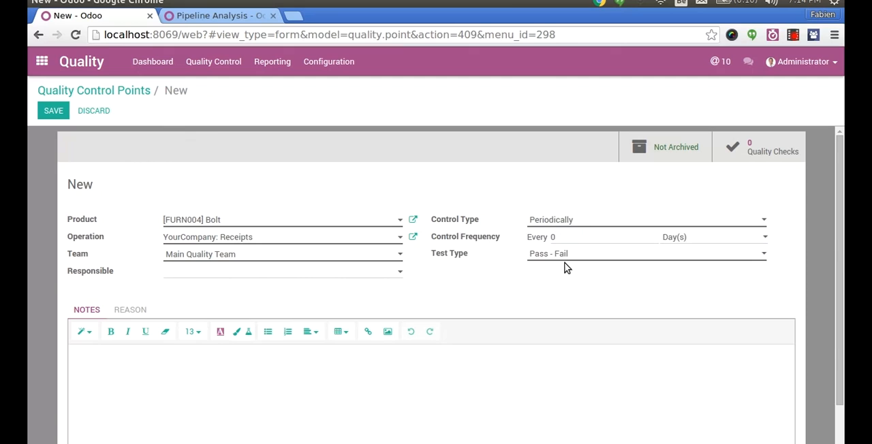
{"action": "double_click", "coordinate": [579, 239]}
{"action": "left_click", "coordinate": [702, 238]}
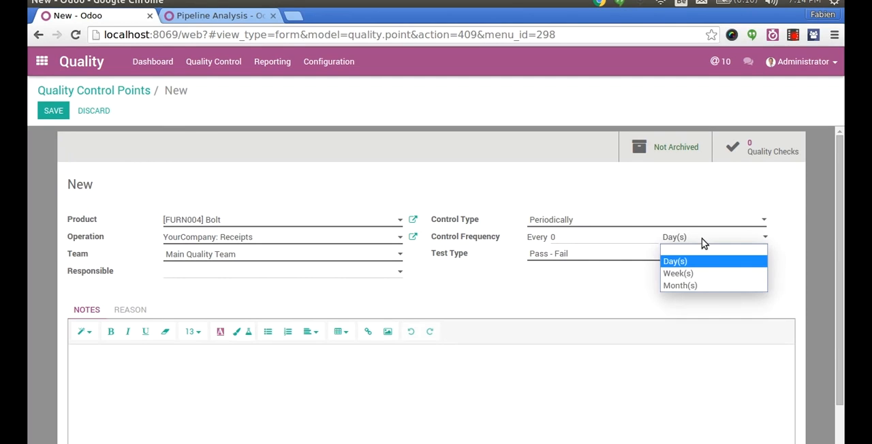
{"action": "left_click", "coordinate": [603, 233]}
- Try the Randomly control type at 20% of the operation, and return the control type to All Operations
{"action": "left_click", "coordinate": [579, 220]}
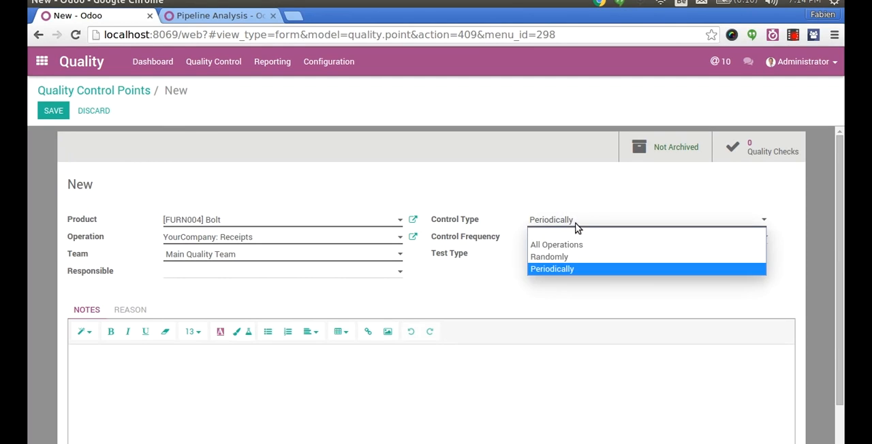
{"action": "left_click", "coordinate": [567, 257]}
{"action": "double_click", "coordinate": [601, 236]}
{"action": "type", "text": "20"}
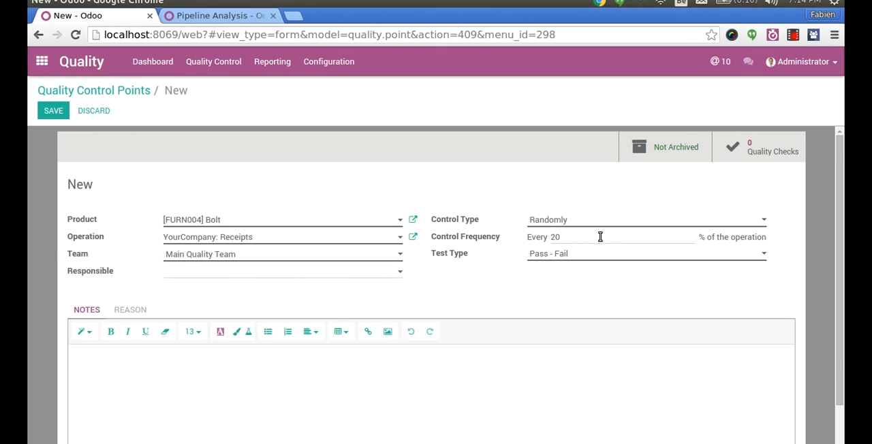
{"action": "left_click", "coordinate": [566, 224]}
{"action": "left_click", "coordinate": [548, 245]}
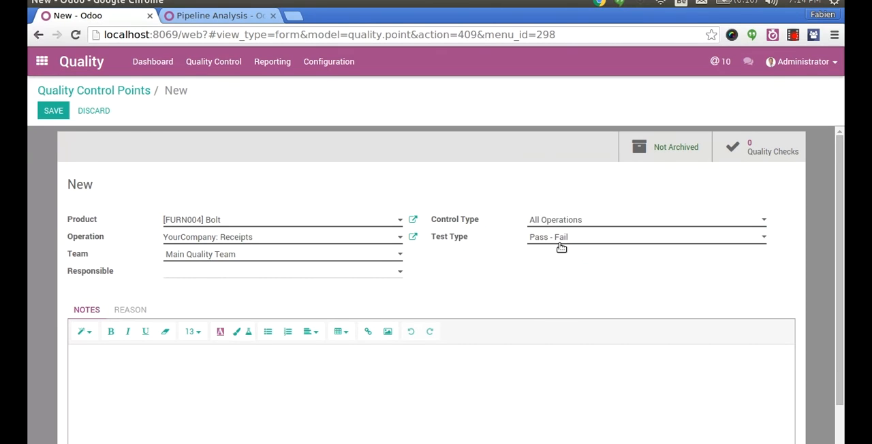
- Set the test type to Measure with a norm of 3 mm and a tolerance from 2 to 4
{"action": "left_click", "coordinate": [571, 239]}
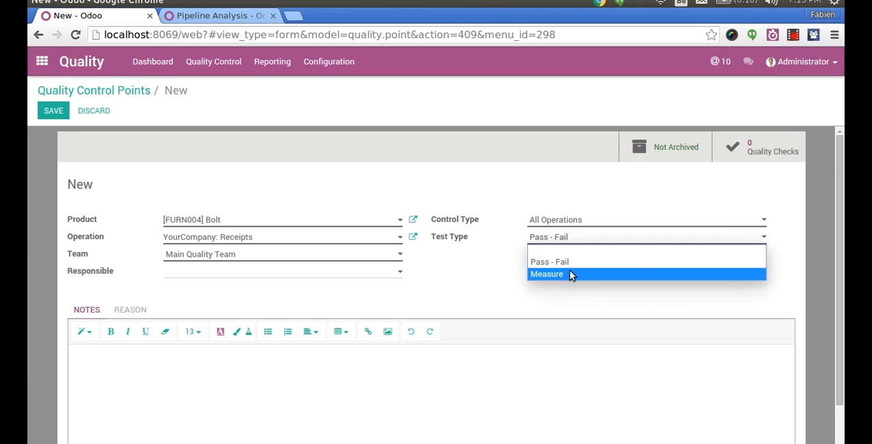
{"action": "left_click", "coordinate": [570, 274]}
{"action": "left_click", "coordinate": [552, 257]}
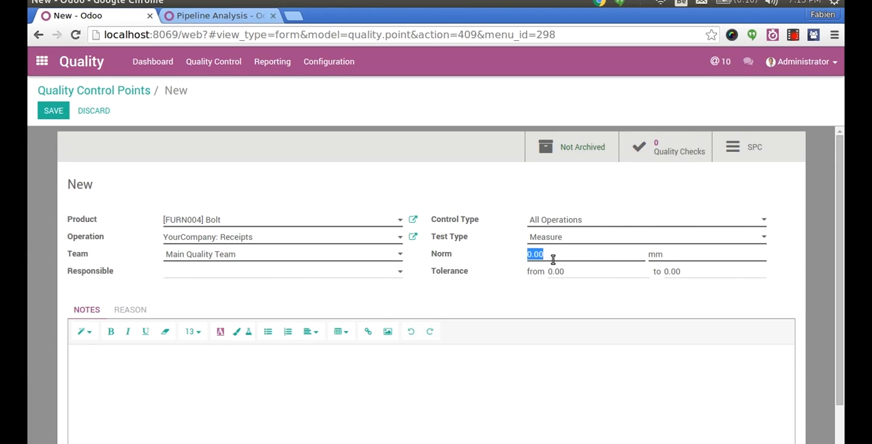
{"action": "type", "text": "3"}
{"action": "key", "text": "Tab"}
{"action": "key", "text": "Tab"}
{"action": "type", "text": "2"}
{"action": "key", "text": "Tab"}
{"action": "type", "text": "4"}
{"action": "key", "text": "Tab"}
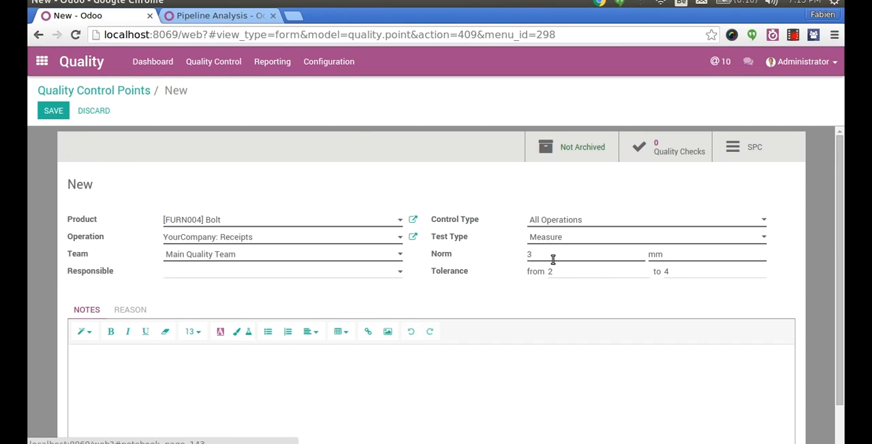
- Enter "Please test the size of the XXX" in the control point's notes
{"action": "left_click", "coordinate": [312, 386]}
{"action": "type", "text": "Please tes"}
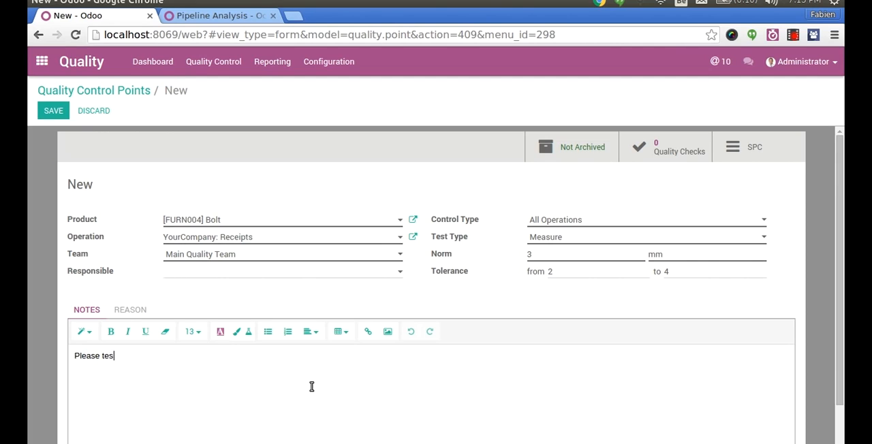
{"action": "type", "text": "t the size of the XXX"}
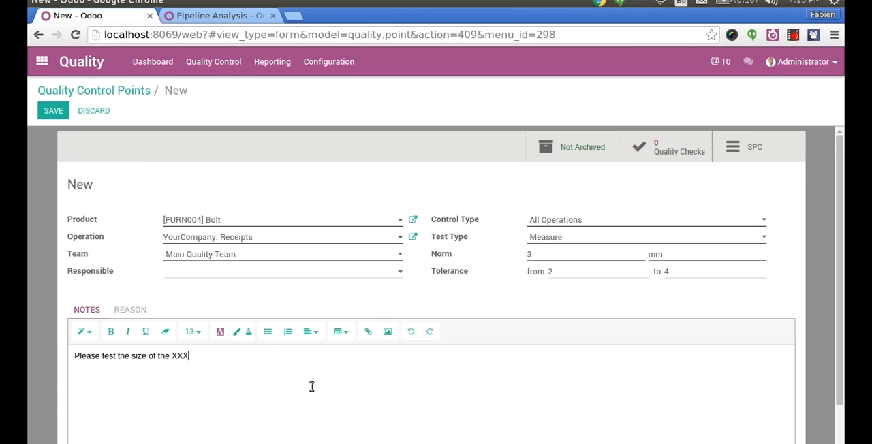
- Highlight "test the size" in the notes with the purple background colour and make "XXX" bold and italic
{"action": "left_click_drag", "start_coordinate": [102, 355], "coordinate": [146, 356]}
{"action": "left_click", "coordinate": [220, 332]}
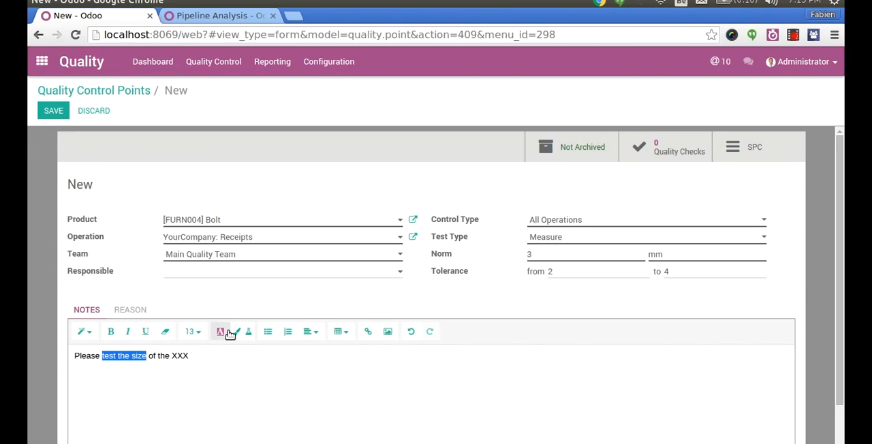
{"action": "double_click", "coordinate": [179, 356]}
{"action": "left_click", "coordinate": [127, 332]}
{"action": "left_click", "coordinate": [110, 332]}
- Add the line "Thanks." below the note text and save the control point
{"action": "left_click", "coordinate": [209, 358]}
{"action": "type", "text": "Thanks."}
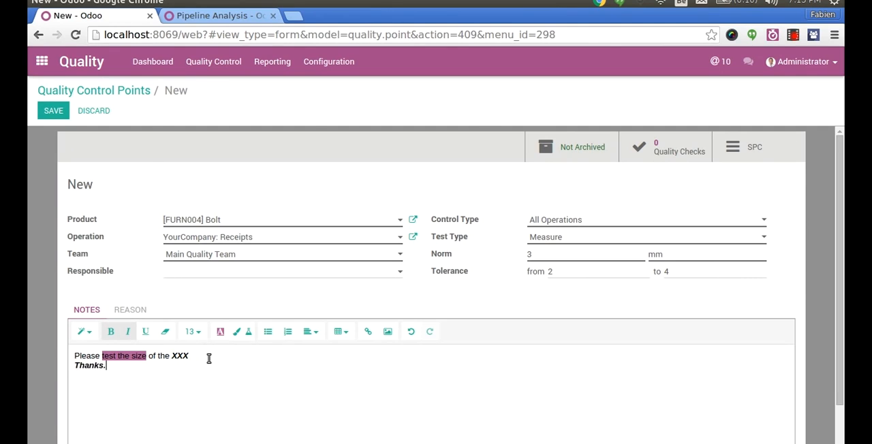
{"action": "left_click", "coordinate": [53, 111]}
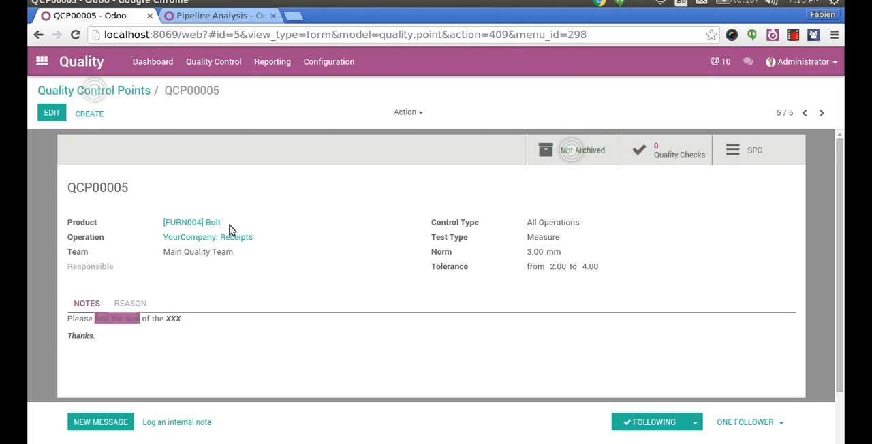
- Open the Bolt product from the control point and examine its sales and inventory details
{"action": "left_click", "coordinate": [210, 229]}
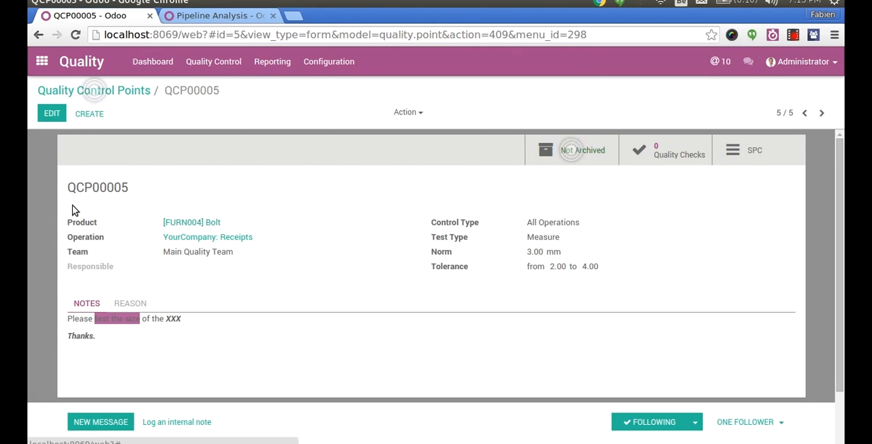
{"action": "left_click", "coordinate": [262, 271]}
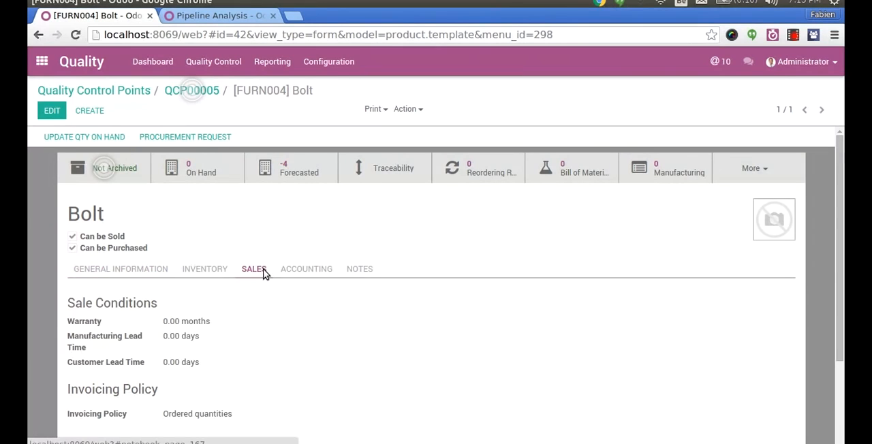
{"action": "left_click", "coordinate": [205, 270]}
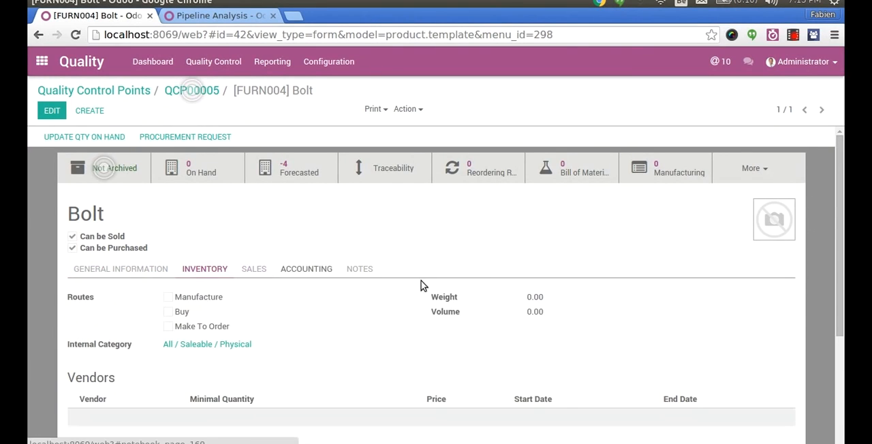
{"action": "scroll", "coordinate": [842, 274], "scroll_direction": "down", "scroll_amount": 2}
{"action": "scroll", "coordinate": [842, 274], "scroll_direction": "down", "scroll_amount": 1}
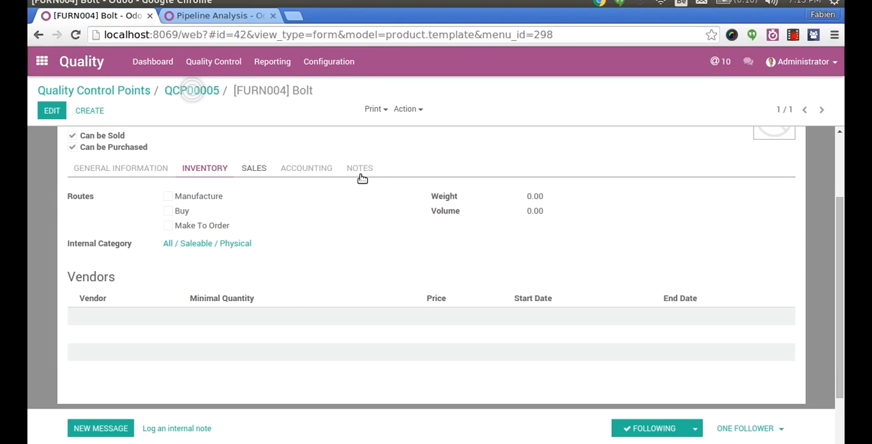
{"action": "scroll", "coordinate": [843, 141], "scroll_direction": "up", "scroll_amount": 3}
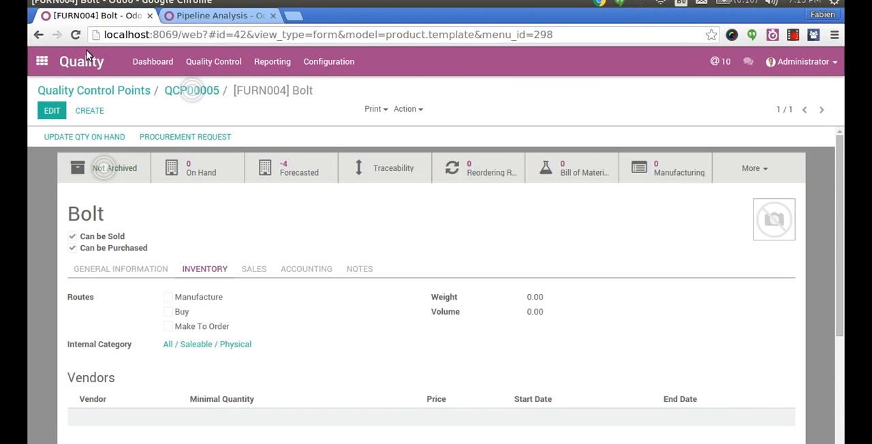
- Create a new receipt for YourCompany in Inventory with Agrolait as the partner
{"action": "left_click", "coordinate": [42, 61]}
{"action": "left_click", "coordinate": [546, 169]}
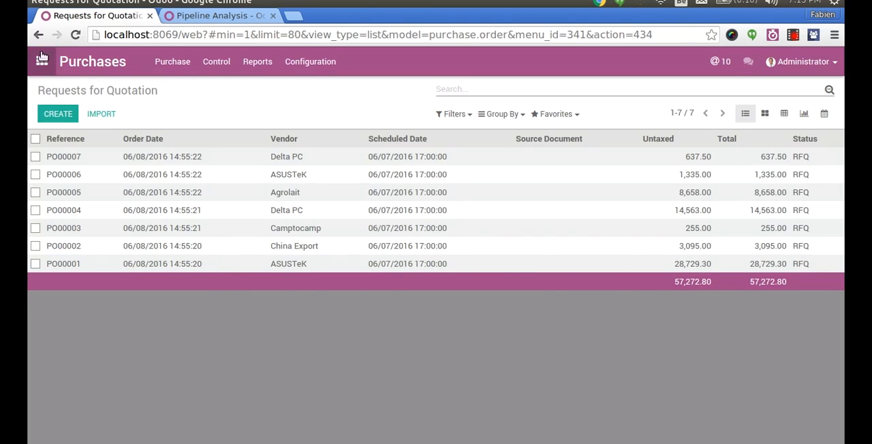
{"action": "left_click", "coordinate": [42, 61]}
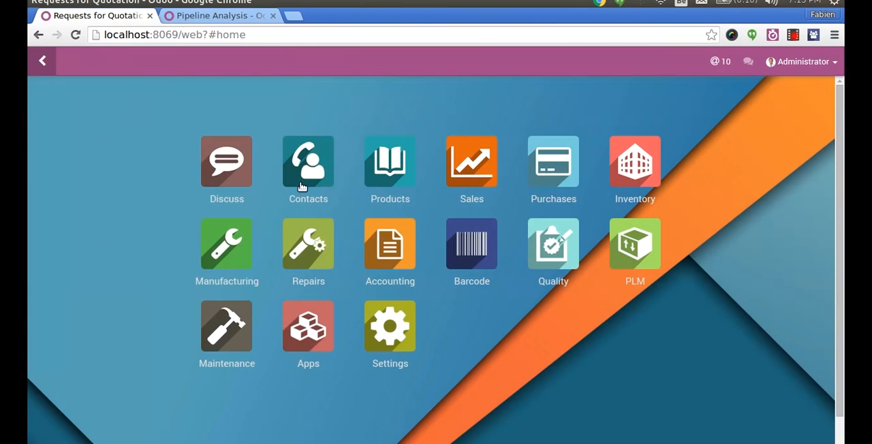
{"action": "left_click", "coordinate": [638, 174]}
{"action": "left_click", "coordinate": [81, 185]}
{"action": "left_click", "coordinate": [58, 113]}
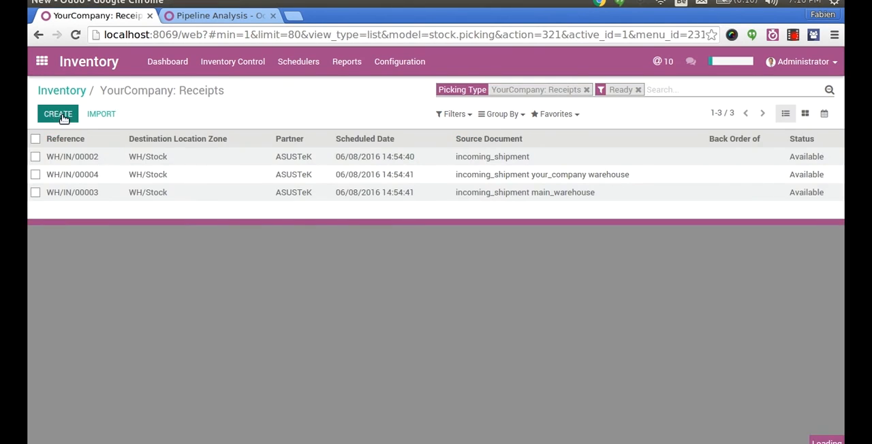
{"action": "left_click", "coordinate": [167, 188]}
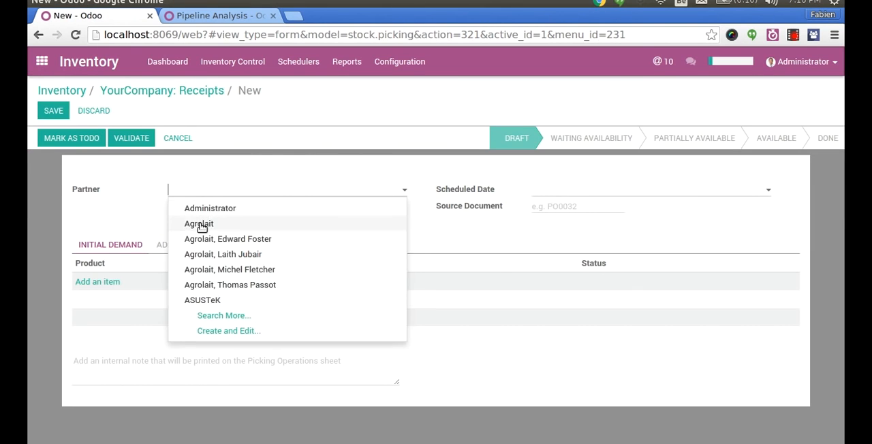
{"action": "left_click", "coordinate": [200, 225]}
- Add the Bolt product with a quantity of 2 to the receipt's initial demand and mark the receipt as to do
{"action": "left_click", "coordinate": [113, 287]}
{"action": "type", "text": "bolt"}
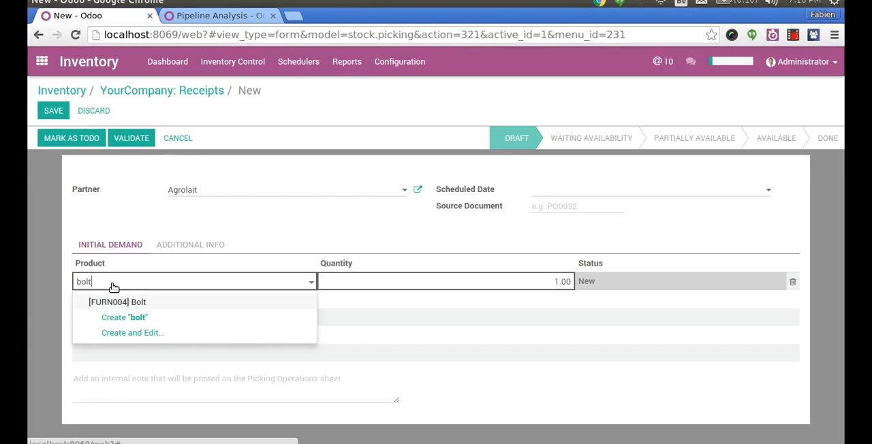
{"action": "key", "text": "Tab"}
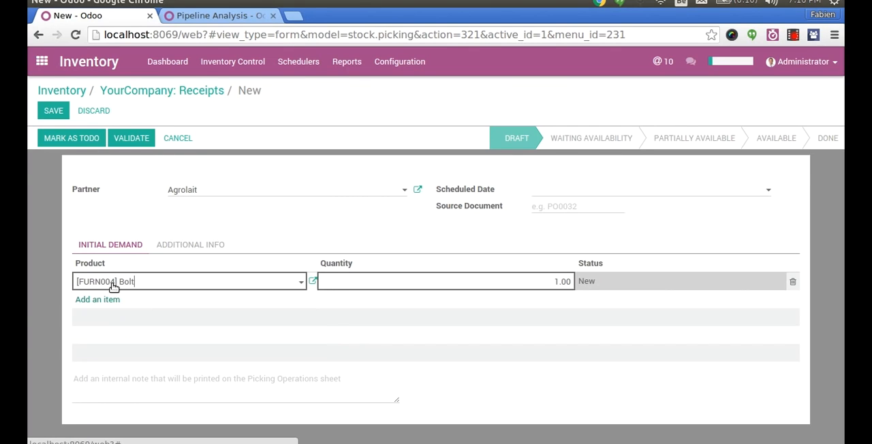
{"action": "type", "text": "2"}
{"action": "key", "text": "Return"}
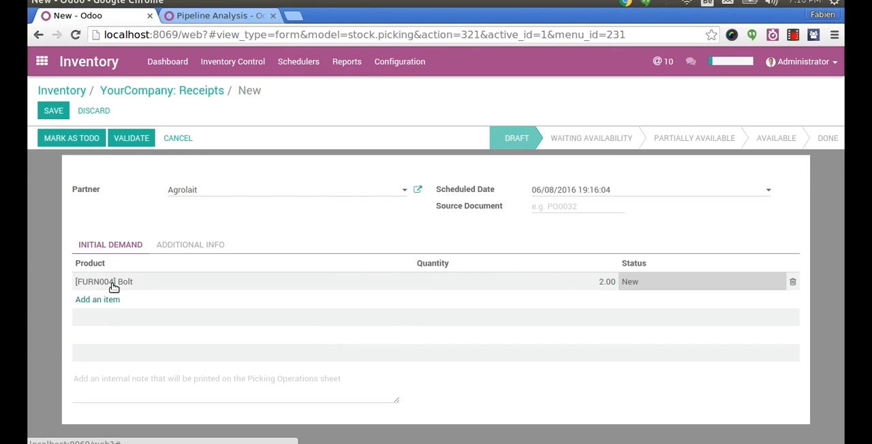
{"action": "left_click", "coordinate": [82, 132]}
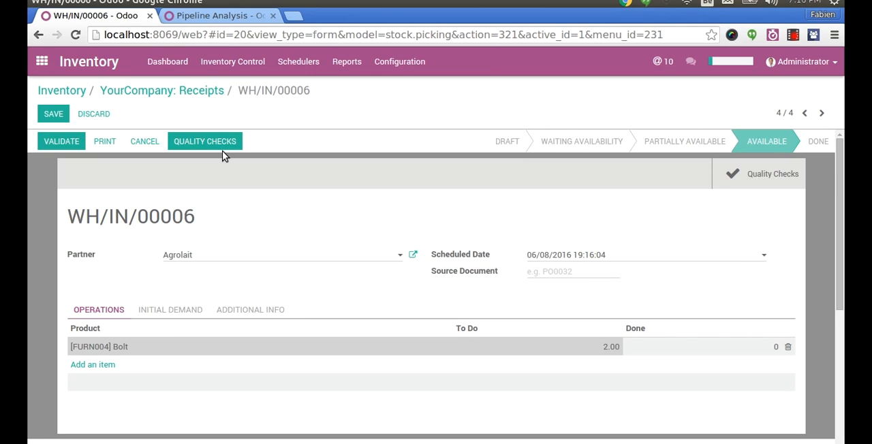
- Try to validate the receipt, and open its quality check for the Bolt
{"action": "left_click", "coordinate": [60, 141]}
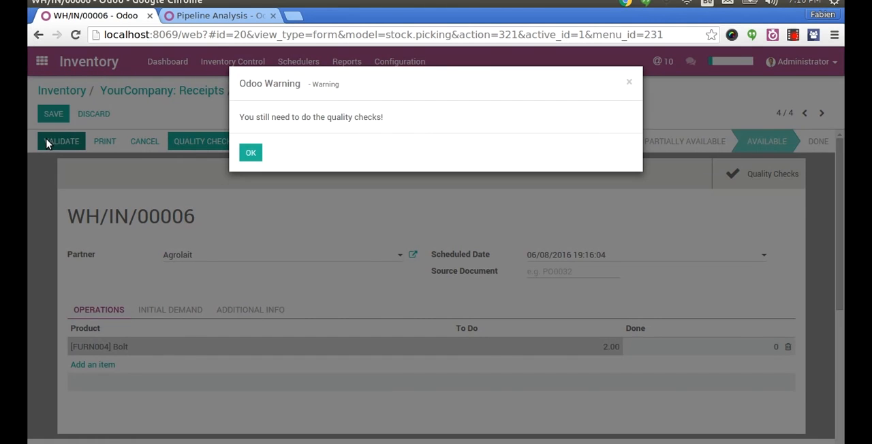
{"action": "left_click", "coordinate": [250, 154]}
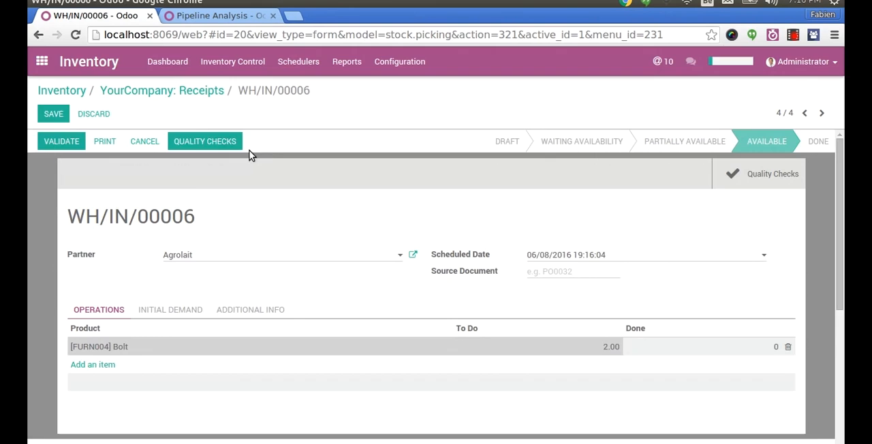
{"action": "left_click", "coordinate": [225, 144]}
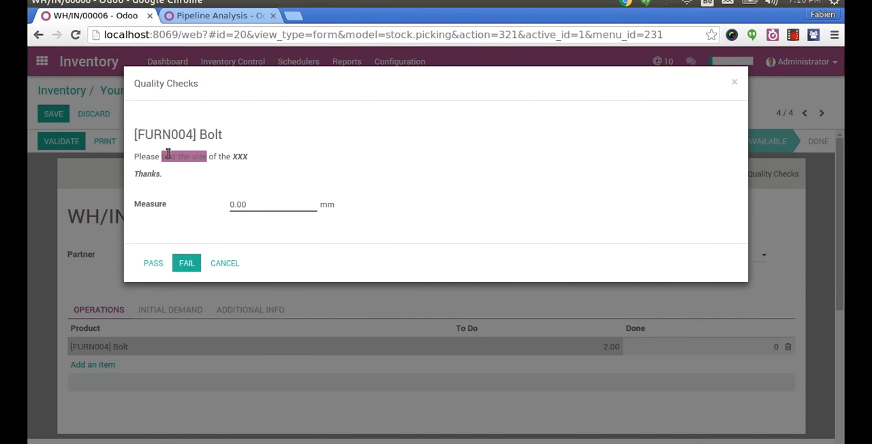
- Try measures of 4 mm and 5 mm in the Bolt quality check
{"action": "double_click", "coordinate": [247, 204]}
{"action": "type", "text": "4"}
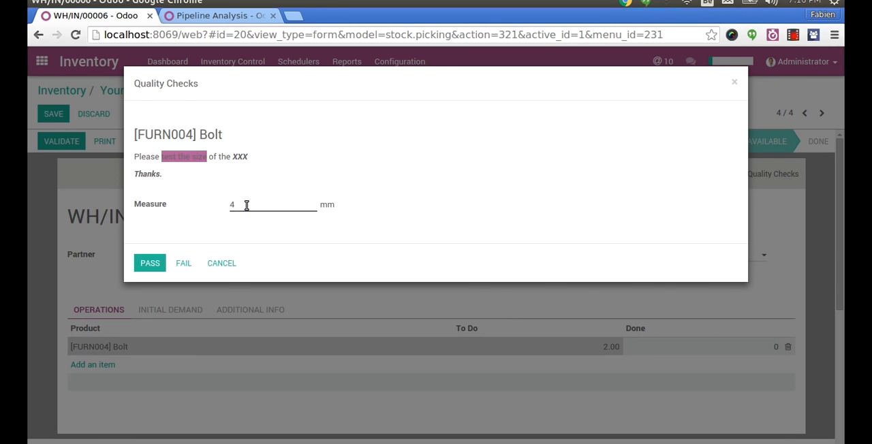
{"action": "double_click", "coordinate": [249, 202]}
{"action": "type", "text": "5"}
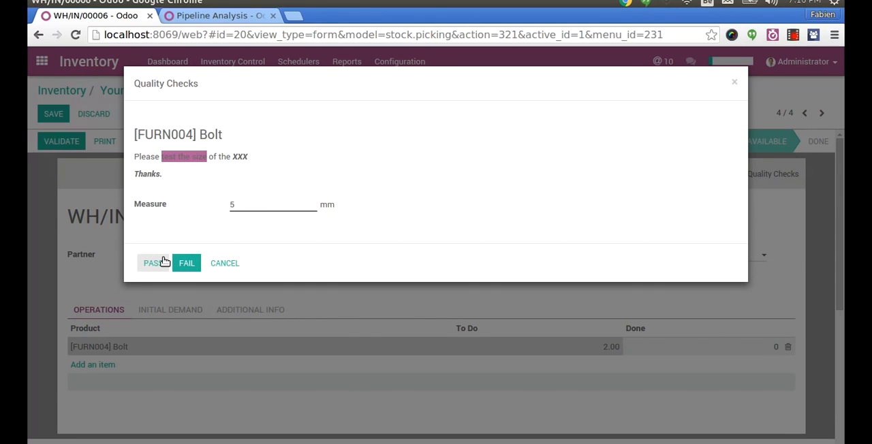
- Set the Bolt's measure to 3 mm and pass the quality check
{"action": "double_click", "coordinate": [262, 205]}
{"action": "key", "text": "BackSpace"}
{"action": "type", "text": "3"}
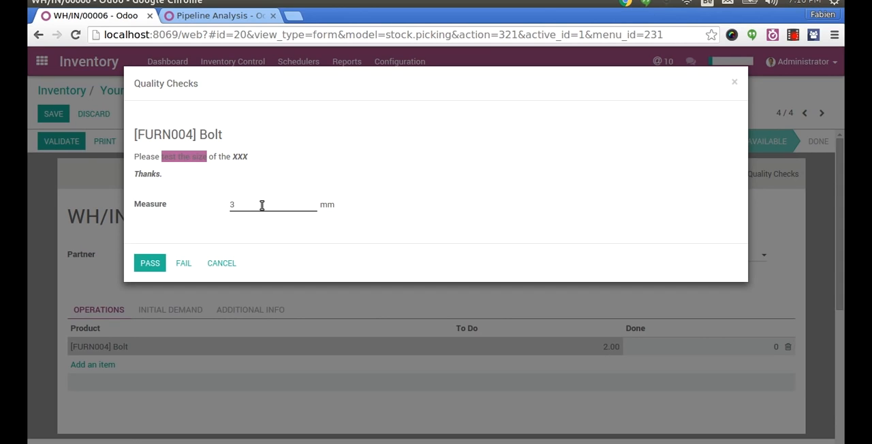
{"action": "left_click", "coordinate": [153, 265]}
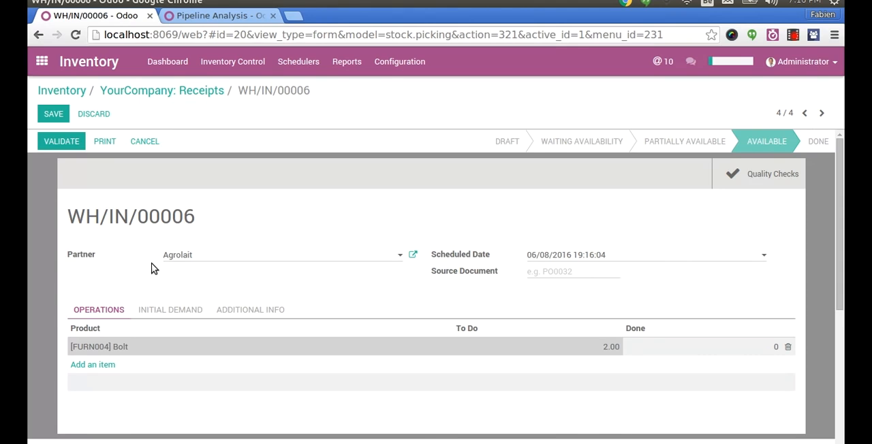
- Switch to the MRP slides presentation
{"action": "key", "text": "ctrl+alt+Right"}
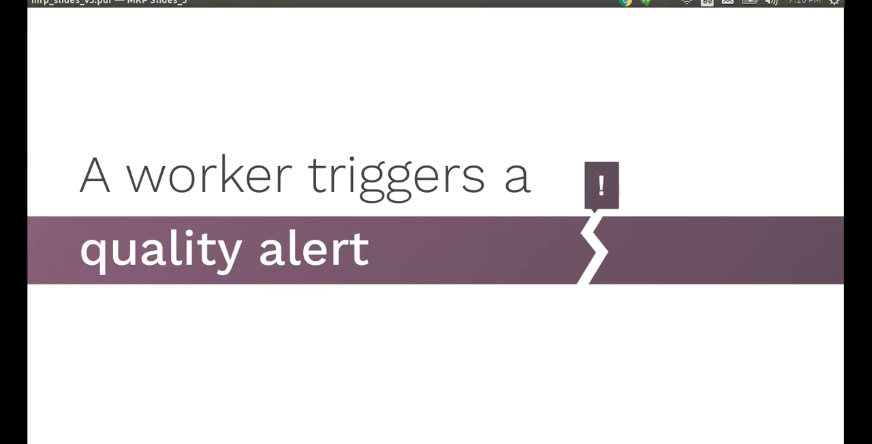
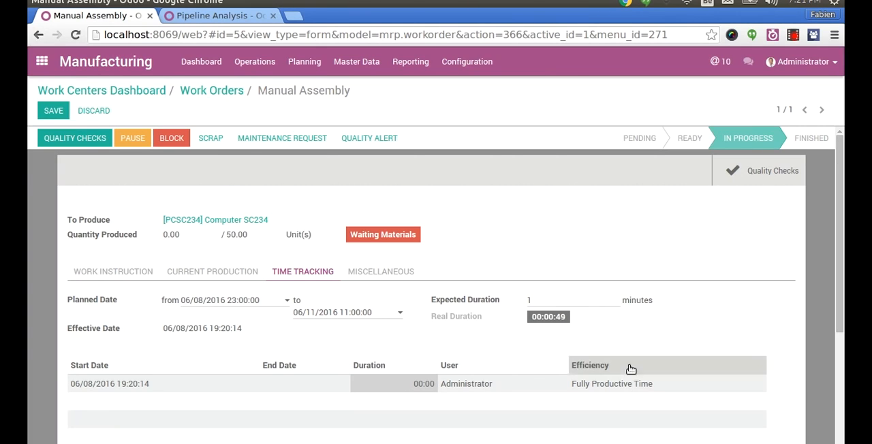
- Pause the Manual Assembly work order and resume its production
{"action": "left_click", "coordinate": [131, 139]}
{"action": "left_click", "coordinate": [175, 139]}
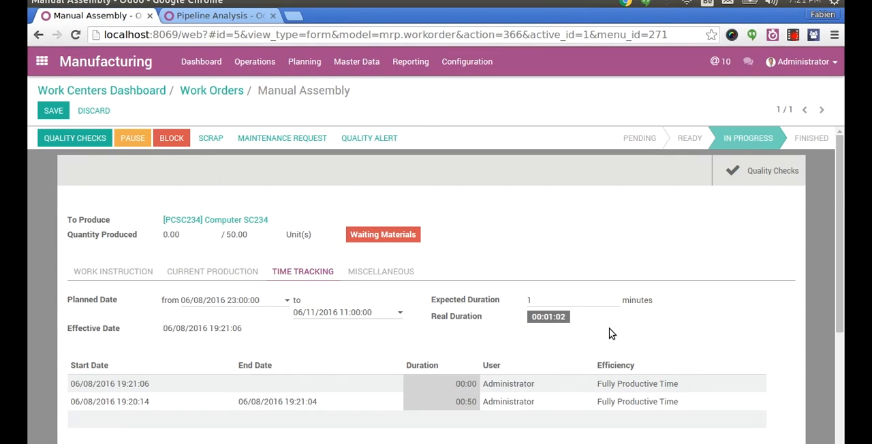
- Pass the Computer SC234 quality check and record the Manual Assembly work order's production
{"action": "left_click", "coordinate": [94, 141]}
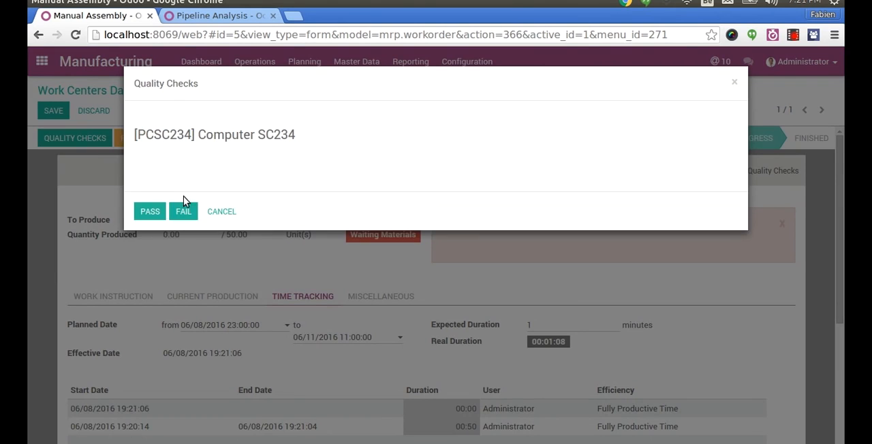
{"action": "left_click", "coordinate": [153, 210]}
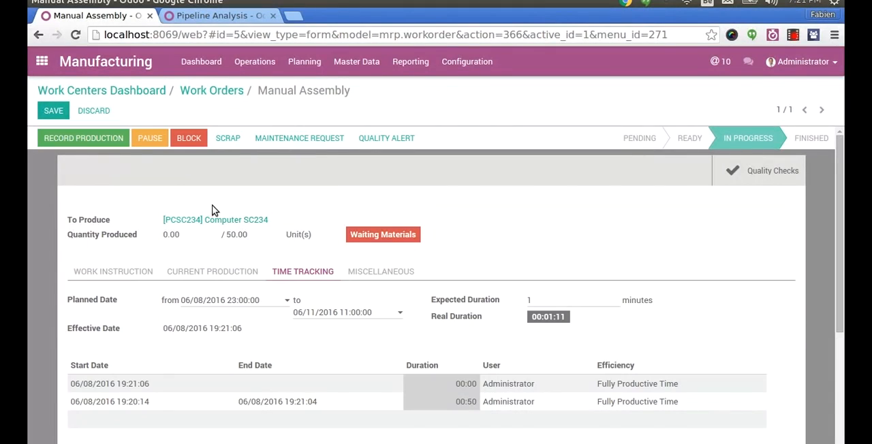
{"action": "left_click", "coordinate": [97, 140]}
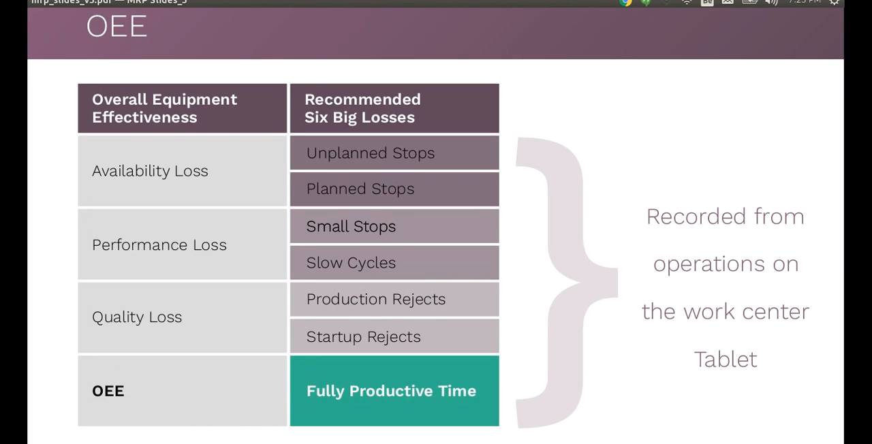
- Switch to Odoo and view the Overall Equipment Efficiency report as a grouped chart showing only Reduced Speed
{"action": "key", "text": "ctrl+alt+Up"}
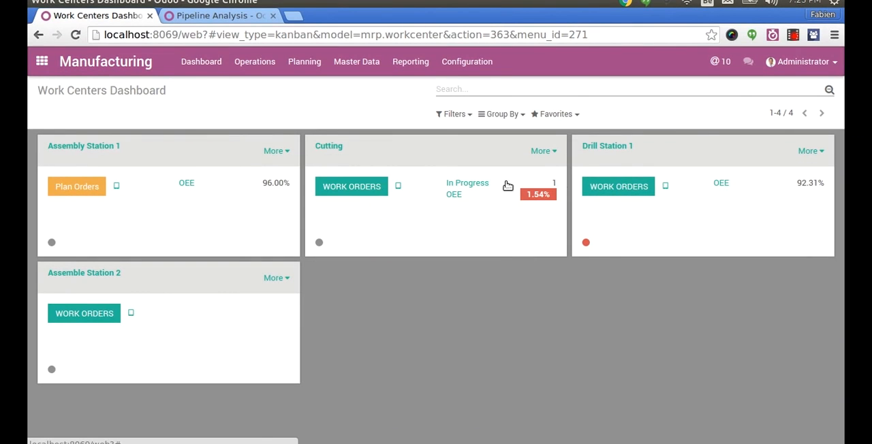
{"action": "left_click", "coordinate": [412, 62]}
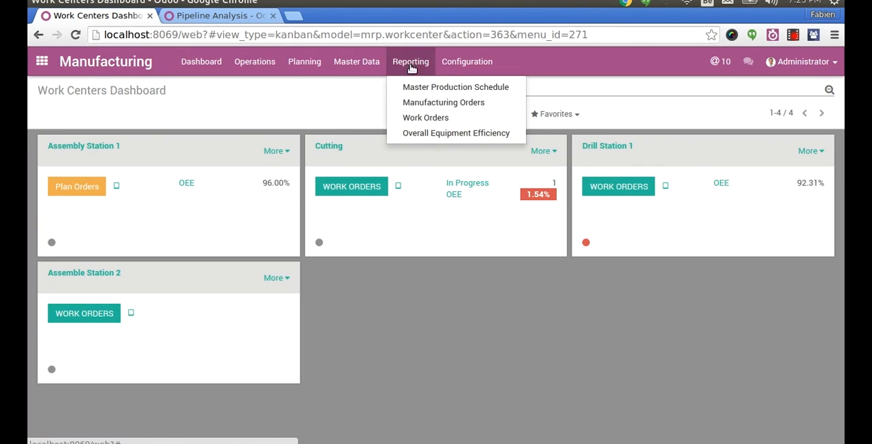
{"action": "left_click", "coordinate": [422, 135]}
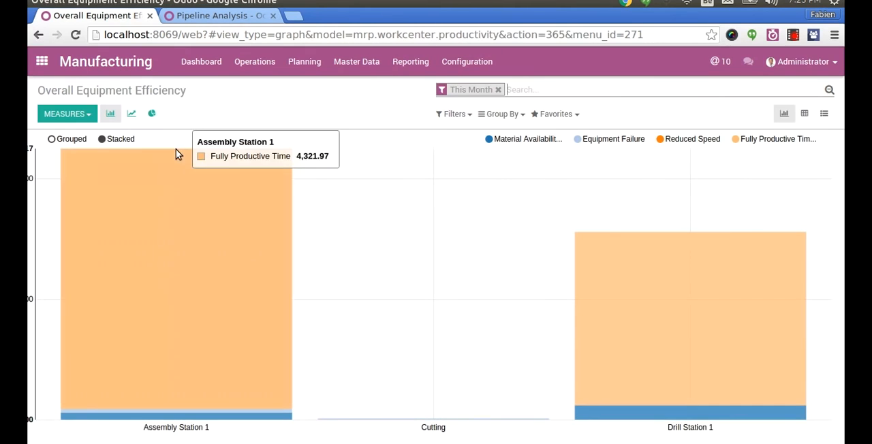
{"action": "left_click", "coordinate": [68, 139]}
{"action": "left_click", "coordinate": [578, 139]}
{"action": "double_click", "coordinate": [710, 138]}
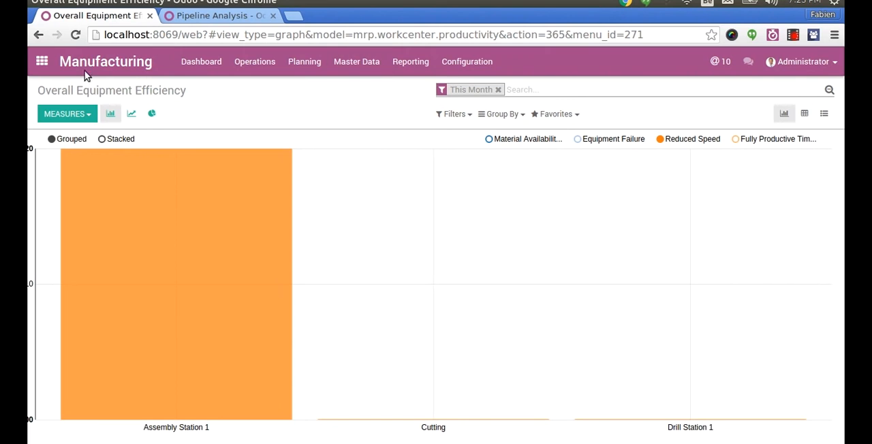
- Leave the report for the app overview, and switch to the slides to show Engineering Change Orders
{"action": "left_click", "coordinate": [55, 64]}
{"action": "key", "text": "ctrl+alt+Down"}
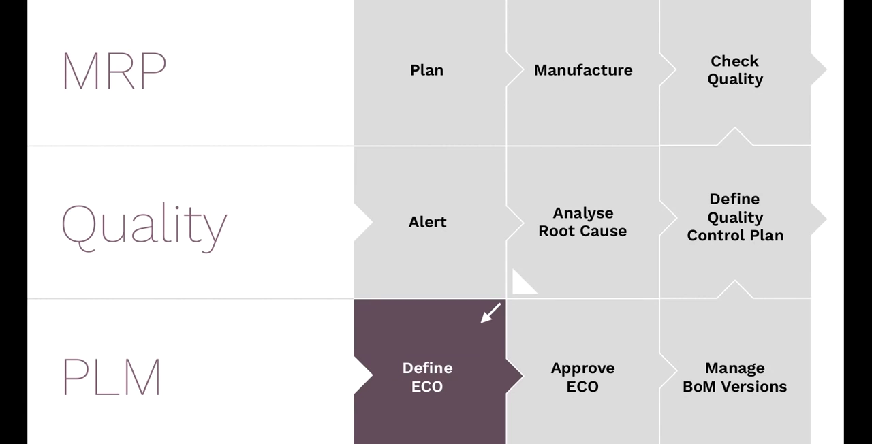
{"action": "key", "text": "Right"}
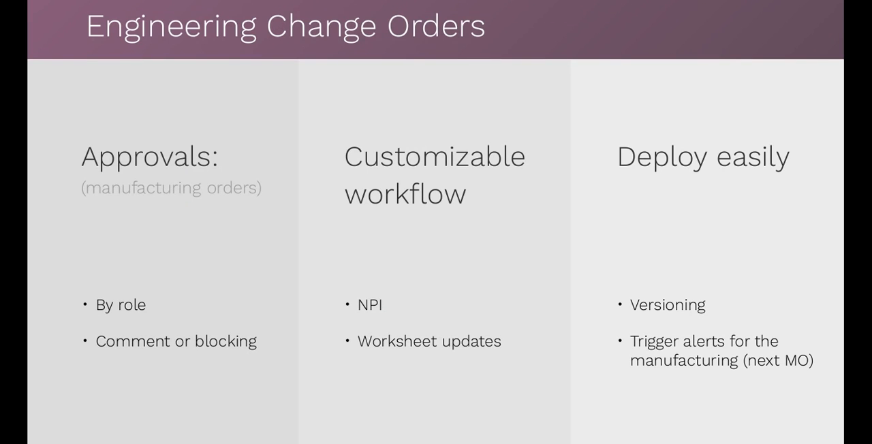
- Switch back to Odoo and open the New Product Introduction engineering changes in PLM
{"action": "key", "text": "ctrl+alt+Up"}
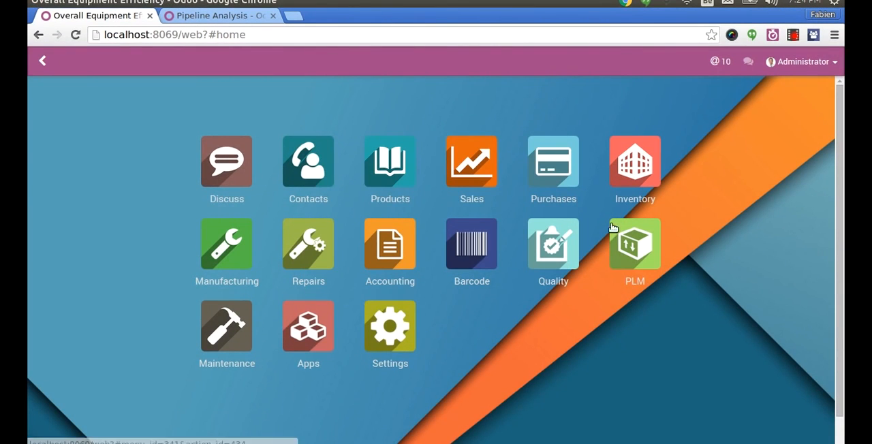
{"action": "left_click", "coordinate": [628, 238]}
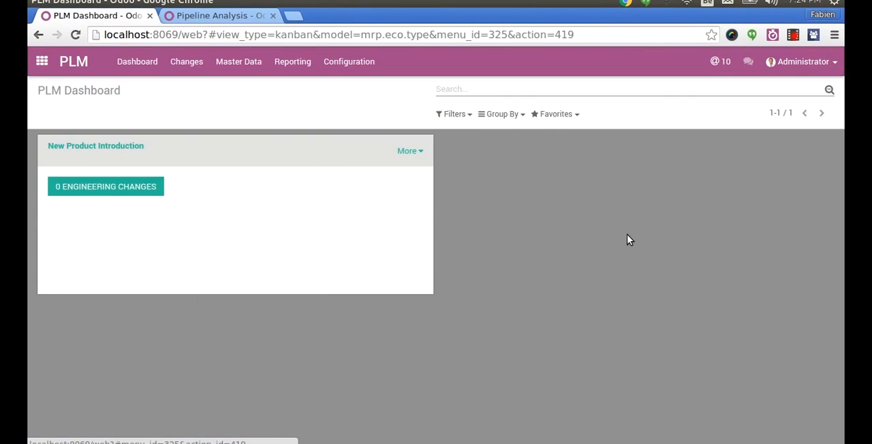
{"action": "left_click", "coordinate": [81, 193]}
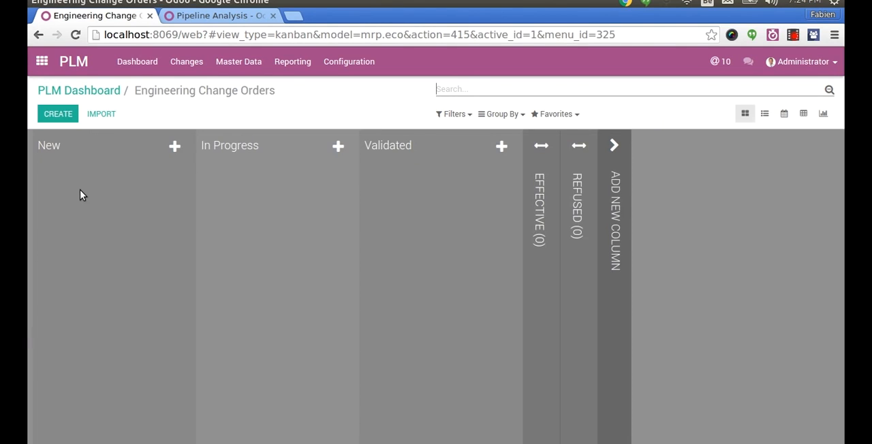
{"action": "left_click", "coordinate": [80, 90]}
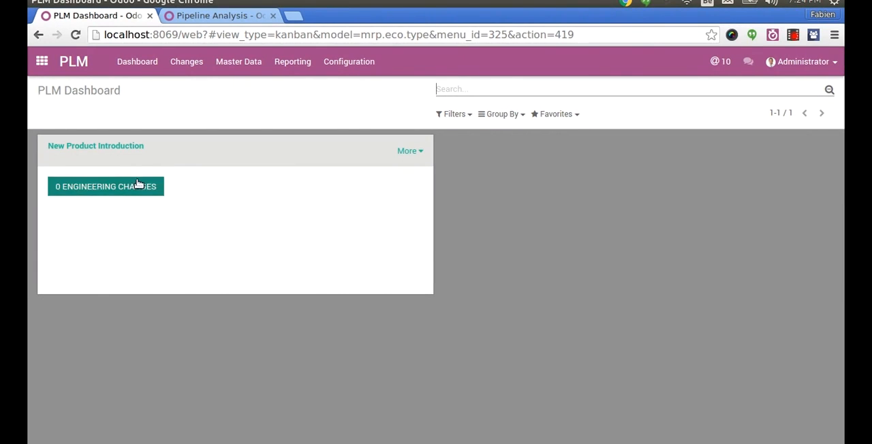
{"action": "left_click", "coordinate": [108, 189]}
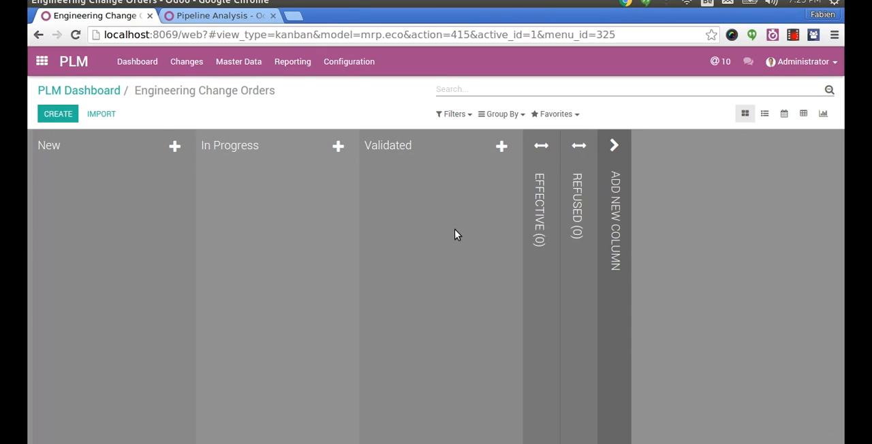
- Add a Supply Chain Confirm stage to the engineering change orders and place it between In Progress and Validated
{"action": "left_click", "coordinate": [606, 244]}
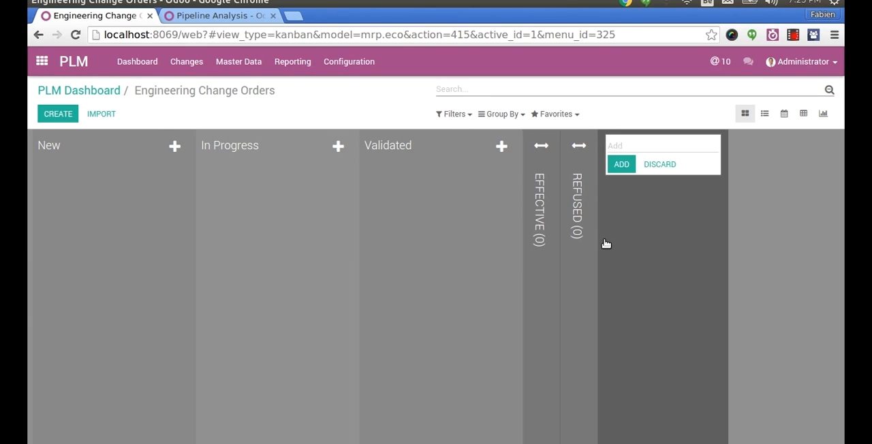
{"action": "type", "text": "Supply chain"}
{"action": "key", "text": "BackSpace"}
{"action": "key", "text": "BackSpace"}
{"action": "key", "text": "BackSpace"}
{"action": "key", "text": "BackSpace"}
{"action": "key", "text": "BackSpace"}
{"action": "type", "text": "Chain Confirm"}
{"action": "key", "text": "Return"}
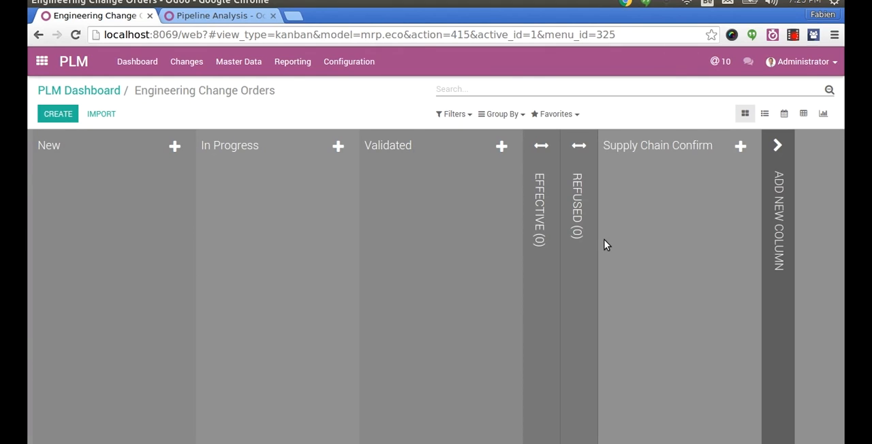
{"action": "left_click_drag", "start_coordinate": [670, 148], "coordinate": [413, 148]}
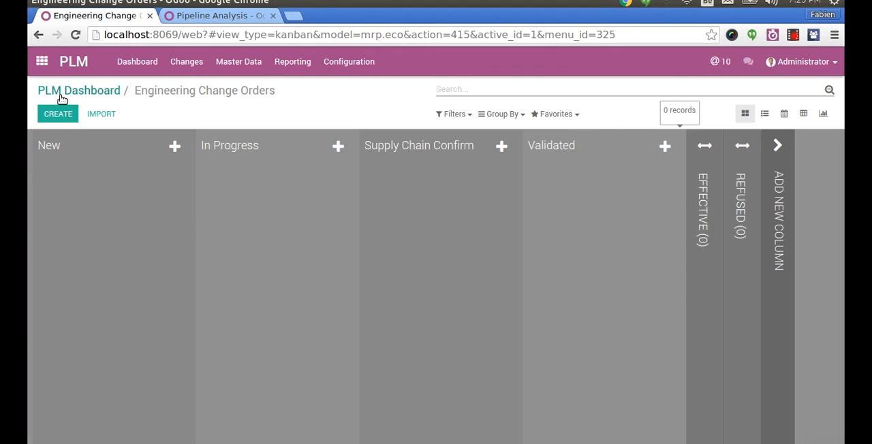
- Create an engineering change order under New Product Introduction with the short summary "Change size XXX"
{"action": "left_click", "coordinate": [90, 93]}
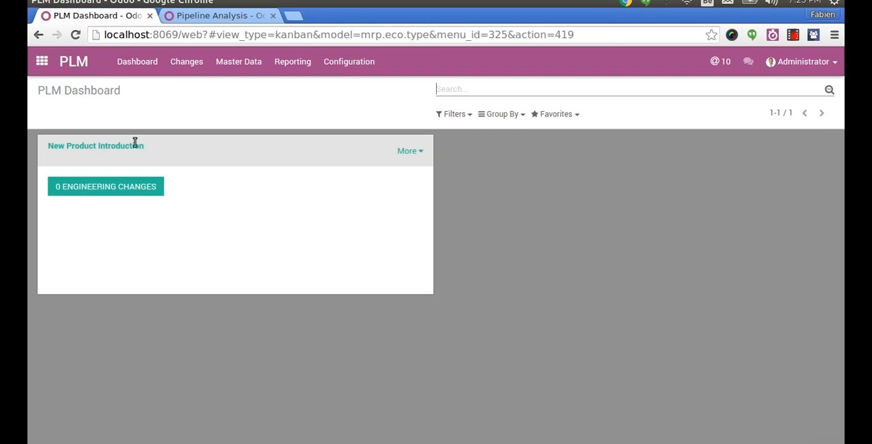
{"action": "left_click", "coordinate": [133, 188]}
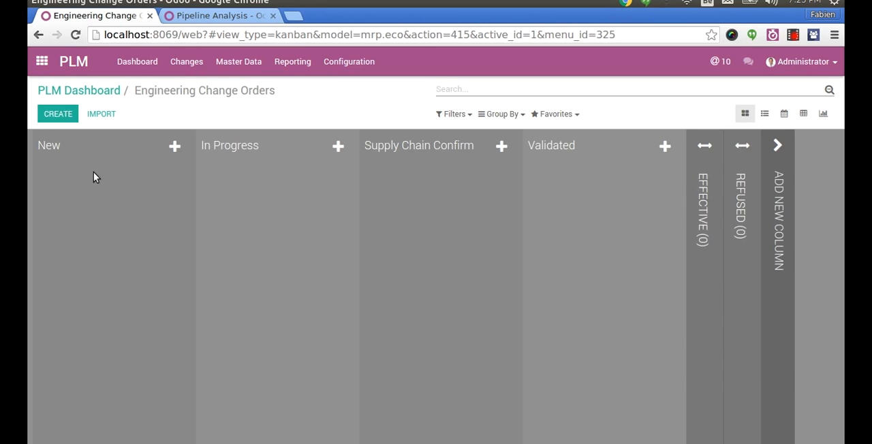
{"action": "left_click", "coordinate": [66, 117]}
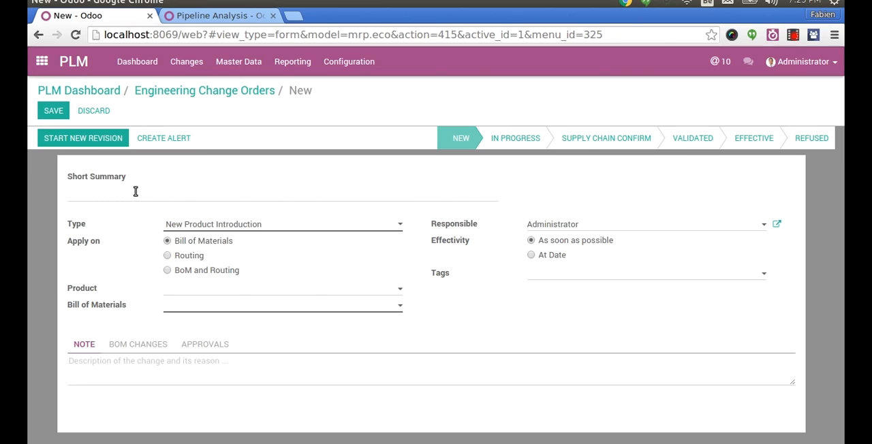
{"action": "type", "text": "Change size XXX"}
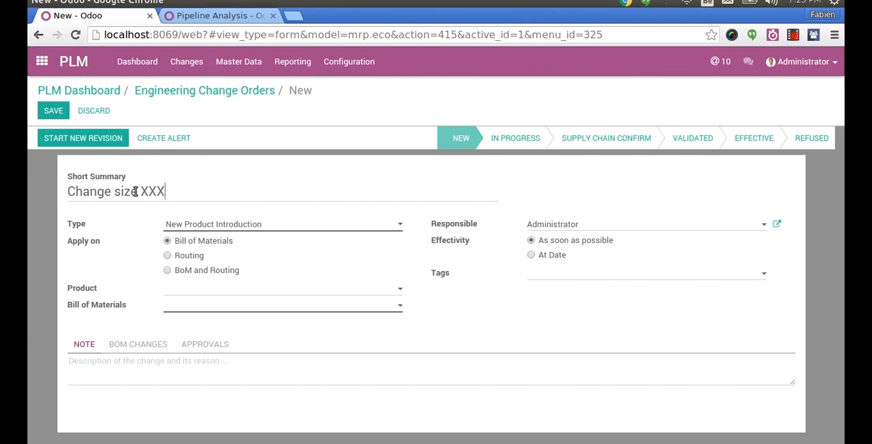
- Try applying the change to Routing and to BoM and Routing, and return it to Bill of Materials
{"action": "left_click", "coordinate": [174, 257]}
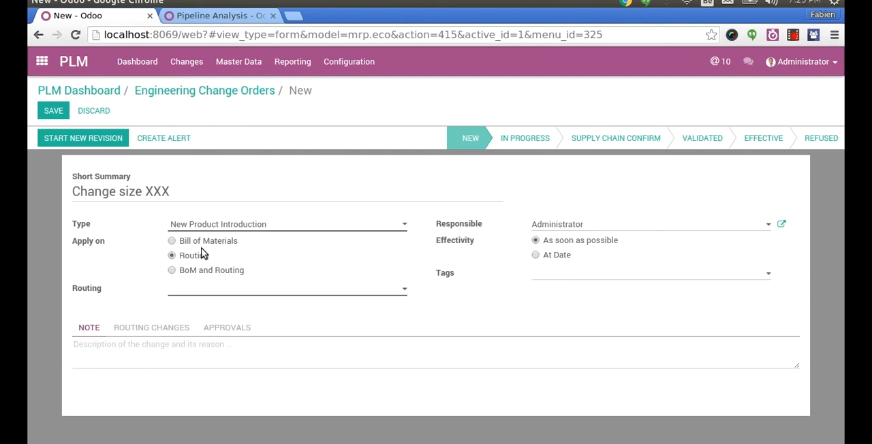
{"action": "left_click", "coordinate": [203, 243]}
{"action": "left_click", "coordinate": [192, 270]}
{"action": "mouse_move", "coordinate": [189, 250]}
{"action": "left_mouse_down"}
{"action": "mouse_move", "coordinate": [185, 257]}
{"action": "mouse_move", "coordinate": [189, 242]}
{"action": "left_mouse_up"}
{"action": "left_click", "coordinate": [185, 268]}
{"action": "left_click", "coordinate": [196, 243]}
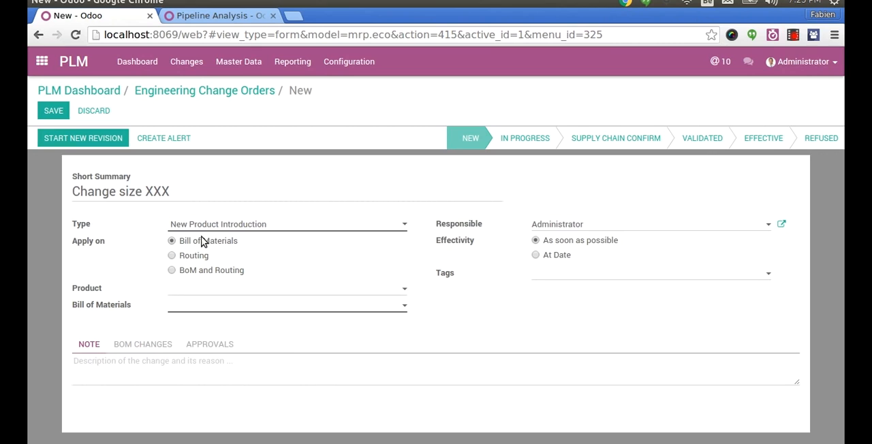
- Set the product to [FURN001] Computer Desk, add the note "kmmklklml", and save the change order
{"action": "left_click", "coordinate": [205, 288]}
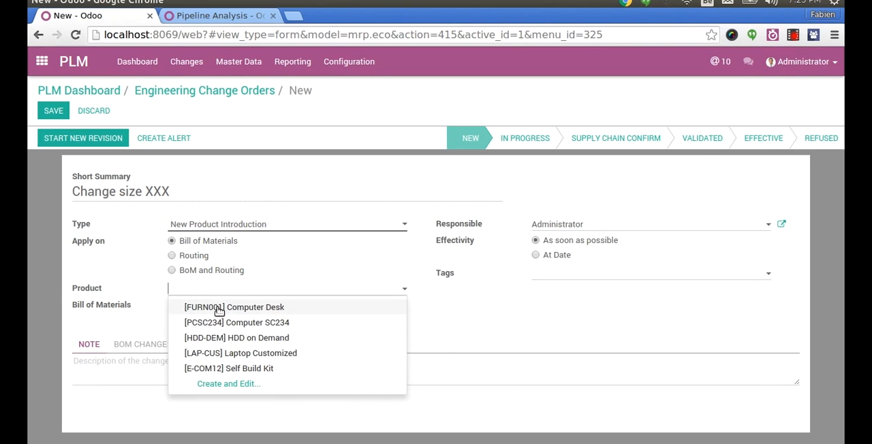
{"action": "left_click", "coordinate": [244, 307]}
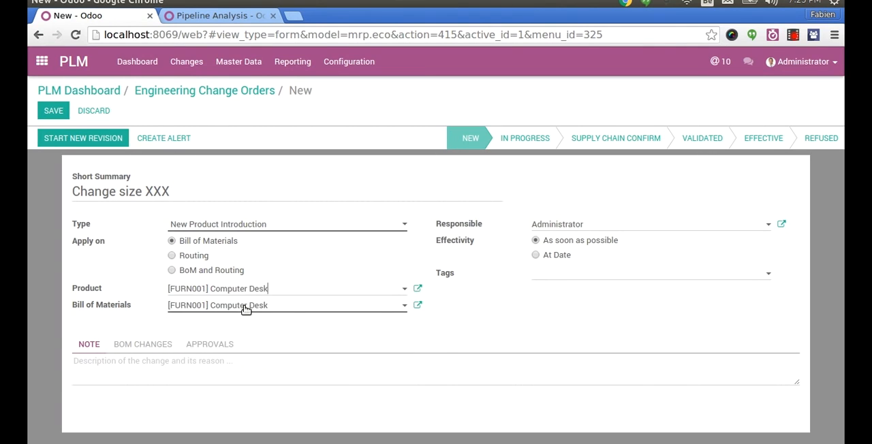
{"action": "left_click", "coordinate": [130, 370]}
{"action": "type", "text": "kmmklklml"}
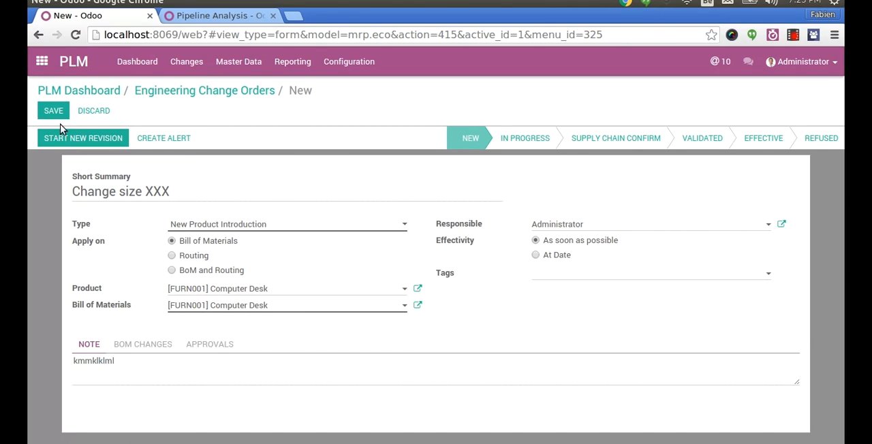
{"action": "left_click", "coordinate": [55, 111]}
- Send the message "sdmklfsdjkfdjnk" to the change order's followers
{"action": "scroll", "coordinate": [832, 442], "scroll_direction": "down", "scroll_amount": 2}
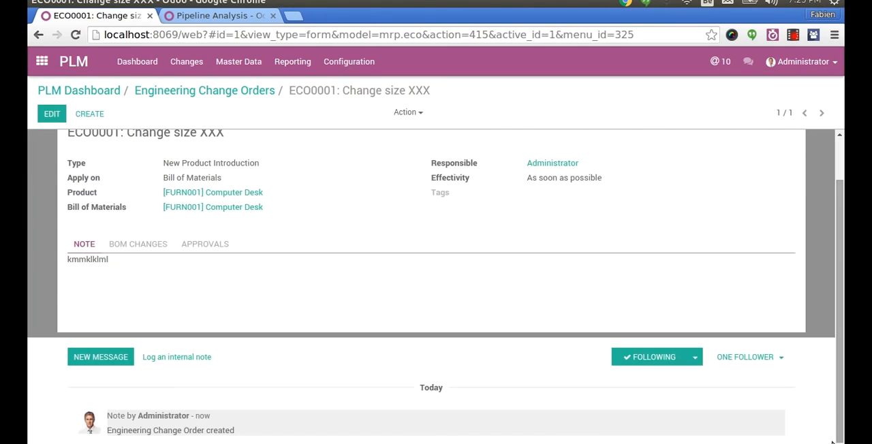
{"action": "left_click", "coordinate": [114, 361]}
{"action": "type", "text": "sdmklfsdjkfdjnk"}
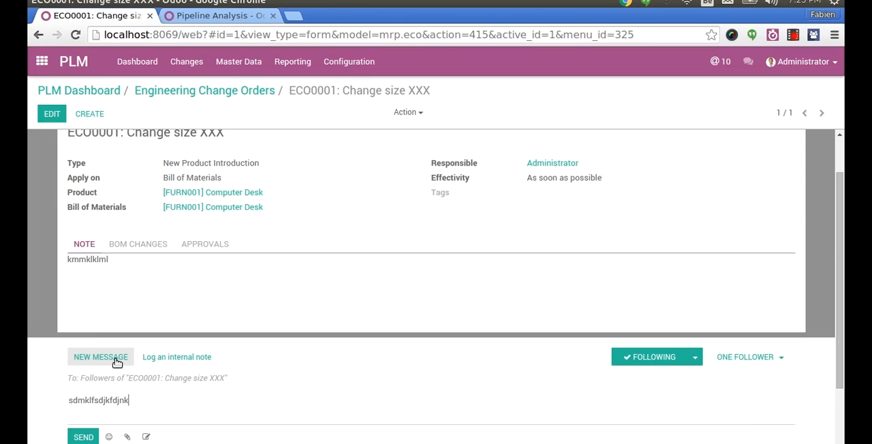
{"action": "left_click", "coordinate": [83, 437]}
- Return to the engineering change orders board and move the Change size XXX order to In Progress
{"action": "scroll", "coordinate": [681, 211], "scroll_direction": "up", "scroll_amount": 1}
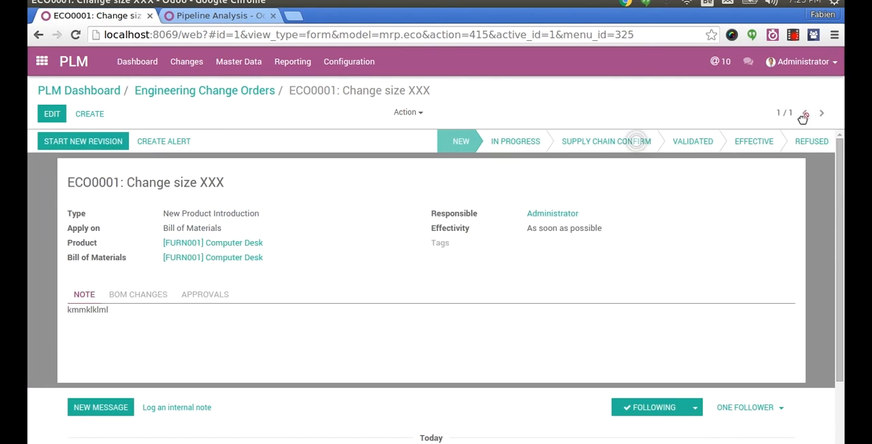
{"action": "left_click", "coordinate": [209, 95]}
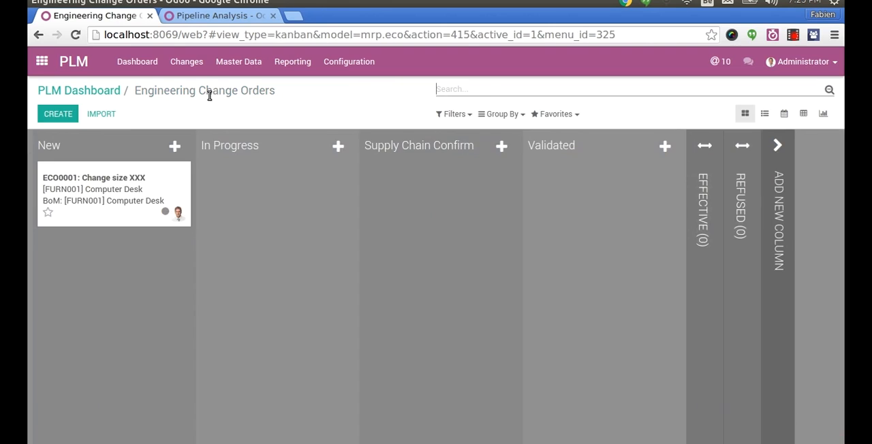
{"action": "left_click_drag", "start_coordinate": [82, 189], "coordinate": [210, 213]}
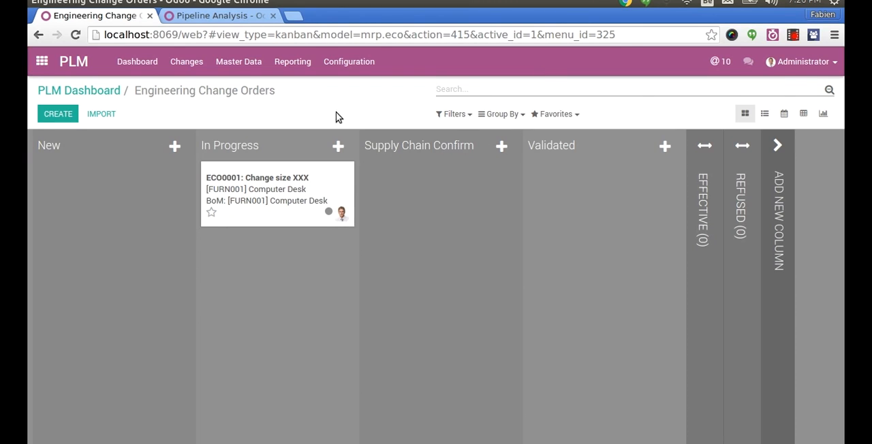
- Edit the Supply Chain Confirm stage and add an approval with role "Manuf. Engineering" and user Administrator
{"action": "left_click", "coordinate": [473, 146]}
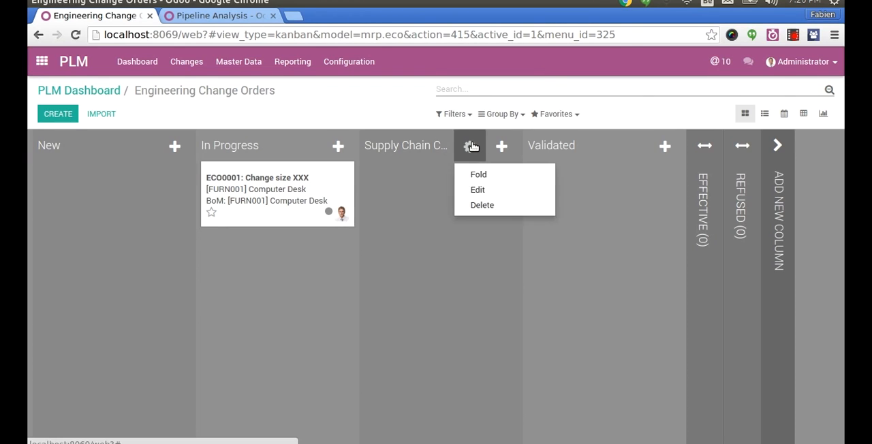
{"action": "left_click", "coordinate": [479, 191]}
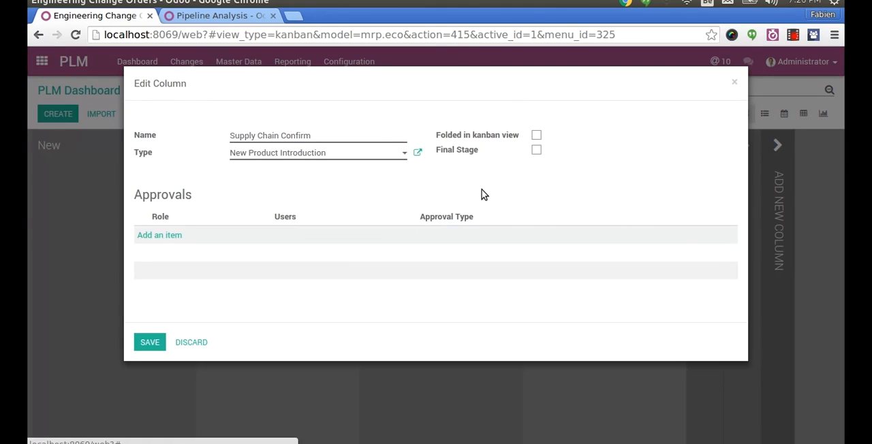
{"action": "left_click", "coordinate": [167, 238]}
{"action": "type", "text": "Manuf. Engineering"}
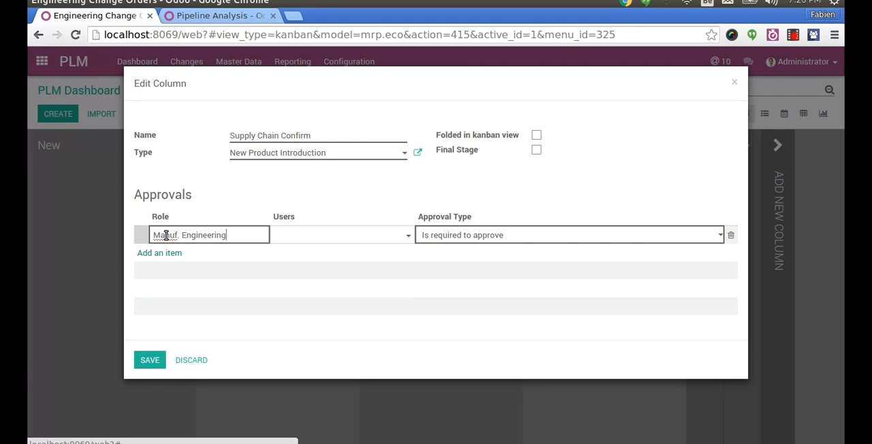
{"action": "key", "text": "Tab"}
{"action": "type", "text": "admin"}
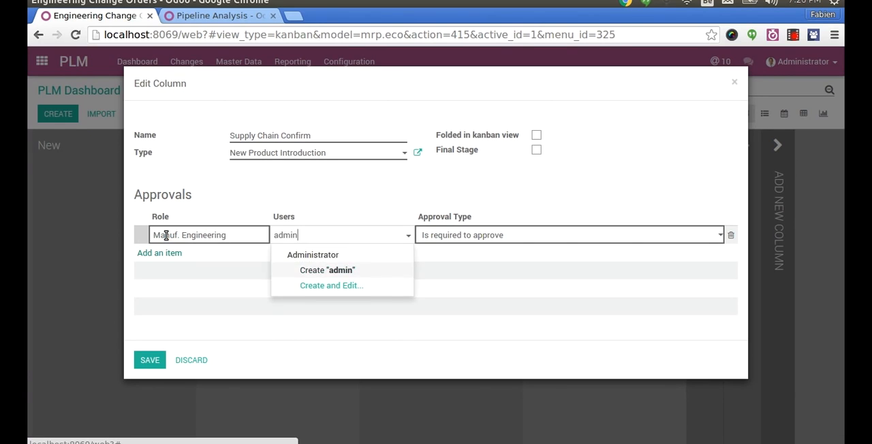
{"action": "key", "text": "Return"}
- Set the Manuf. Engineering approval type to "Is required to approve" and save the stage
{"action": "left_click", "coordinate": [438, 236]}
{"action": "left_click", "coordinate": [441, 236]}
{"action": "left_click", "coordinate": [441, 236]}
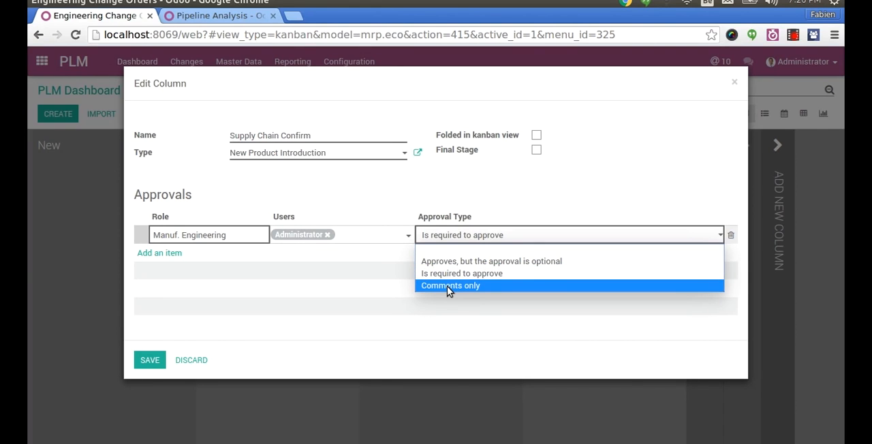
{"action": "left_click", "coordinate": [467, 276]}
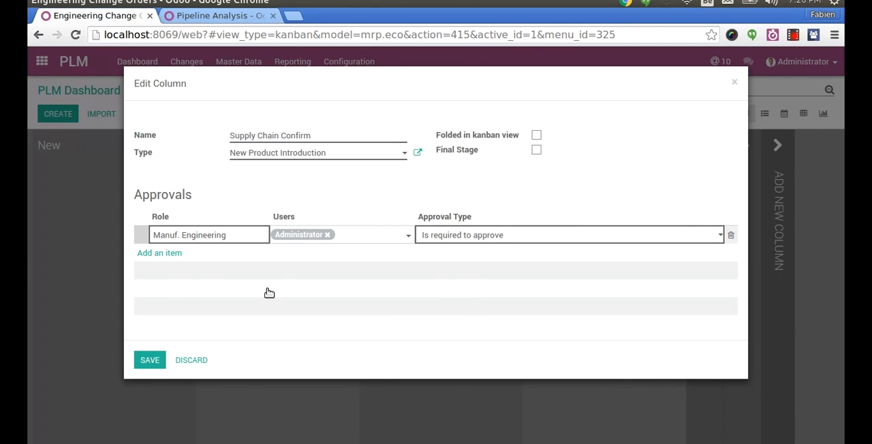
{"action": "left_click", "coordinate": [154, 363]}
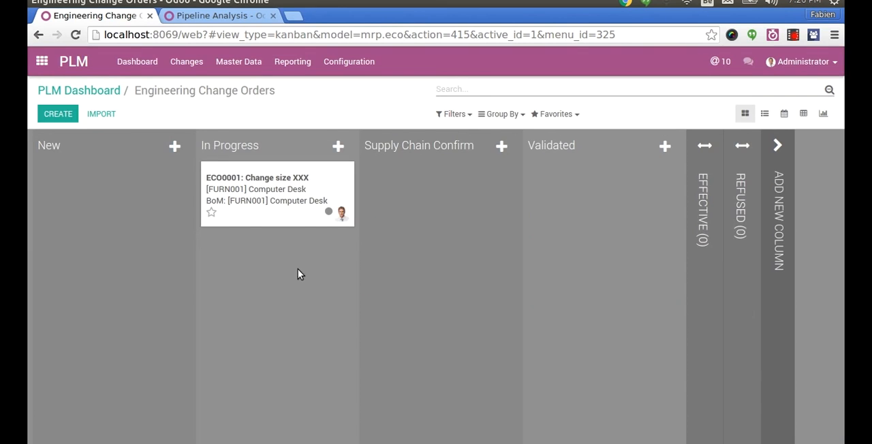
- Move the Change size XXX order to Supply Chain Confirm and start a new revision from it
{"action": "left_click_drag", "start_coordinate": [278, 203], "coordinate": [545, 195]}
{"action": "left_click", "coordinate": [250, 154]}
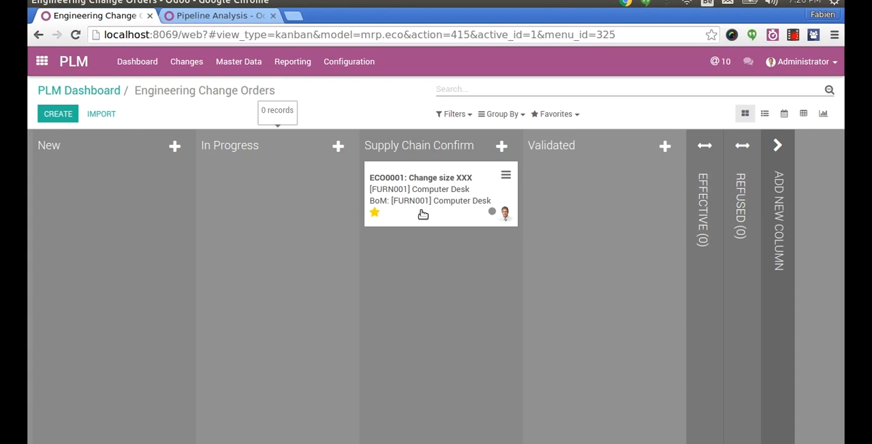
{"action": "left_click", "coordinate": [455, 191]}
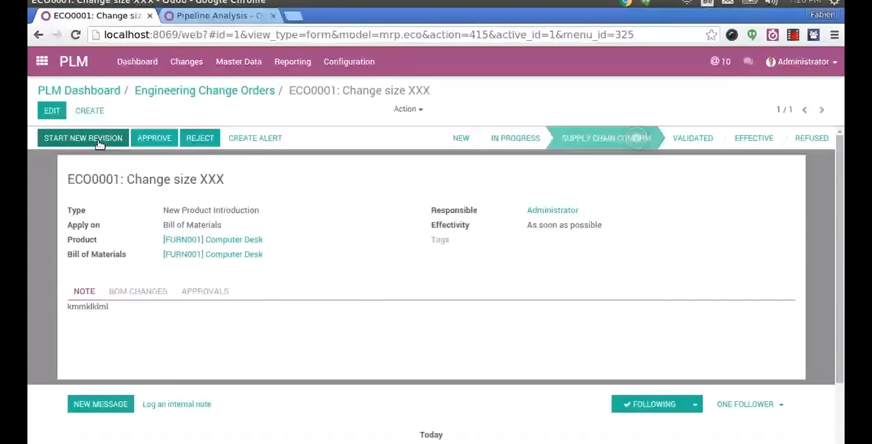
{"action": "left_click", "coordinate": [83, 139]}
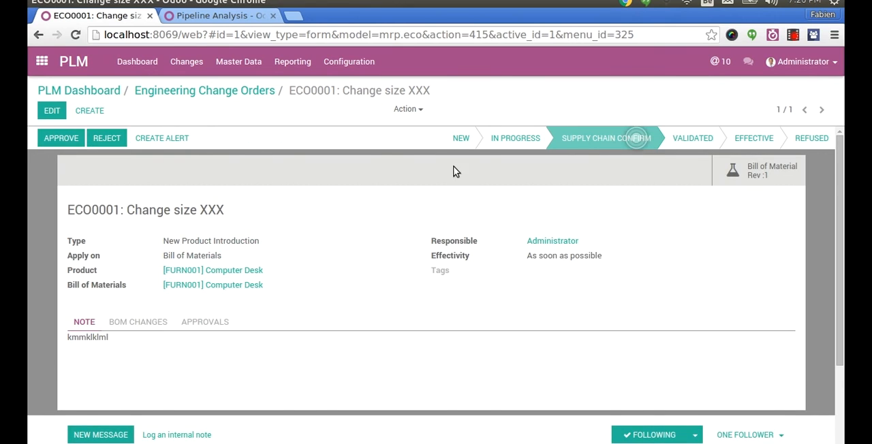
- View the Table Head attachments in the revised bill of materials and return to the change order
{"action": "left_click", "coordinate": [756, 171]}
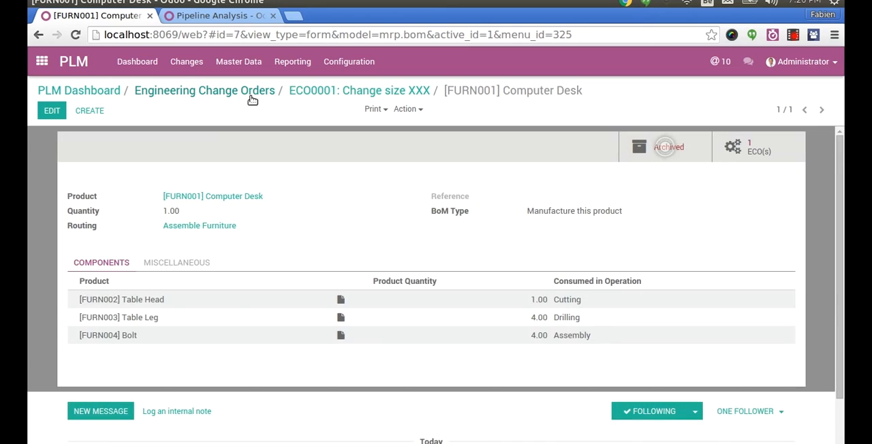
{"action": "left_click", "coordinate": [340, 301]}
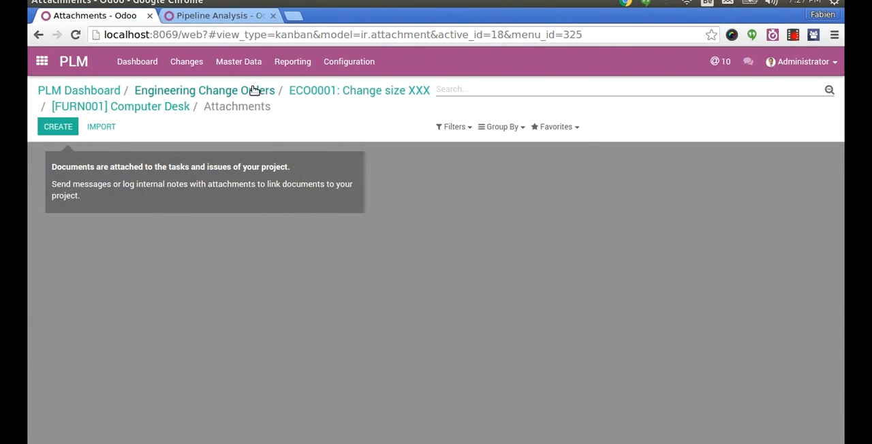
{"action": "left_click", "coordinate": [310, 90]}
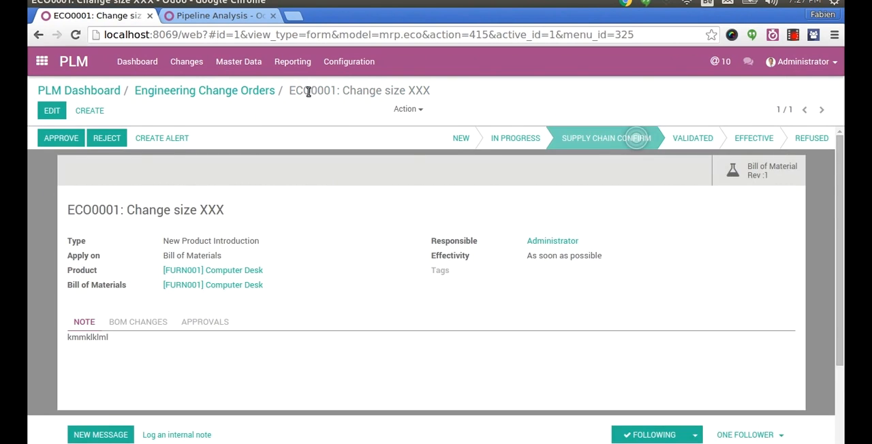
- In the revised Computer Desk bill of materials, replace the Table Head component with [CONS_DEL02] Little server and save
{"action": "left_click", "coordinate": [769, 170]}
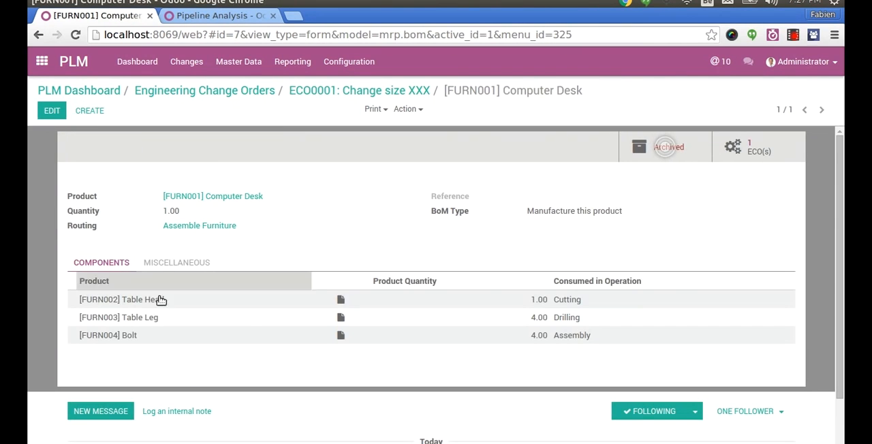
{"action": "left_click", "coordinate": [51, 116]}
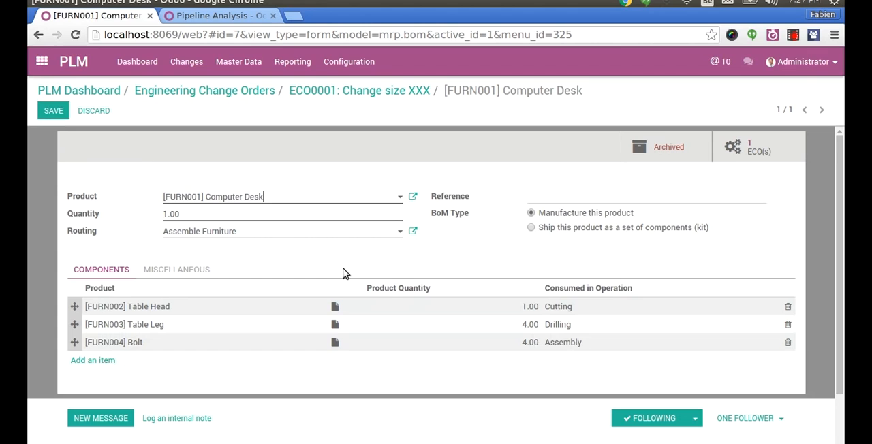
{"action": "left_click", "coordinate": [502, 308]}
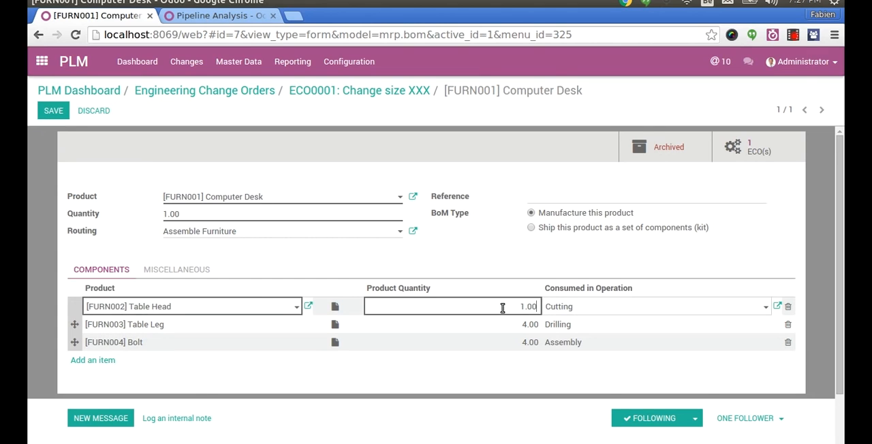
{"action": "left_click", "coordinate": [244, 306]}
{"action": "left_click", "coordinate": [204, 226]}
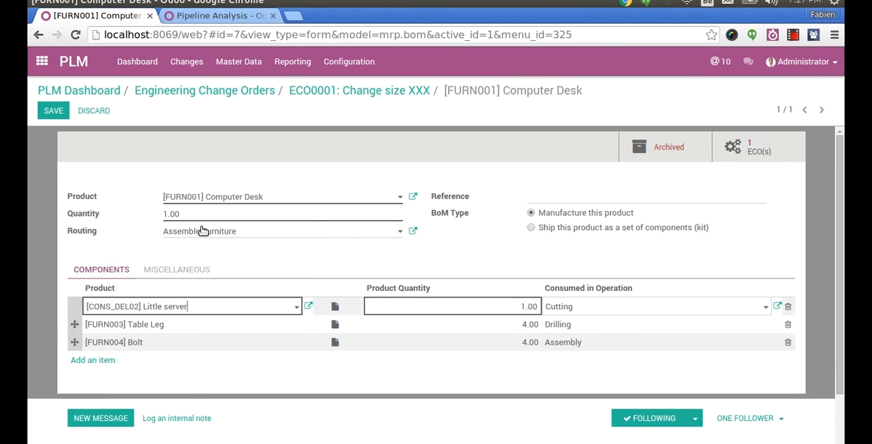
{"action": "left_click", "coordinate": [58, 111]}
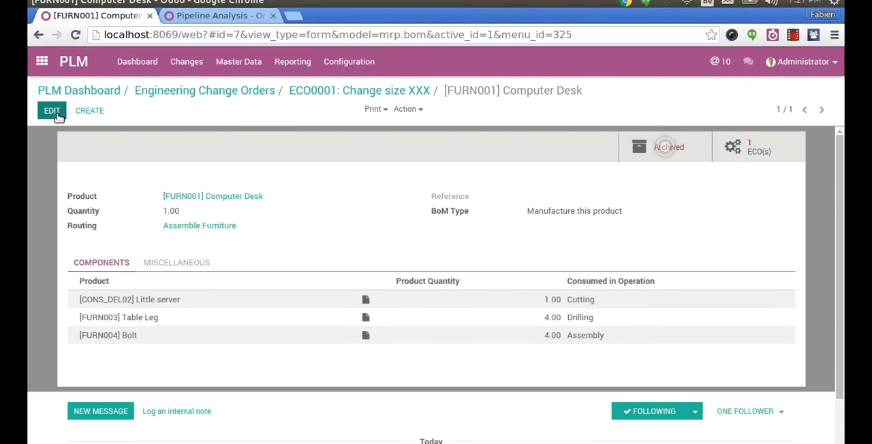
- Set the Table Leg component's quantity to 5 in the revised bill of materials and save
{"action": "left_click", "coordinate": [56, 113]}
{"action": "left_click", "coordinate": [526, 338]}
{"action": "left_click", "coordinate": [526, 326]}
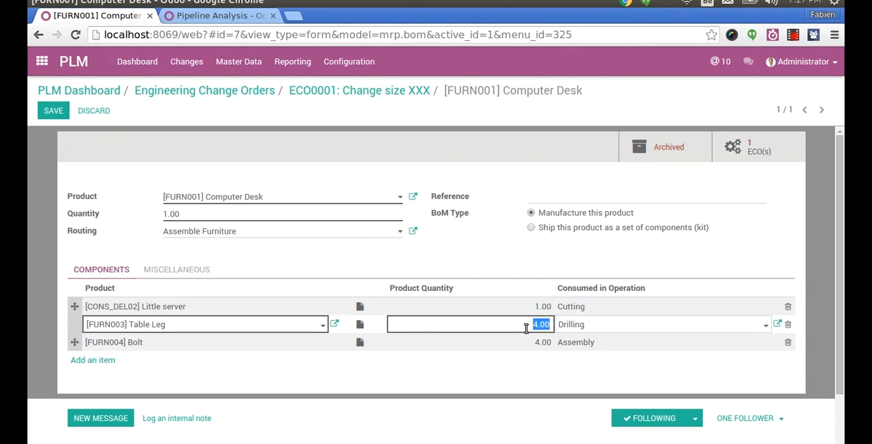
{"action": "type", "text": "5"}
{"action": "key", "text": "Tab"}
{"action": "left_click", "coordinate": [58, 117]}
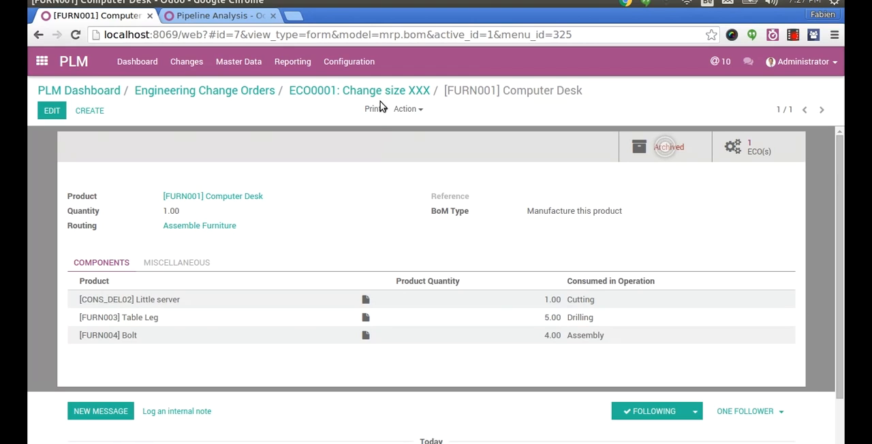
- Approve the Change size XXX order after reviewing its BoM changes, and advance it to the Validated stage
{"action": "left_click", "coordinate": [346, 90]}
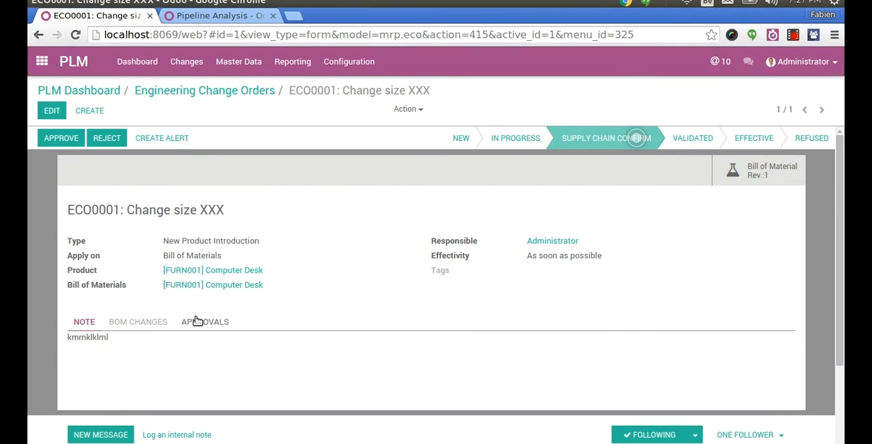
{"action": "left_click", "coordinate": [166, 325]}
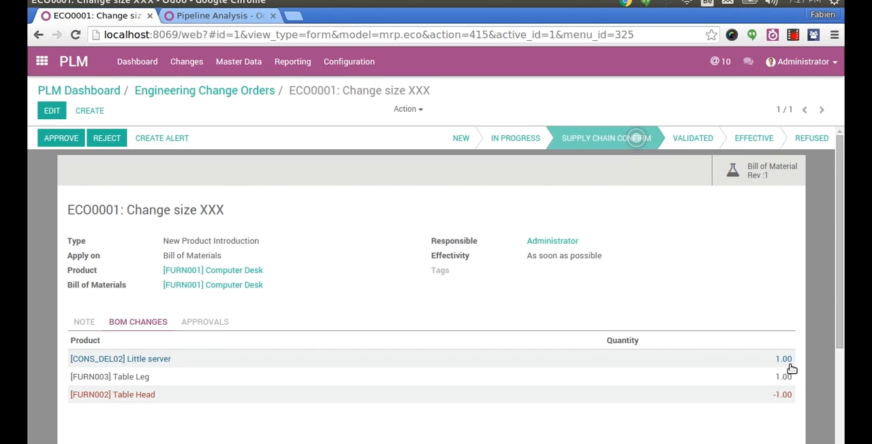
{"action": "left_click", "coordinate": [54, 139]}
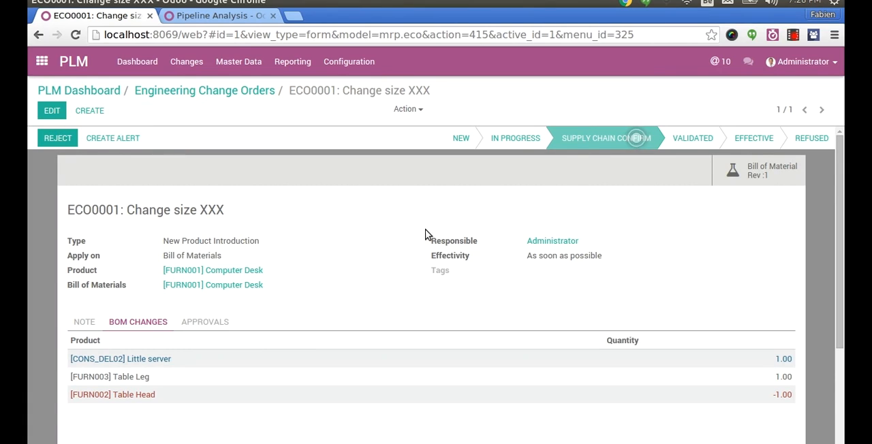
{"action": "left_click", "coordinate": [676, 140]}
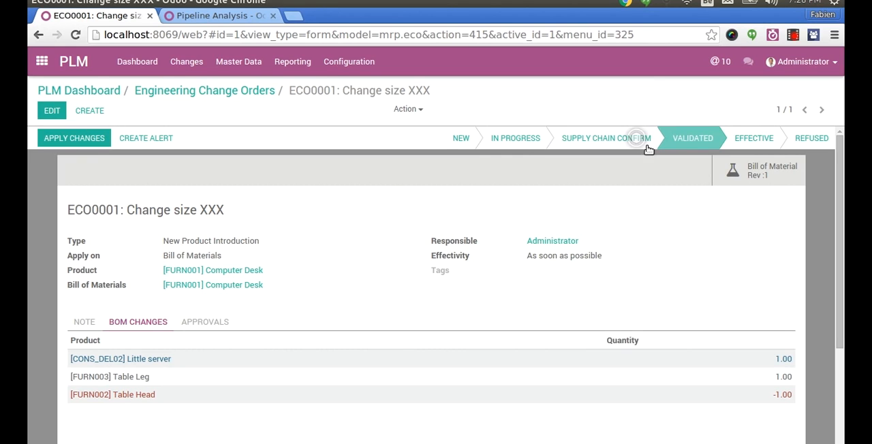
- Move the Change size XXX order to the Effective stage on the board and open it
{"action": "left_click", "coordinate": [252, 91]}
{"action": "left_click_drag", "start_coordinate": [631, 183], "coordinate": [708, 188]}
{"action": "left_click", "coordinate": [709, 188]}
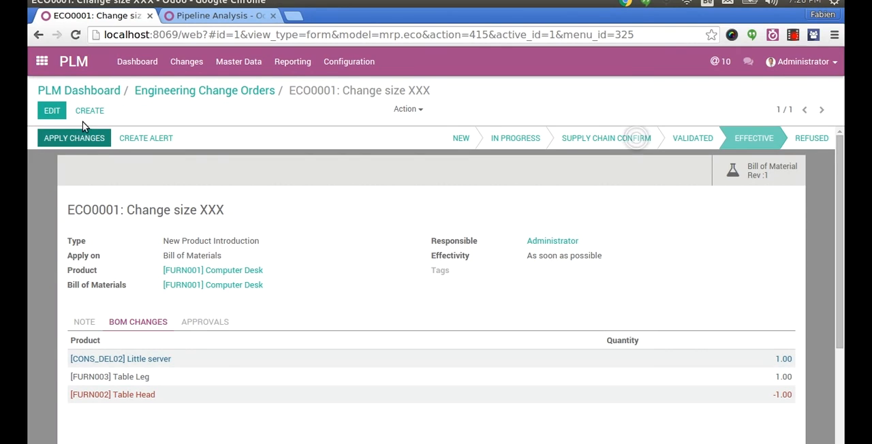
- Go back through the PLM dashboard to the change orders board and reopen the order in the Effective stage
{"action": "left_click", "coordinate": [99, 89]}
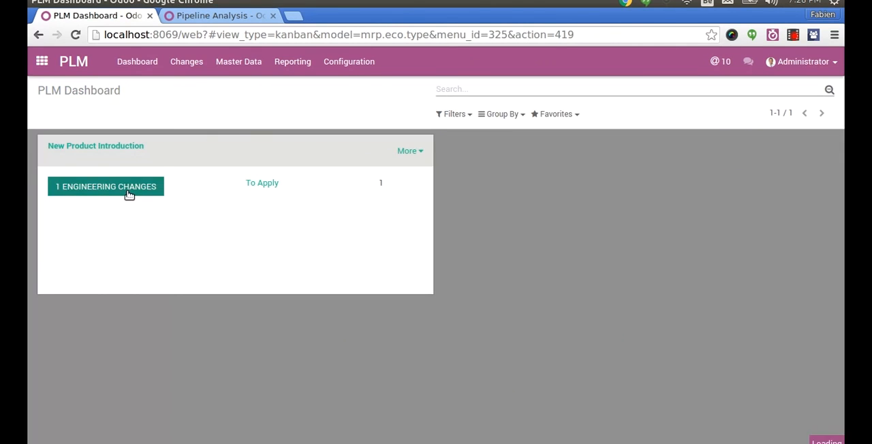
{"action": "left_click", "coordinate": [126, 191]}
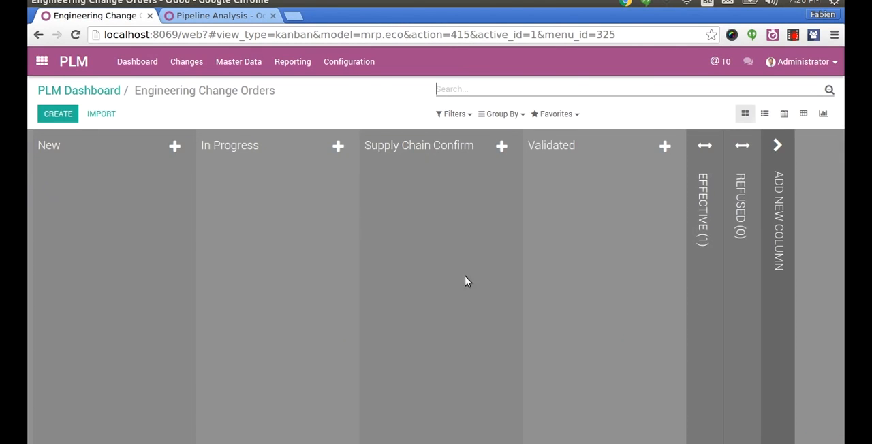
{"action": "left_click", "coordinate": [699, 205]}
{"action": "left_click", "coordinate": [723, 204]}
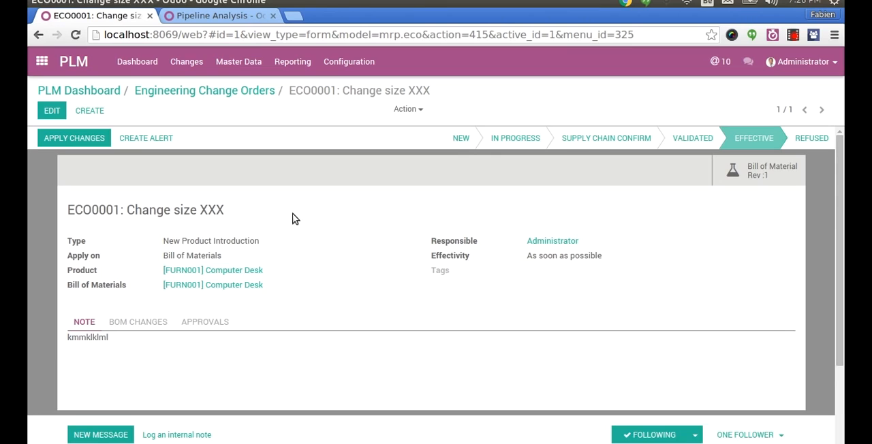
- Edit the change order's effectivity to At Date with the effectivity date 06/29/2016 19:28:33
{"action": "left_click", "coordinate": [52, 111]}
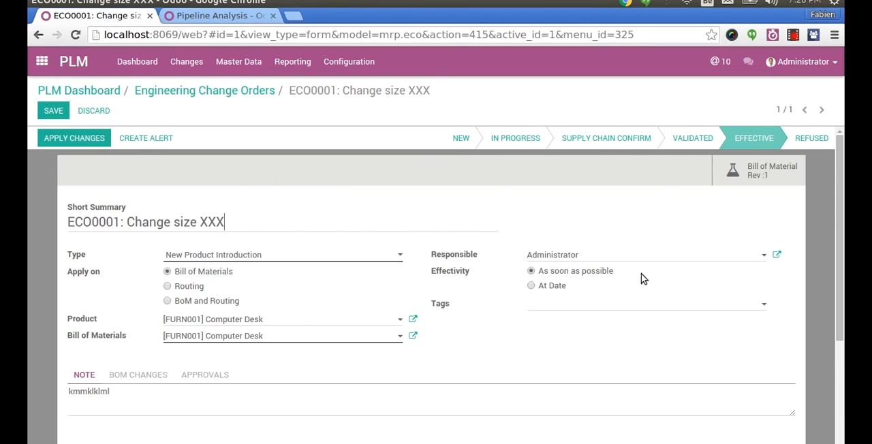
{"action": "left_click", "coordinate": [560, 287]}
{"action": "left_click", "coordinate": [535, 304]}
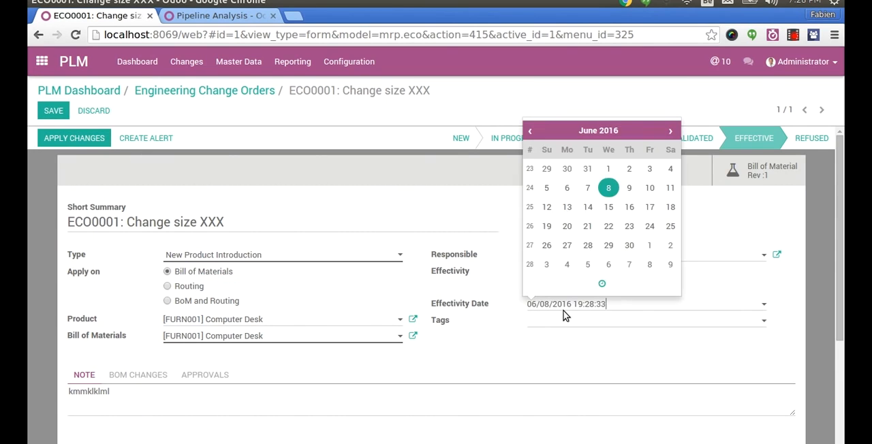
{"action": "left_click", "coordinate": [609, 246]}
- Create the tag "Security Iss" and assign it to the change order
{"action": "left_click", "coordinate": [538, 322]}
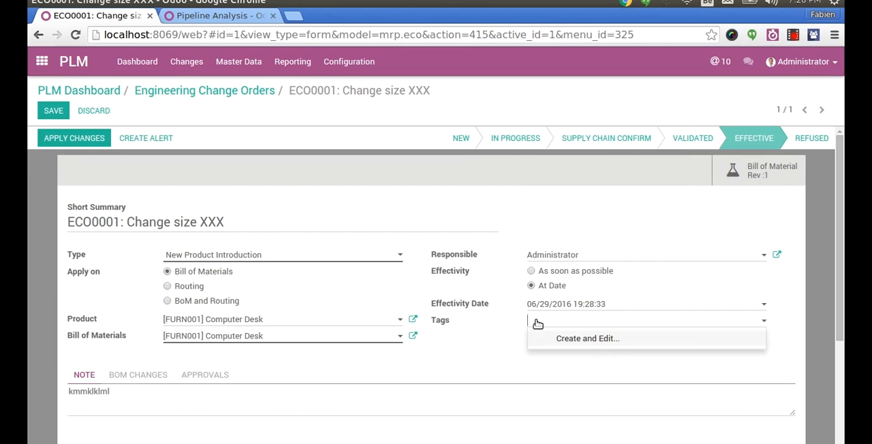
{"action": "type", "text": "Security Iss"}
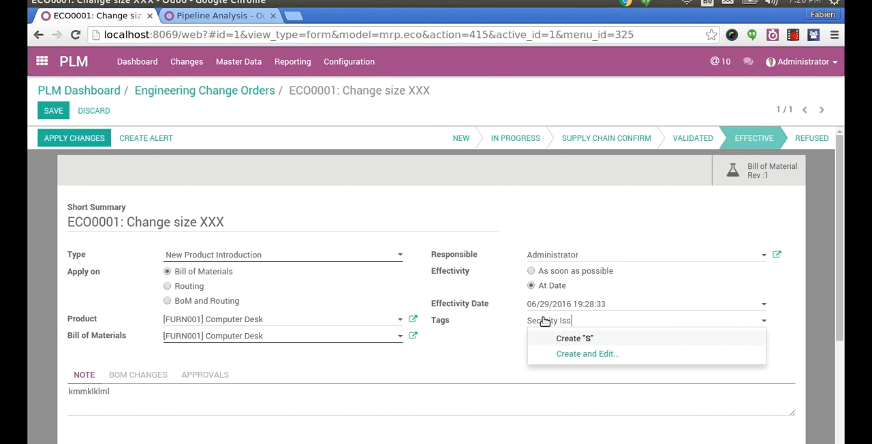
{"action": "type", "text": "ue"}
{"action": "key", "text": "Return"}
{"action": "left_click", "coordinate": [545, 321]}
{"action": "left_click", "coordinate": [628, 339]}
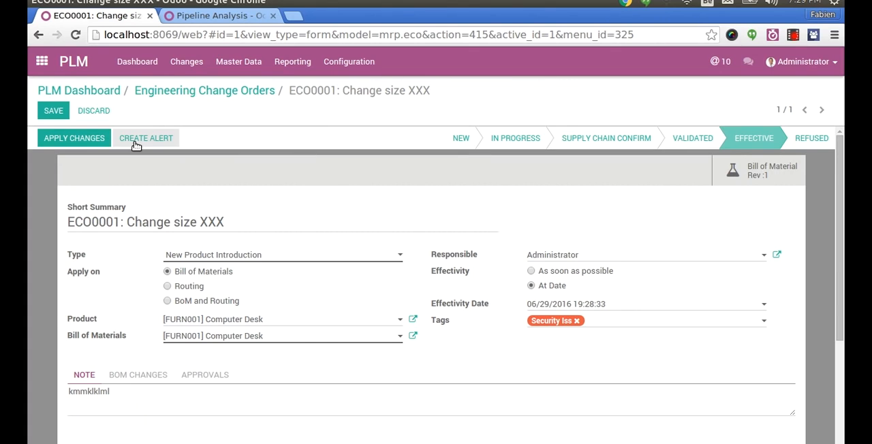
- Switch to the mrp_slides_v5.pdf presentation with the Engineering Change Orders slide
{"action": "key", "text": "alt+Tab"}
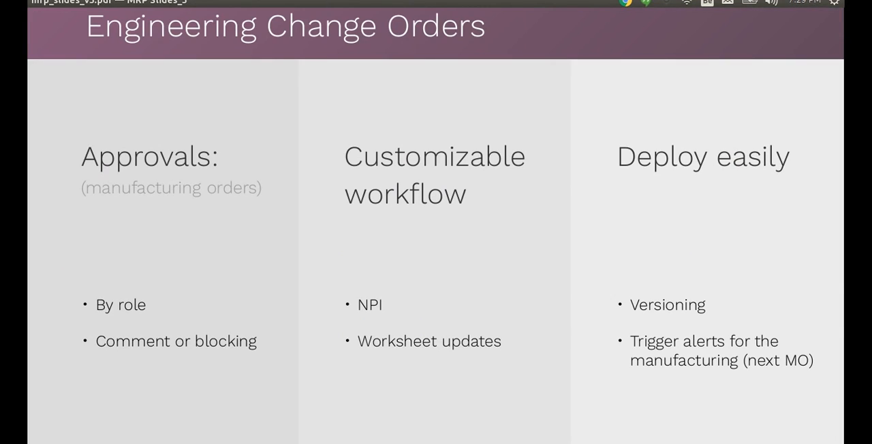
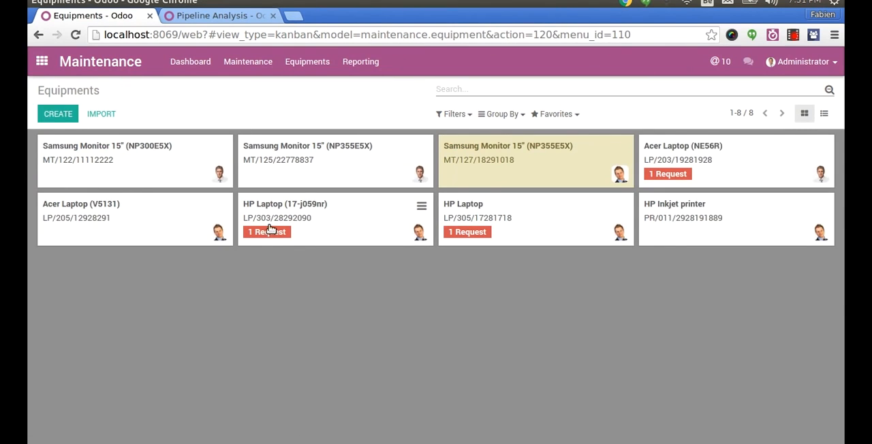
- Open the HP Laptop (17-j059nr) equipment for editing and go through its product information to its maintenance settings
{"action": "left_click", "coordinate": [321, 236]}
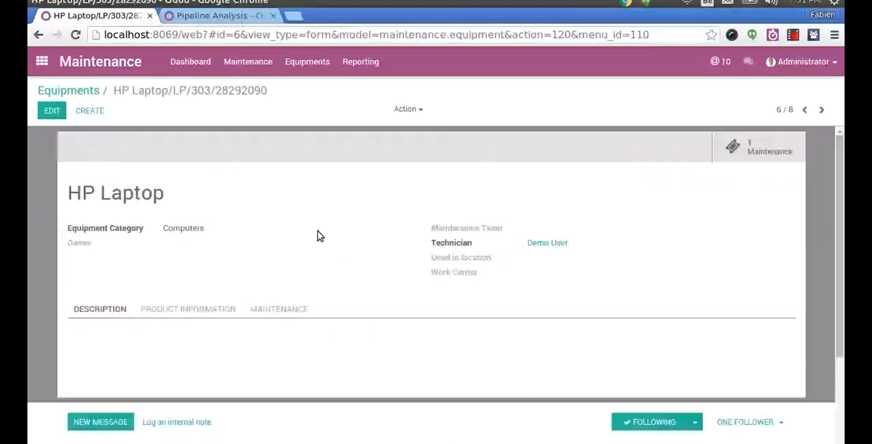
{"action": "left_click", "coordinate": [49, 110]}
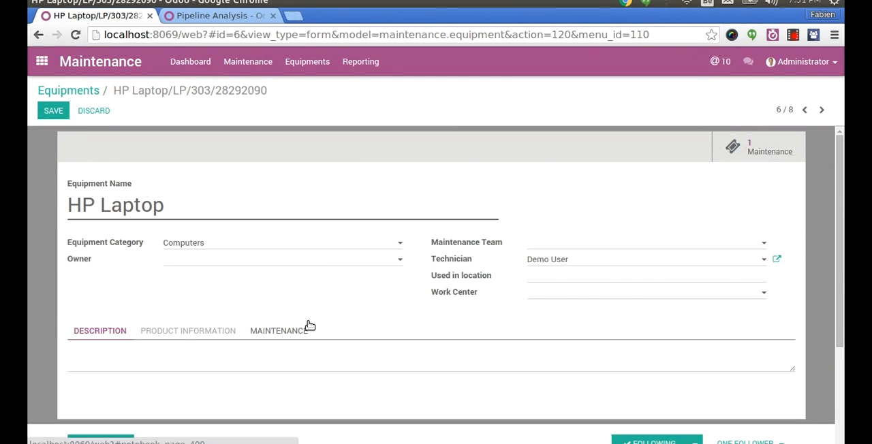
{"action": "left_click", "coordinate": [182, 338]}
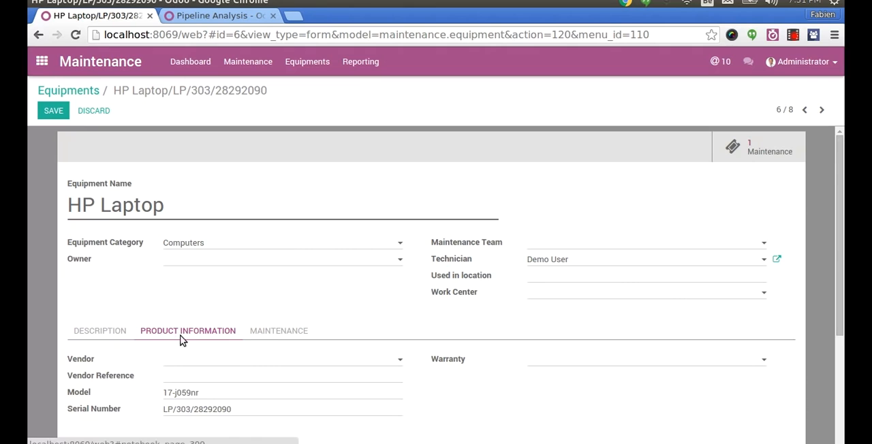
{"action": "left_click", "coordinate": [292, 330]}
{"action": "left_click_drag", "start_coordinate": [840, 208], "coordinate": [840, 278]}
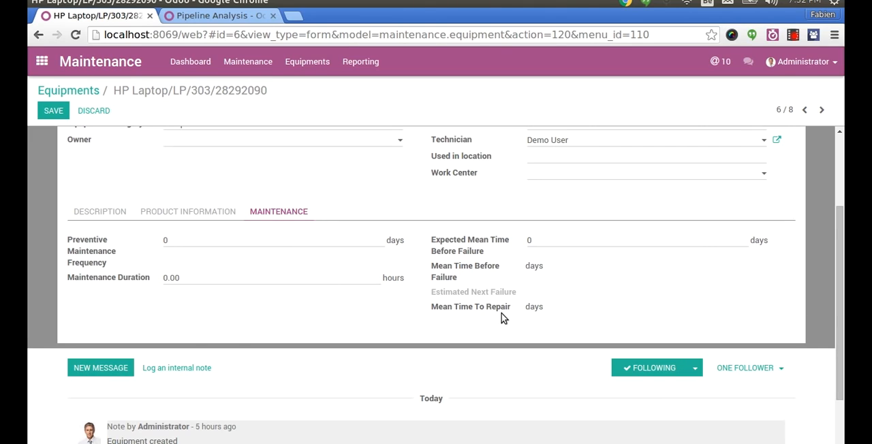
- Set the laptop's preventive maintenance frequency to 90 days and its maintenance duration to 2 hours
{"action": "left_click", "coordinate": [182, 240]}
{"action": "type", "text": "90"}
{"action": "left_click", "coordinate": [189, 280]}
{"action": "type", "text": "2"}
{"action": "key", "text": "Tab"}
- Set the laptop's expected mean time before failure to 120 days and save the equipment
{"action": "left_click", "coordinate": [571, 242]}
{"action": "double_click", "coordinate": [571, 242]}
{"action": "key", "text": "BackSpace"}
{"action": "type", "text": "90"}
{"action": "key", "text": "BackSpace"}
{"action": "key", "text": "BackSpace"}
{"action": "type", "text": "120"}
{"action": "left_click", "coordinate": [53, 111]}
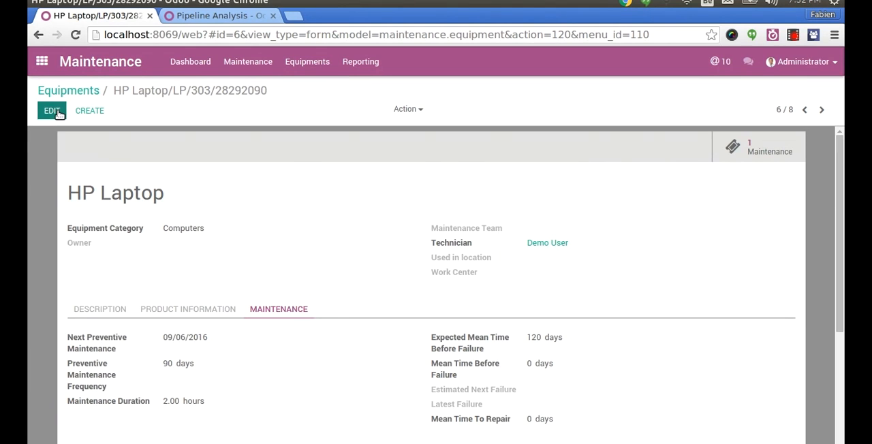
- Leave the equipment record and show the maintenance calendar by month
{"action": "left_click", "coordinate": [89, 91]}
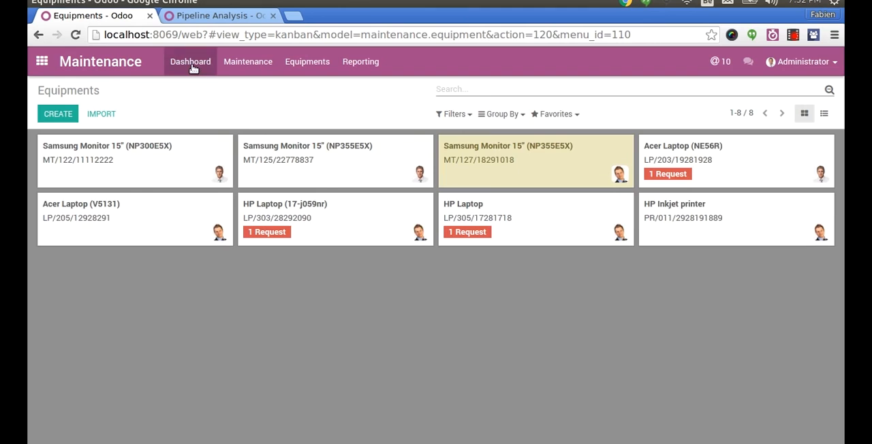
{"action": "left_click", "coordinate": [195, 68]}
{"action": "left_click", "coordinate": [238, 67]}
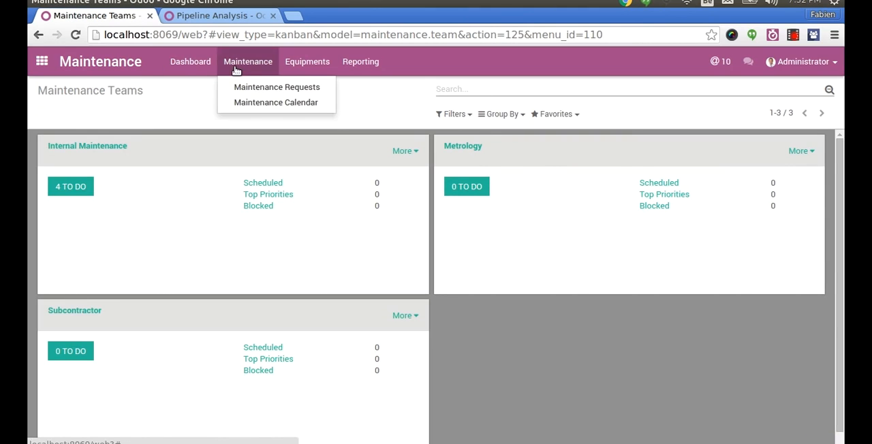
{"action": "left_click", "coordinate": [263, 101]}
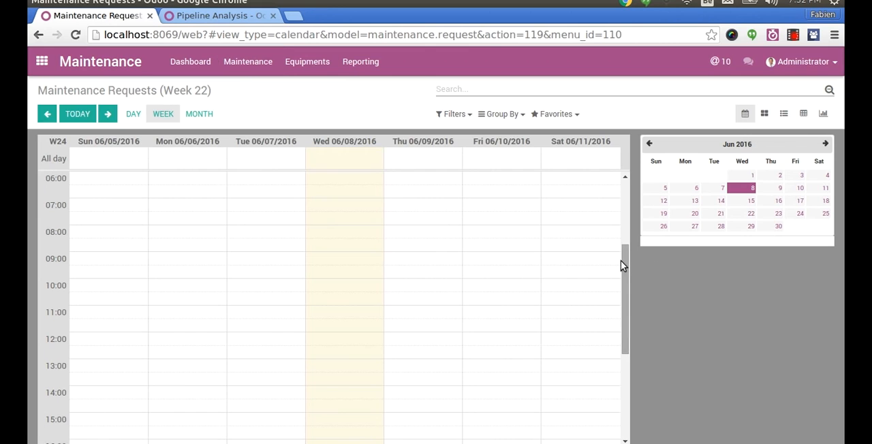
{"action": "left_click", "coordinate": [205, 114]}
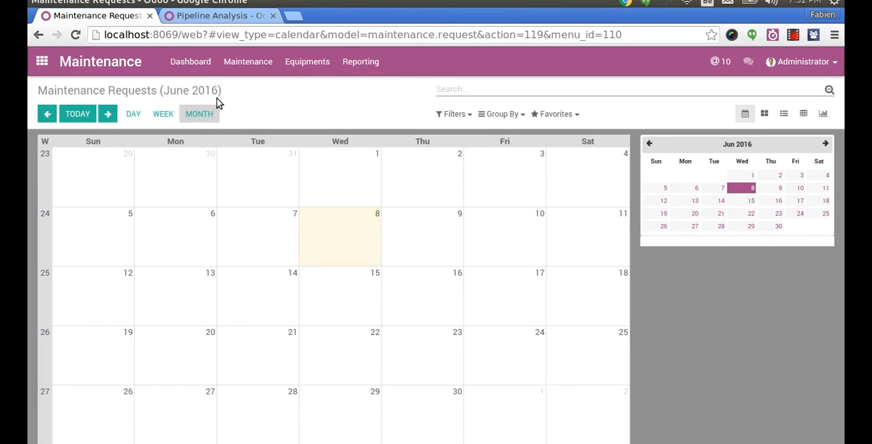
- On the maintenance requests board, move "Battery drains fast" to the Repaired stage and give it a three-star priority
{"action": "left_click", "coordinate": [249, 62]}
{"action": "left_click", "coordinate": [249, 86]}
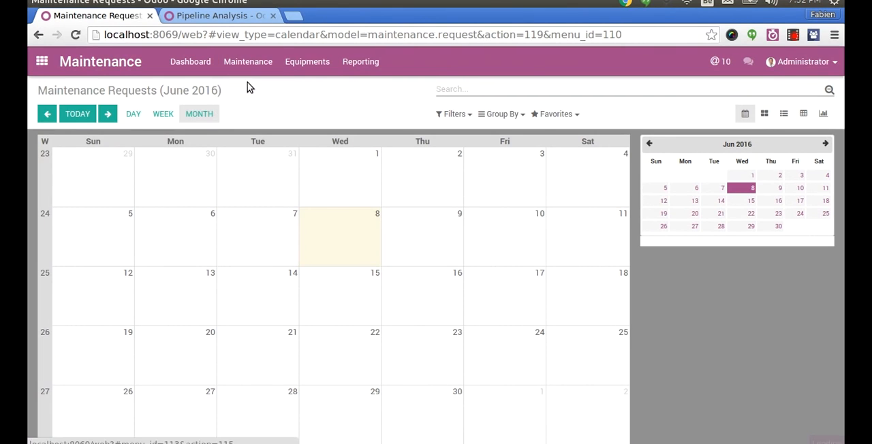
{"action": "left_click_drag", "start_coordinate": [136, 175], "coordinate": [371, 208]}
{"action": "left_click", "coordinate": [389, 270]}
{"action": "left_click", "coordinate": [449, 212]}
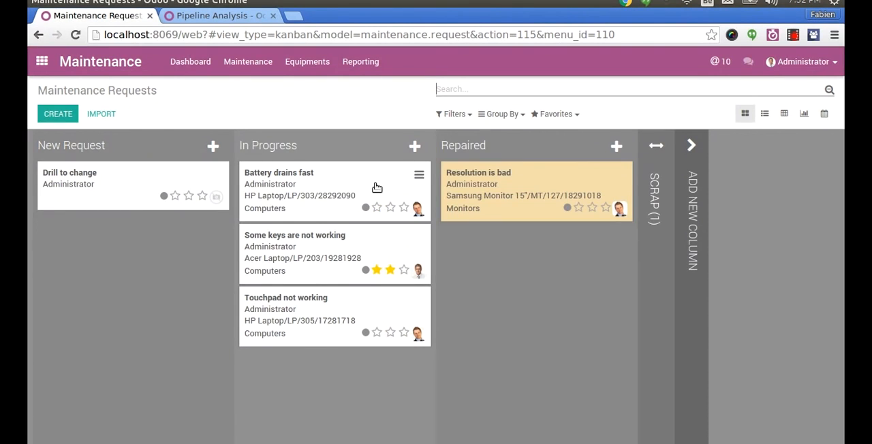
{"action": "left_click_drag", "start_coordinate": [376, 186], "coordinate": [545, 248]}
{"action": "left_click", "coordinate": [604, 271]}
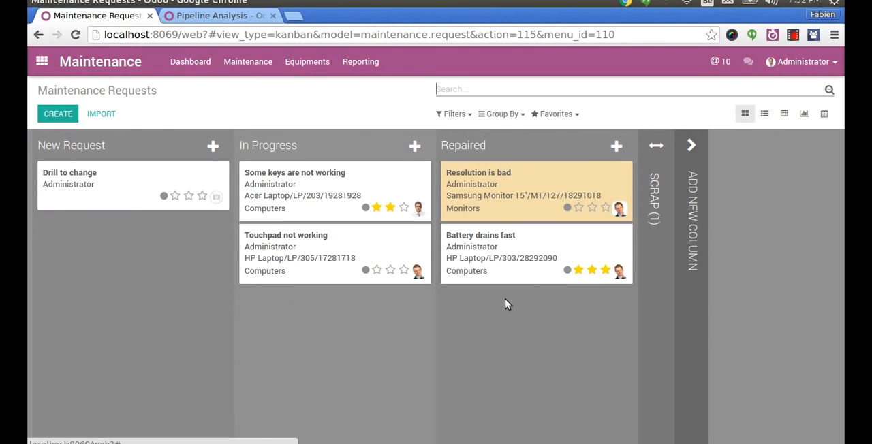
- Open the "Battery drains fast" request and post the message "kljkljkl" on it
{"action": "left_click", "coordinate": [515, 236]}
{"action": "left_click", "coordinate": [96, 349]}
{"action": "type", "text": "kljkljkl"}
{"action": "left_click", "coordinate": [84, 422]}
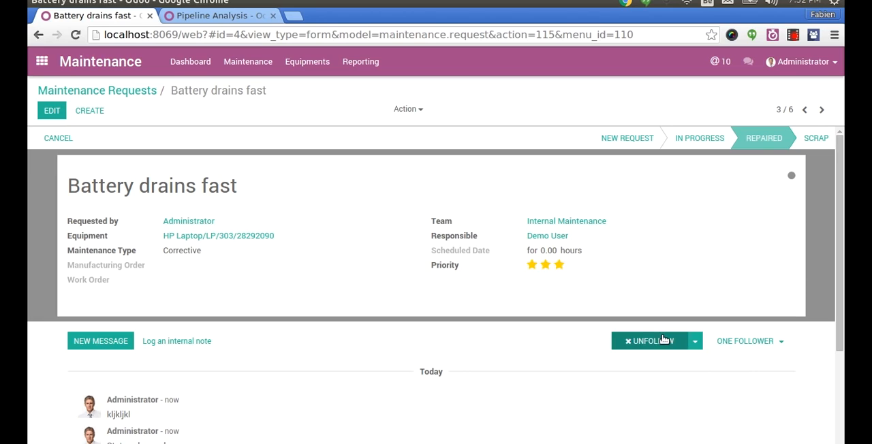
- Turn off the Discussions notifications for following this maintenance request
{"action": "left_click", "coordinate": [696, 342]}
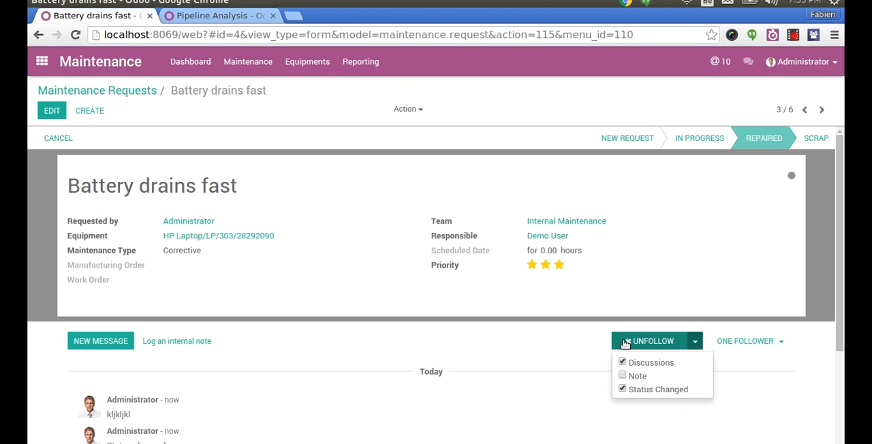
{"action": "left_click", "coordinate": [623, 361]}
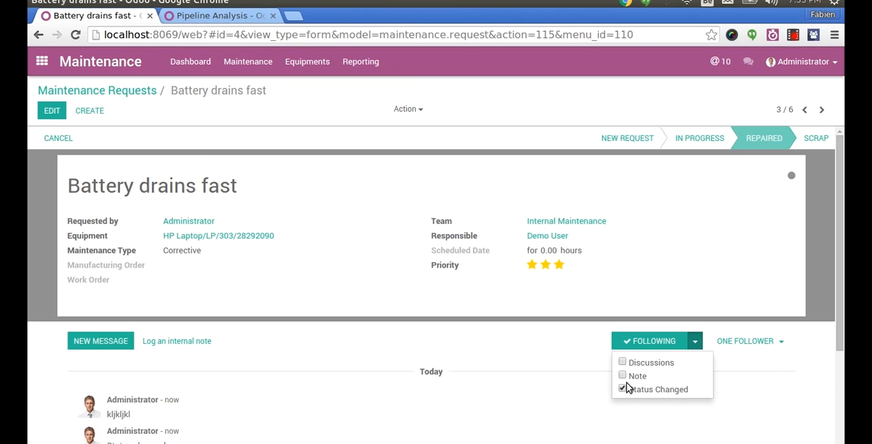
{"action": "left_click", "coordinate": [535, 368]}
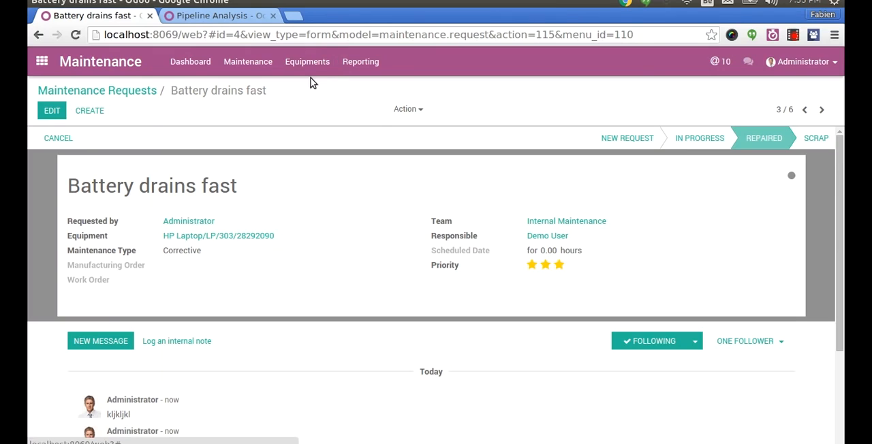
- Open the Assembly Station 1 work center for editing and view its equipment
{"action": "left_click", "coordinate": [303, 61]}
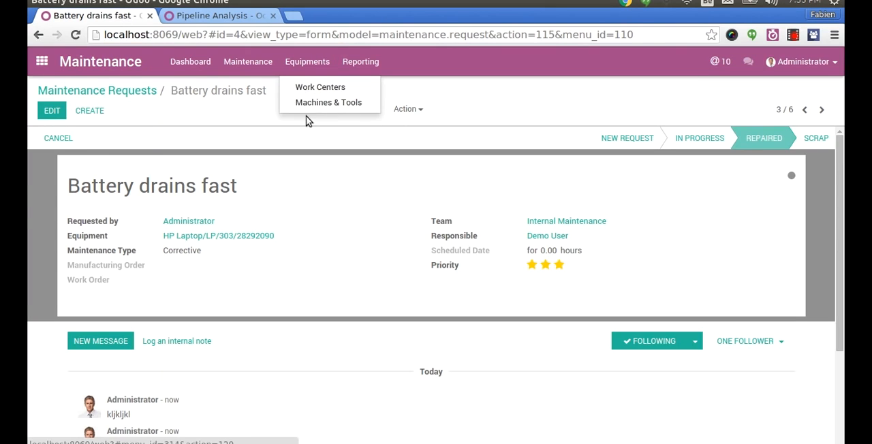
{"action": "left_click", "coordinate": [315, 90]}
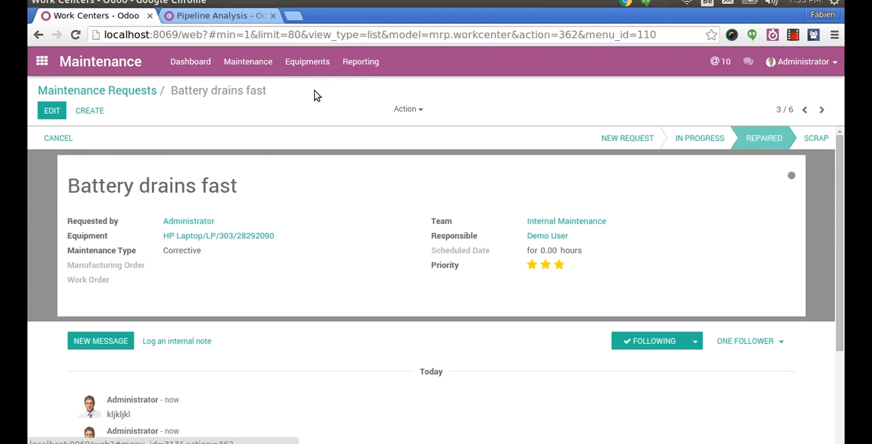
{"action": "left_click", "coordinate": [232, 163]}
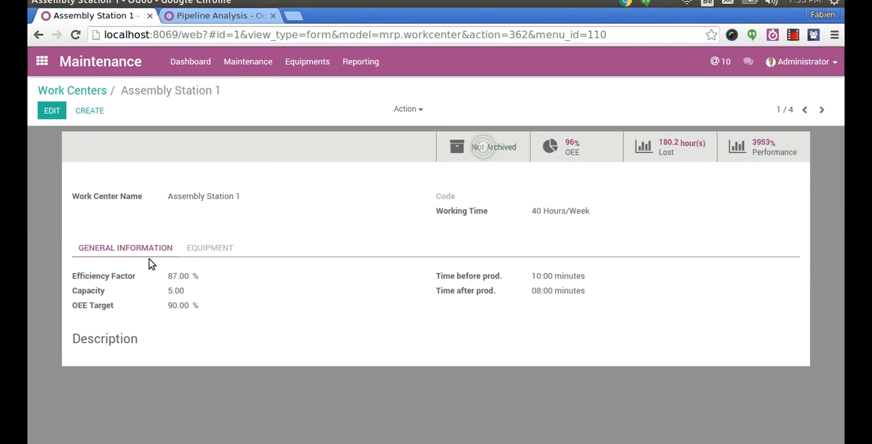
{"action": "left_click", "coordinate": [52, 111]}
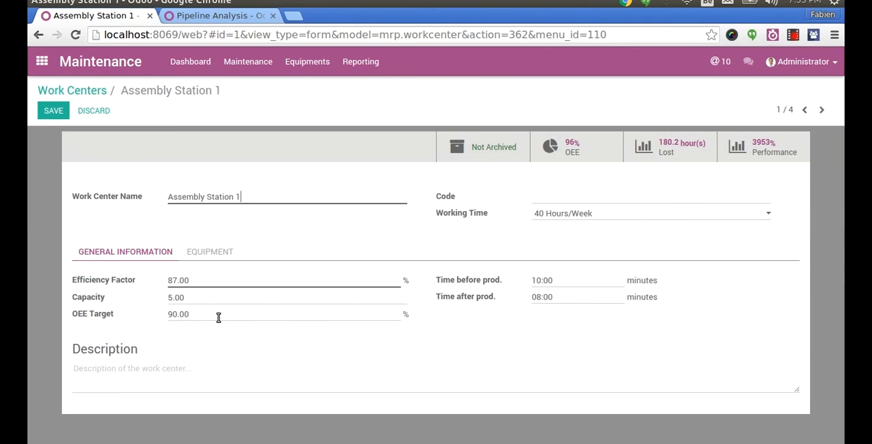
{"action": "left_click", "coordinate": [218, 251]}
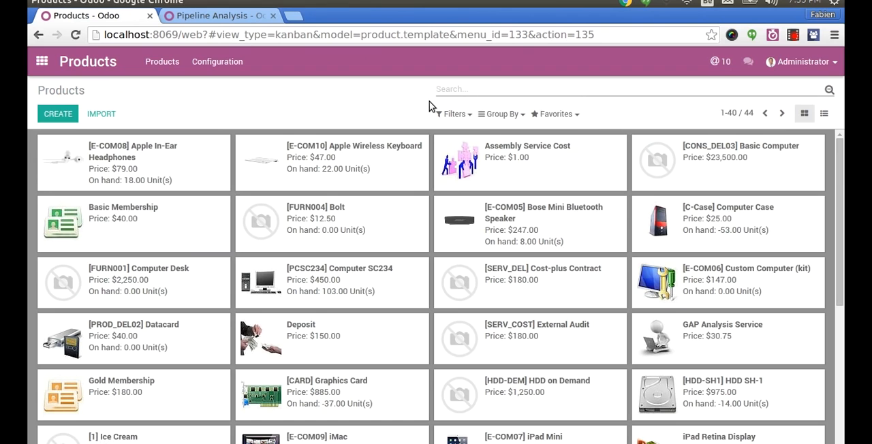
- Look at the Quality app's dashboard and reporting options, and return to the Maintenance app
{"action": "key", "text": "ctrl+alt+Down"}
{"action": "key", "text": "ctrl+alt+Up"}
{"action": "left_click", "coordinate": [46, 63]}
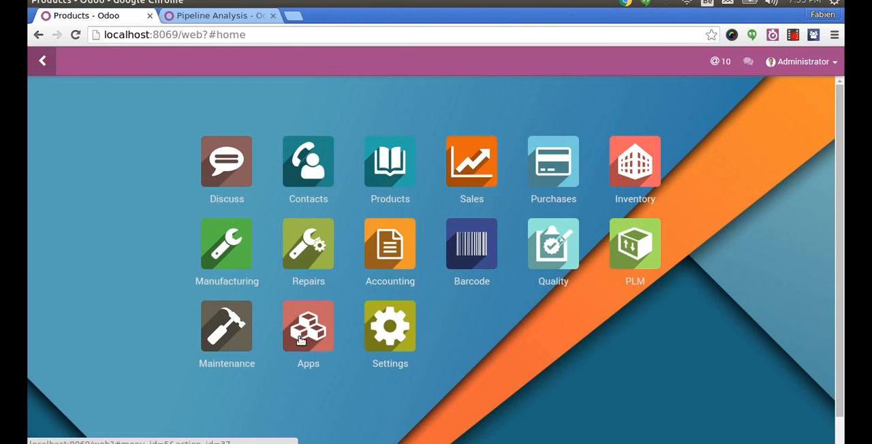
{"action": "left_click", "coordinate": [555, 252]}
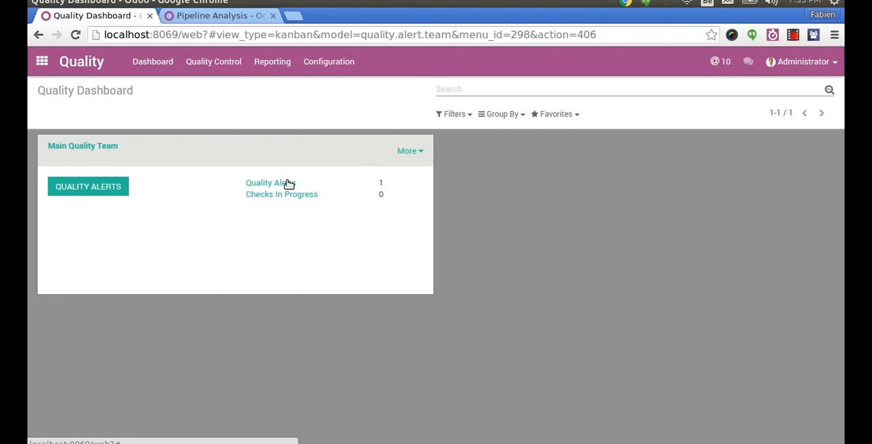
{"action": "left_click", "coordinate": [272, 61]}
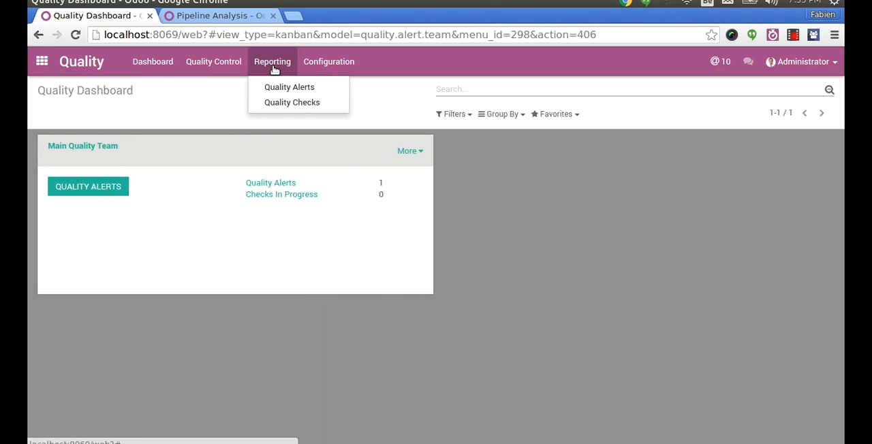
{"action": "left_click", "coordinate": [42, 61]}
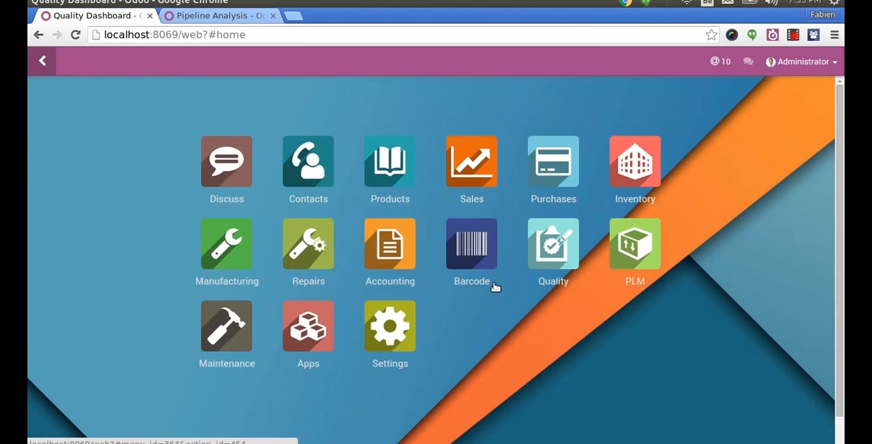
{"action": "left_click", "coordinate": [231, 320]}
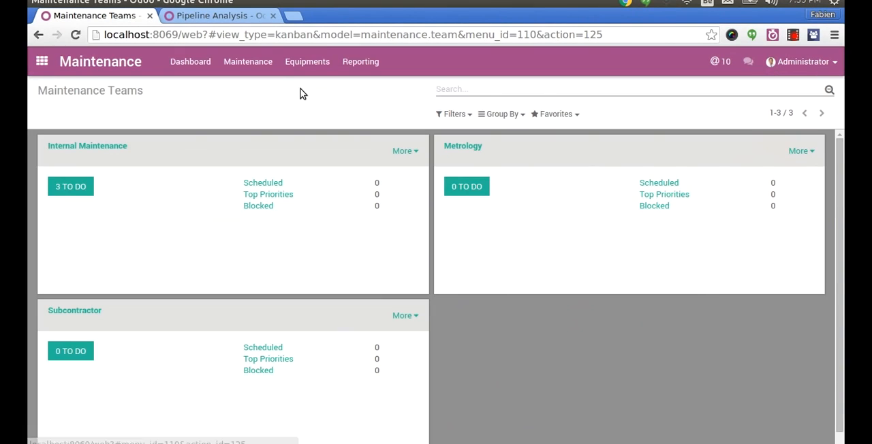
- Open the maintenance requests report as a graph
{"action": "left_click", "coordinate": [318, 74]}
{"action": "left_click", "coordinate": [346, 71]}
{"action": "left_click", "coordinate": [346, 70]}
{"action": "left_click", "coordinate": [346, 71]}
{"action": "left_click", "coordinate": [347, 72]}
{"action": "left_click", "coordinate": [358, 73]}
{"action": "left_click", "coordinate": [361, 85]}
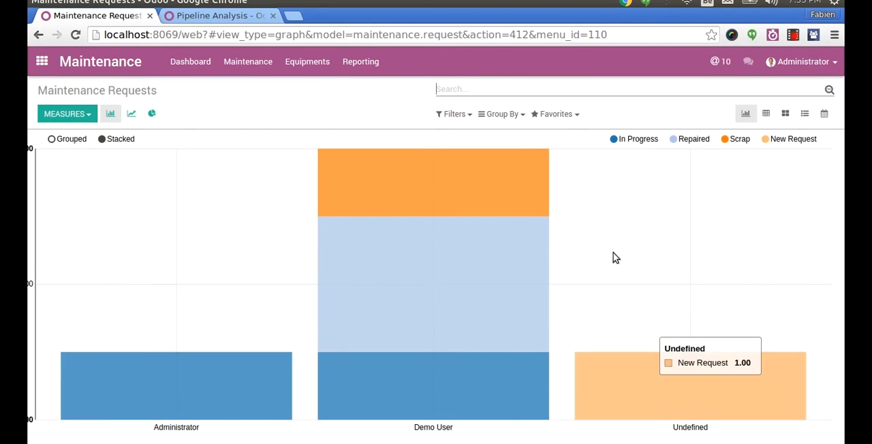
- Toggle the In Progress and Repaired series off and back on in the chart
{"action": "left_click", "coordinate": [643, 139]}
{"action": "left_click", "coordinate": [686, 138]}
{"action": "left_click", "coordinate": [653, 139]}
{"action": "left_click", "coordinate": [680, 139]}
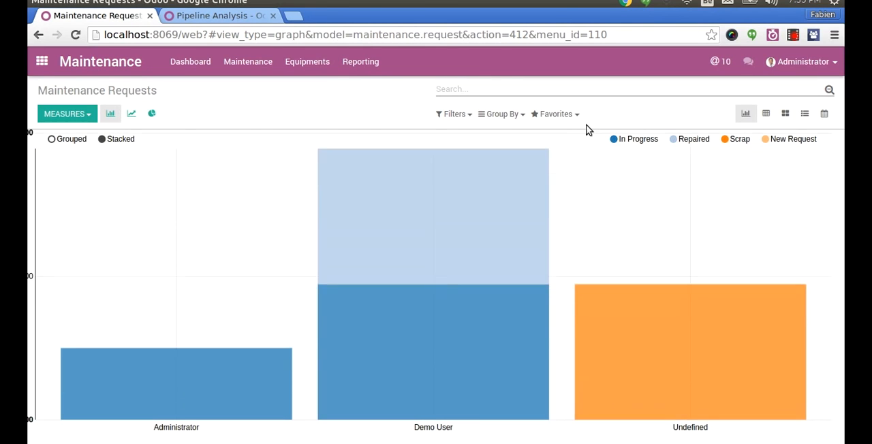
- Group the maintenance requests chart by Category and Stages
{"action": "left_click", "coordinate": [496, 114]}
{"action": "left_click", "coordinate": [501, 148]}
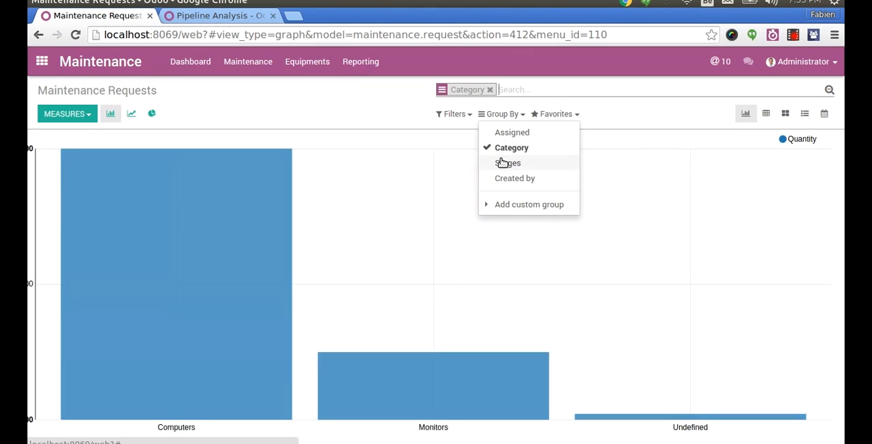
{"action": "left_click", "coordinate": [502, 163]}
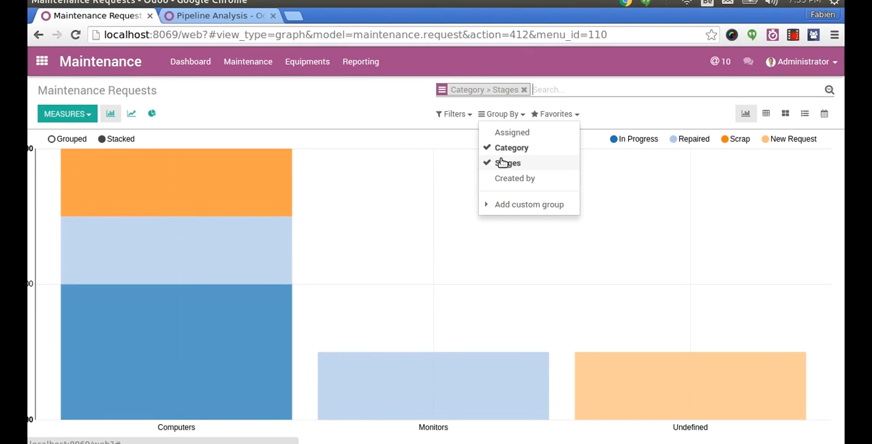
- Go to the lot traceability list in Manufacturing and open the first Laptop Customized lot
{"action": "left_click", "coordinate": [39, 65]}
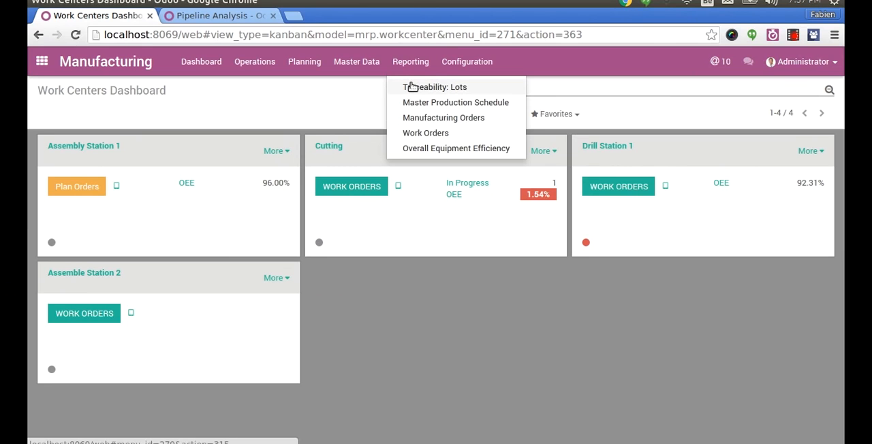
{"action": "left_click", "coordinate": [412, 87]}
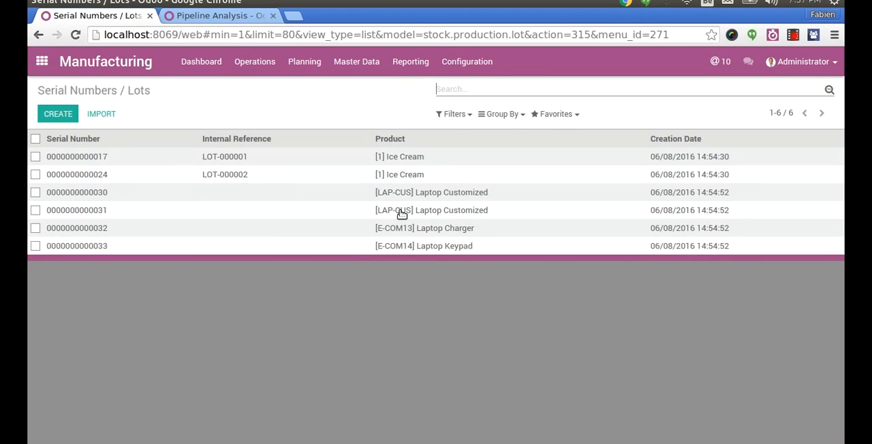
{"action": "mouse_move", "coordinate": [334, 175]}
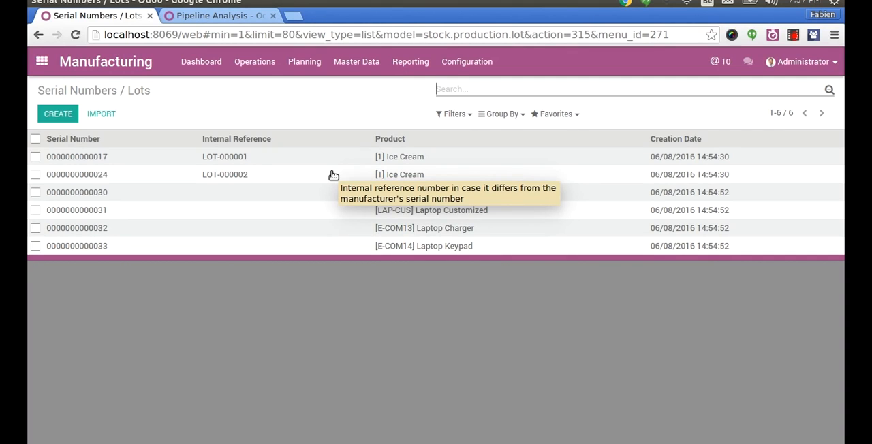
{"action": "left_click", "coordinate": [427, 197]}
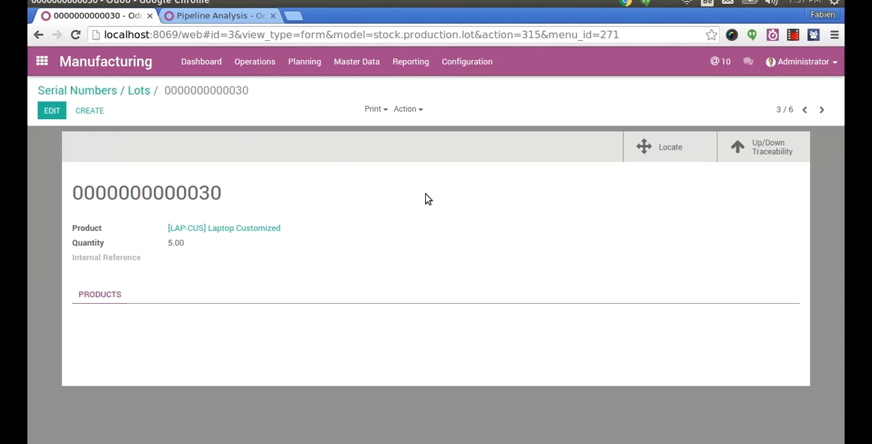
- Open the lot's upstream traceability report and expand the Laptop Customized, Laptop Keypad and Laptop Charger entries
{"action": "left_click", "coordinate": [790, 154]}
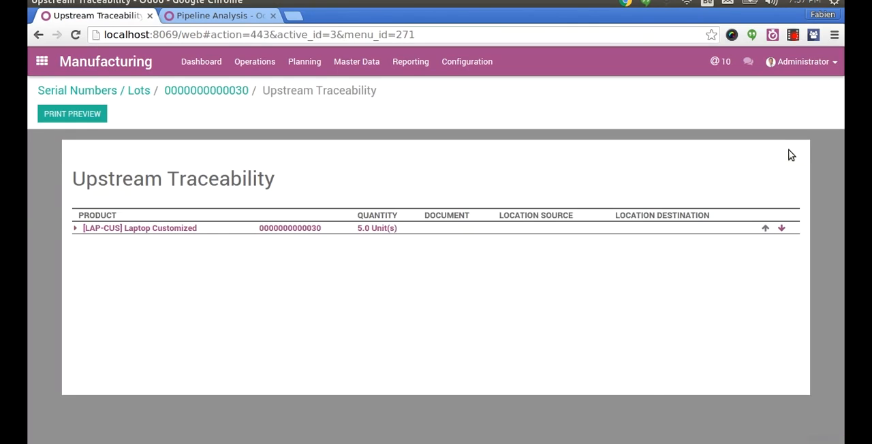
{"action": "left_click", "coordinate": [77, 230]}
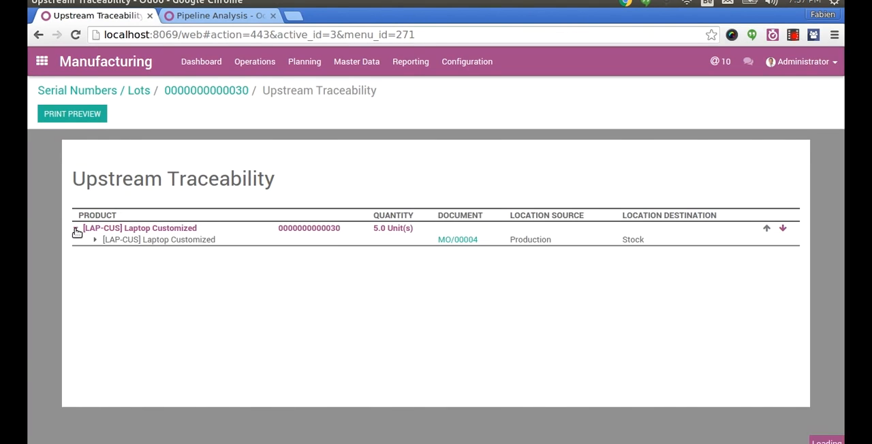
{"action": "left_click", "coordinate": [95, 240]}
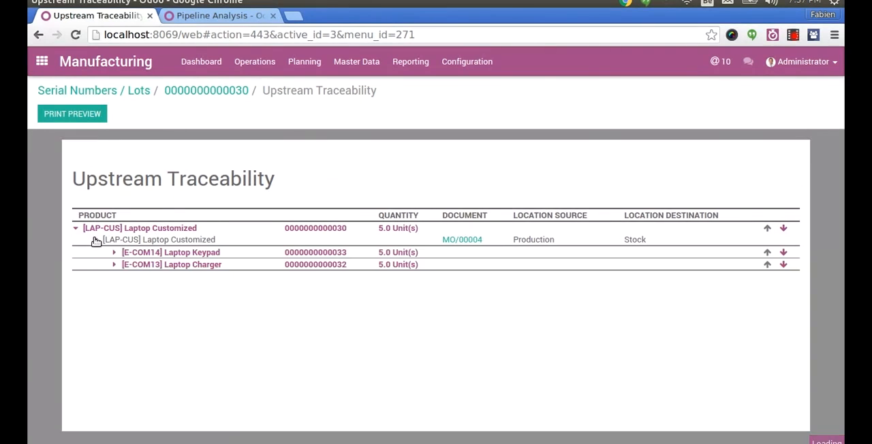
{"action": "left_click", "coordinate": [117, 252]}
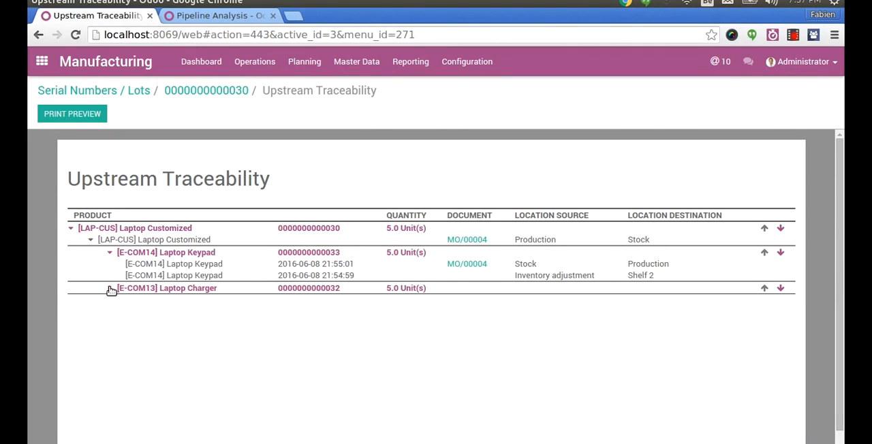
{"action": "left_click", "coordinate": [111, 290]}
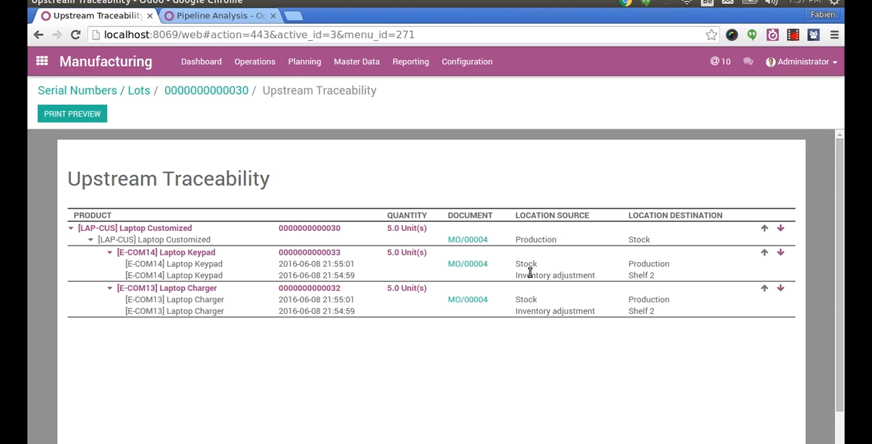
- View the manufacturing order linked to the Laptop Keypad's stock move, and return to the upstream traceability report
{"action": "left_click_drag", "start_coordinate": [530, 273], "coordinate": [572, 274]}
{"action": "left_click", "coordinate": [469, 265]}
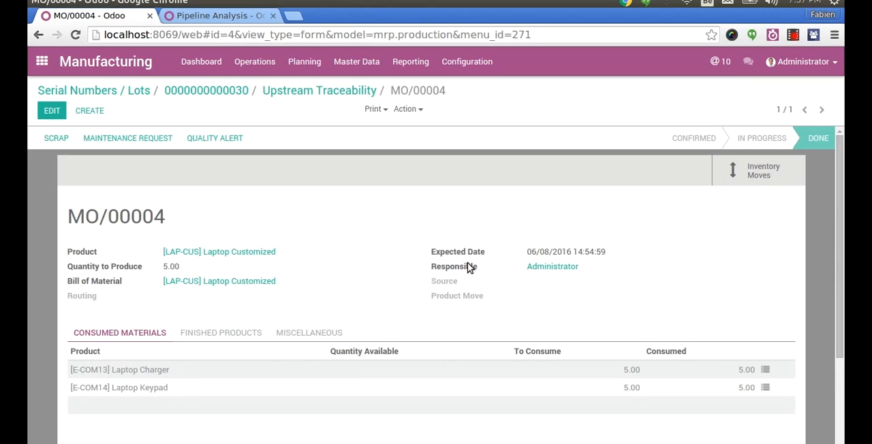
{"action": "left_click", "coordinate": [318, 91]}
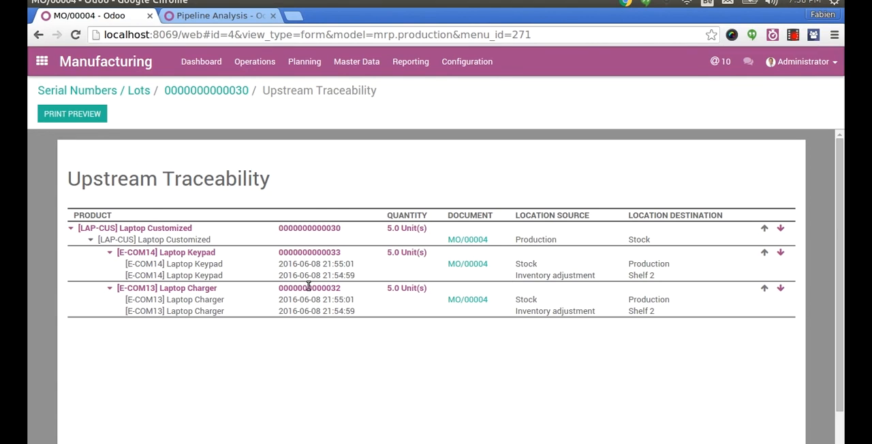
- Open the downstream traceability of the Laptop Charger lot and expand it down to the Laptop Customized move
{"action": "left_click_drag", "start_coordinate": [171, 301], "coordinate": [209, 301]}
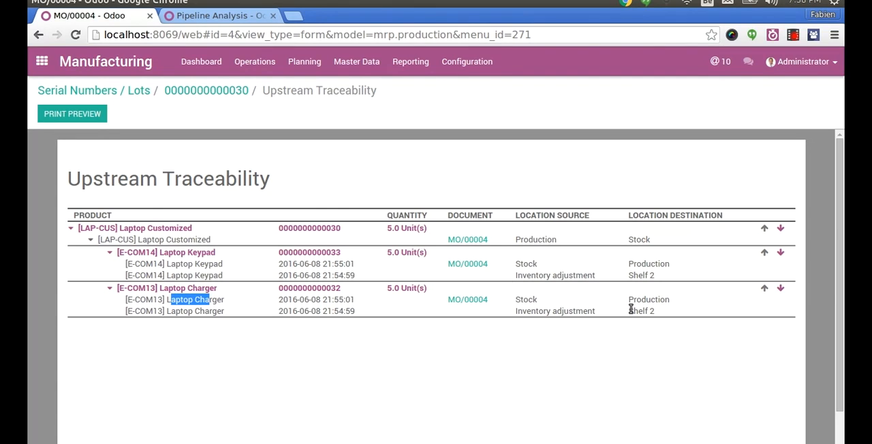
{"action": "left_click", "coordinate": [781, 289]}
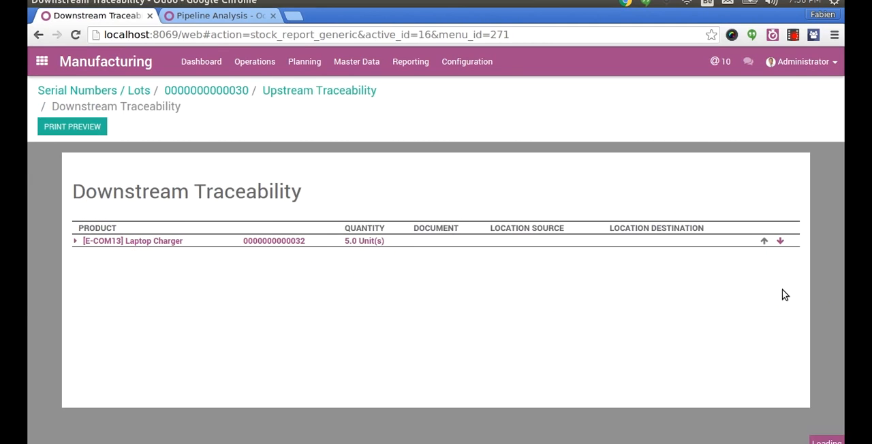
{"action": "left_click", "coordinate": [76, 242]}
{"action": "left_click", "coordinate": [92, 264]}
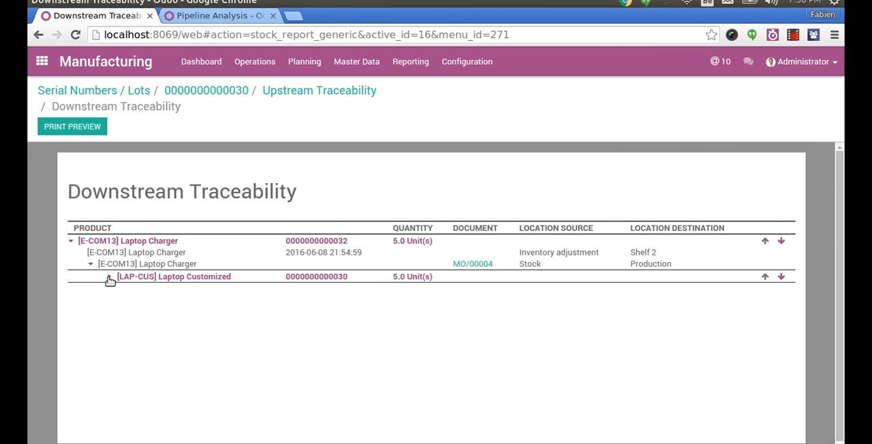
{"action": "left_click", "coordinate": [108, 276]}
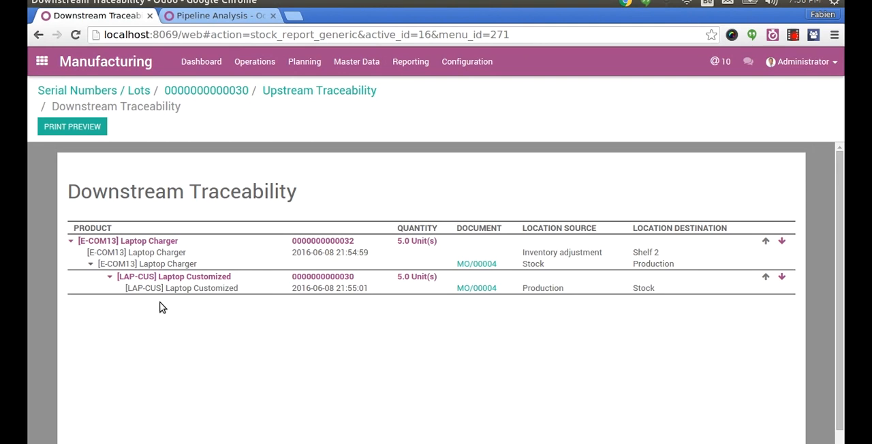
- View the manufacturing order that consumed the Laptop Charger lot, and return to the downstream traceability report
{"action": "left_click", "coordinate": [485, 266]}
{"action": "left_click", "coordinate": [431, 91]}
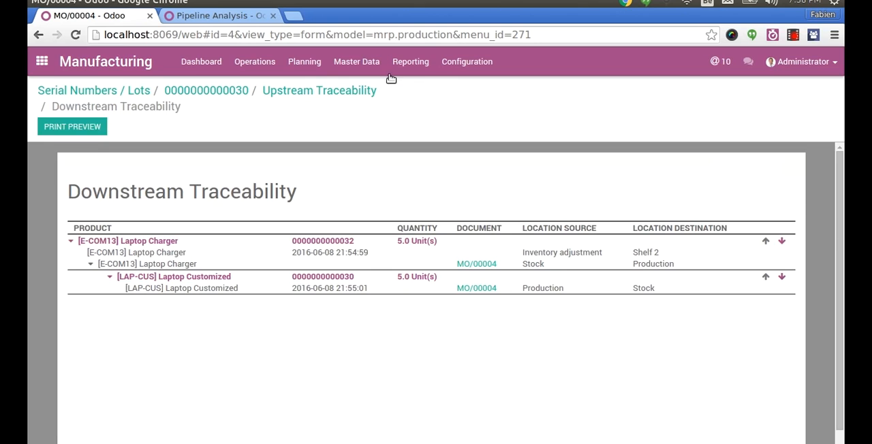
- Bring up the list of available Manufacturing reports
{"action": "left_click", "coordinate": [411, 61]}
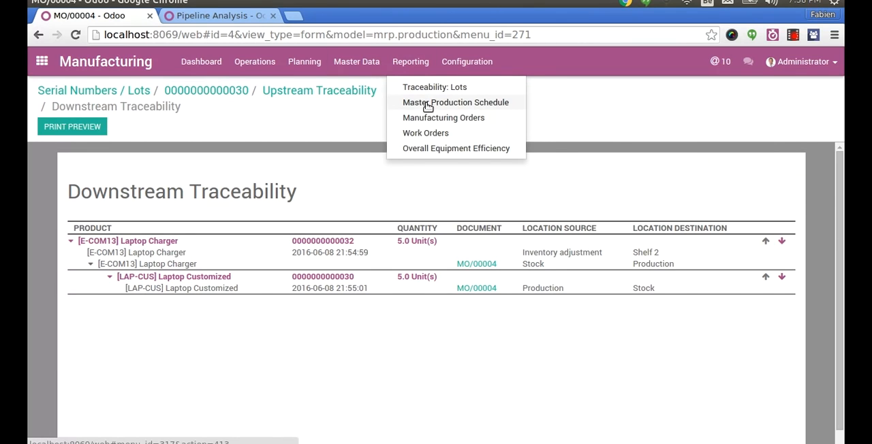